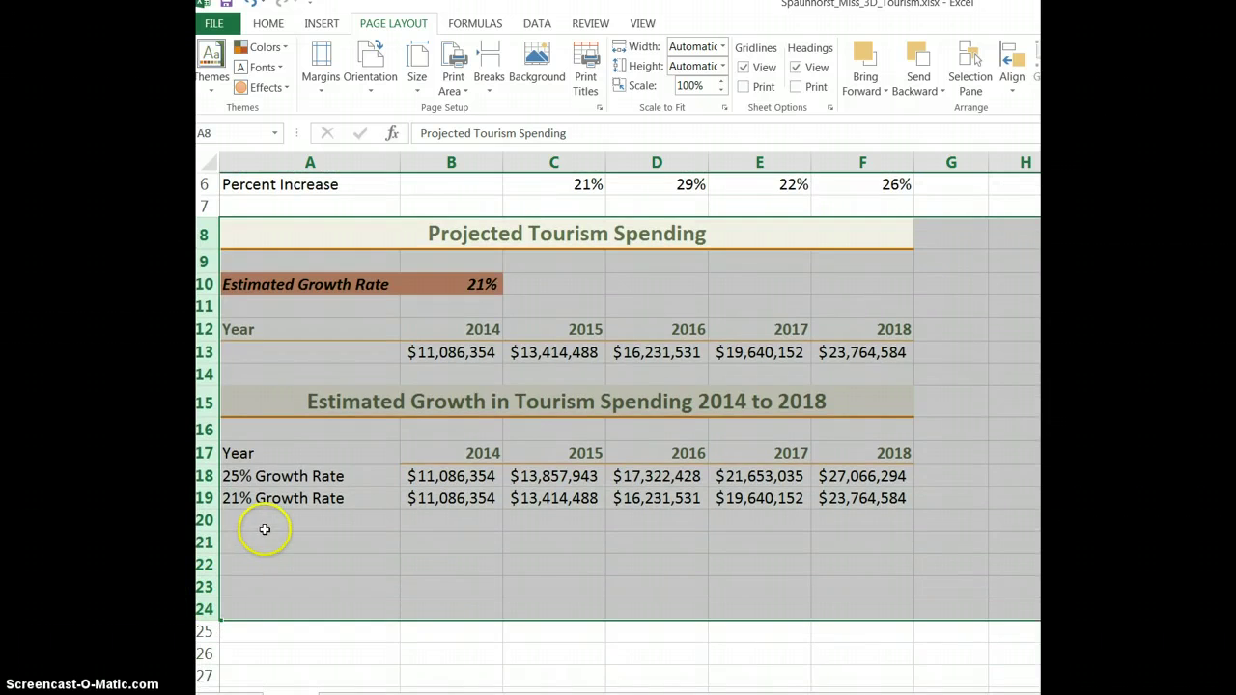
- Insert 17 blank rows above the Projected Tourism Spending section, using the selected rows 8 to 24
scroll(264, 529, "up", 2)
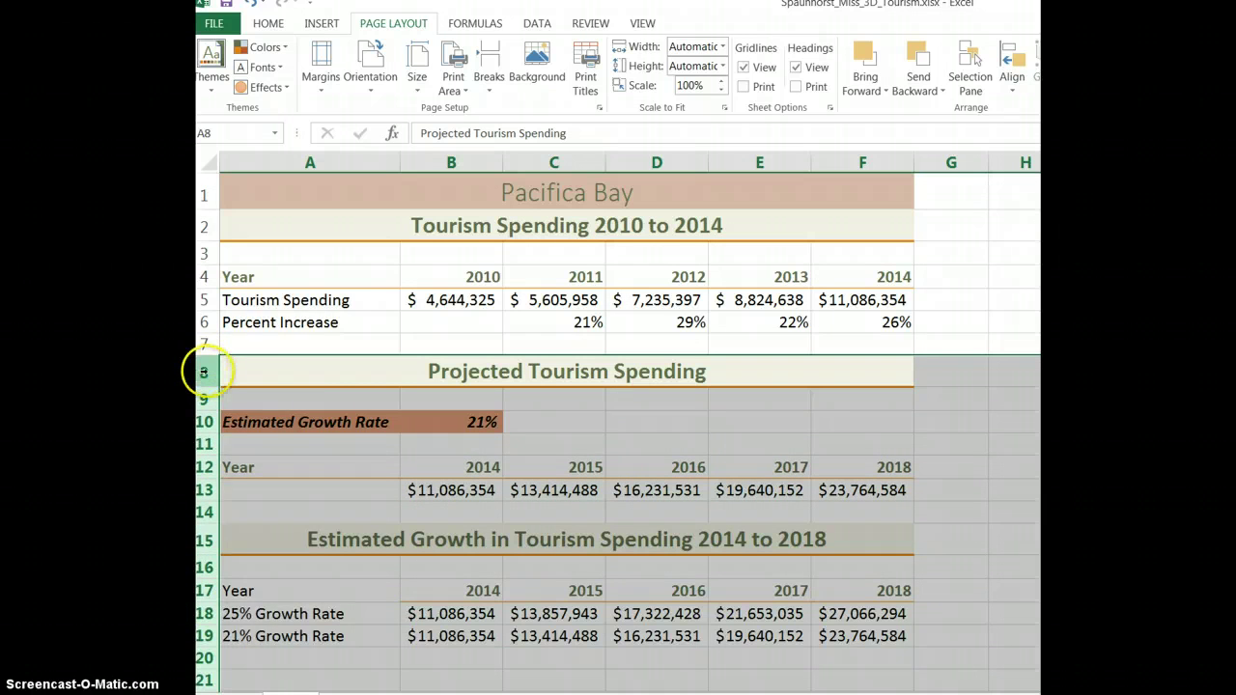
right_click(204, 374)
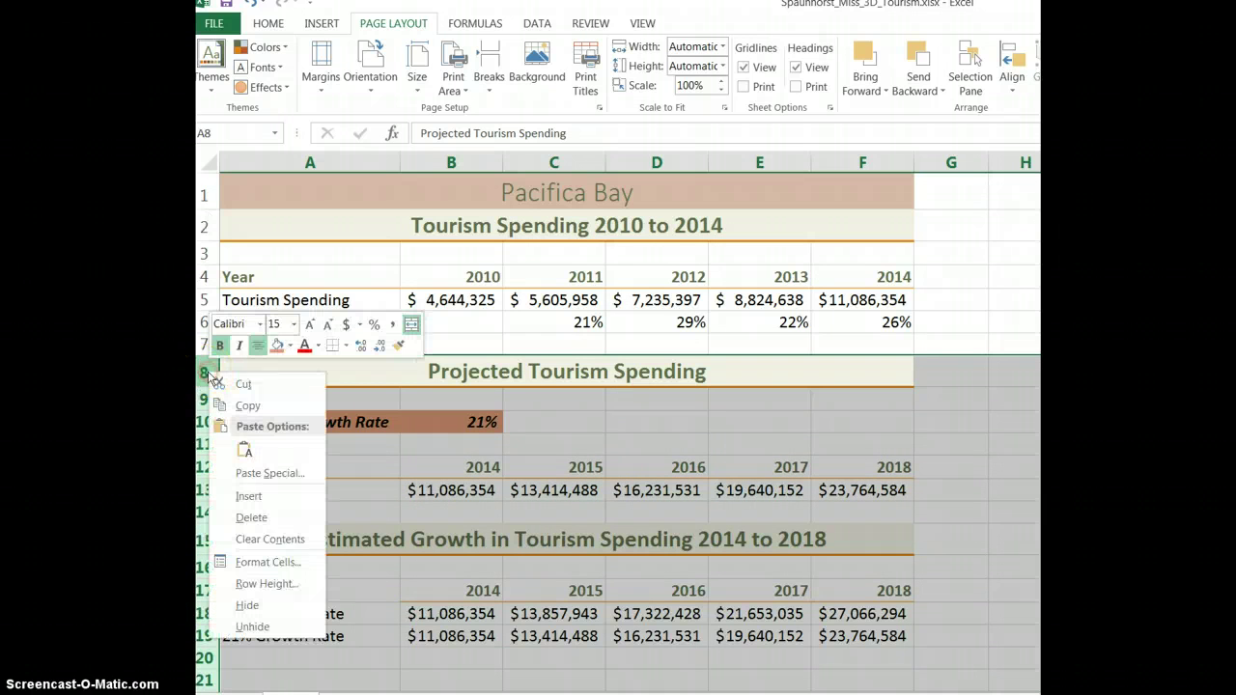
left_click(251, 497)
scroll(396, 499, "down", 4)
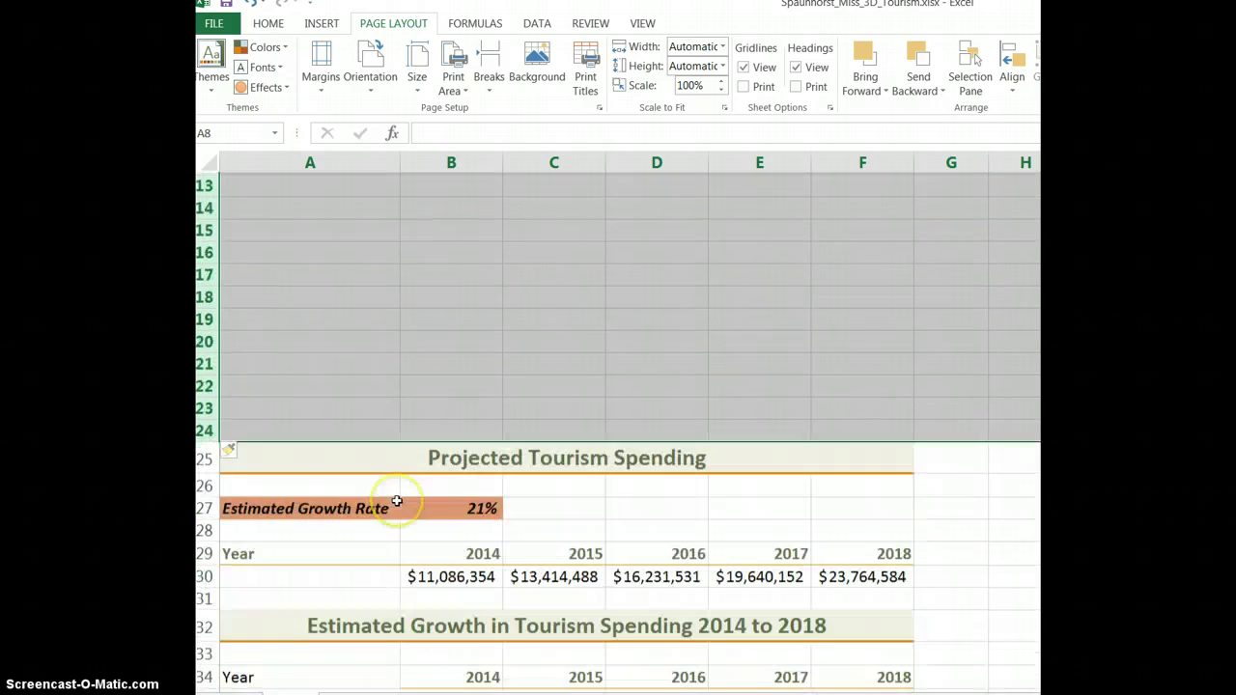
scroll(395, 500, "up", 4)
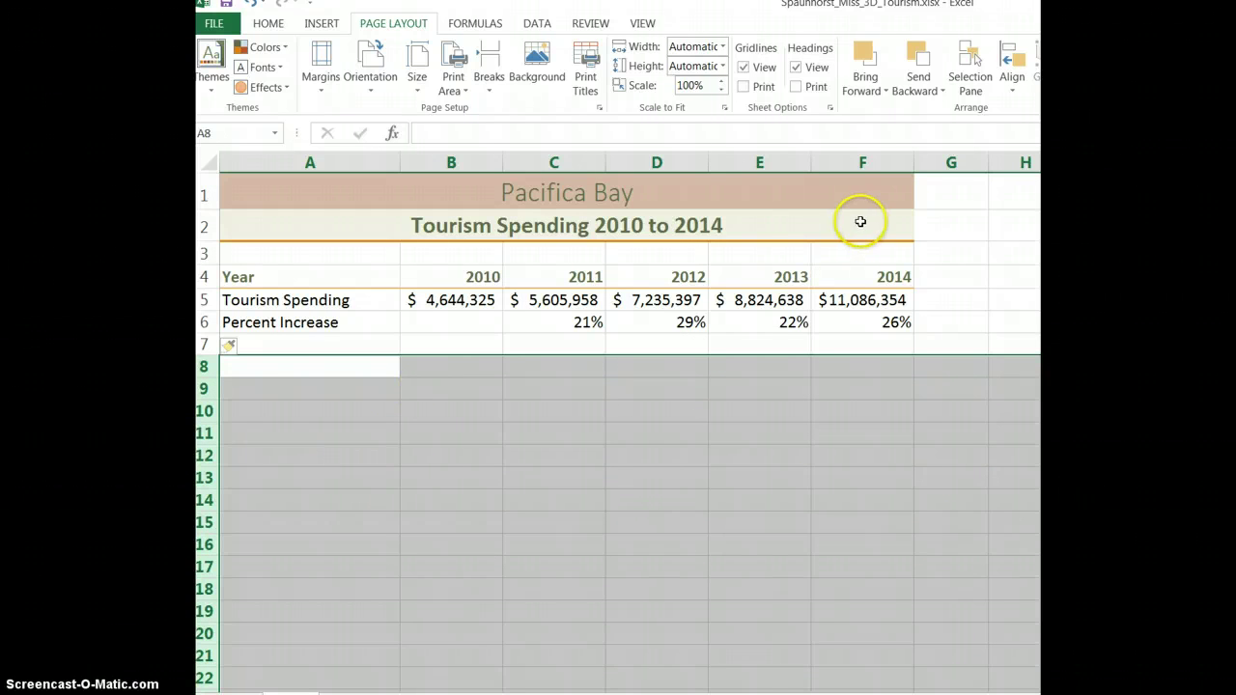
- Clear all contents and formatting from the newly inserted rows 8 to 24
left_click(268, 23)
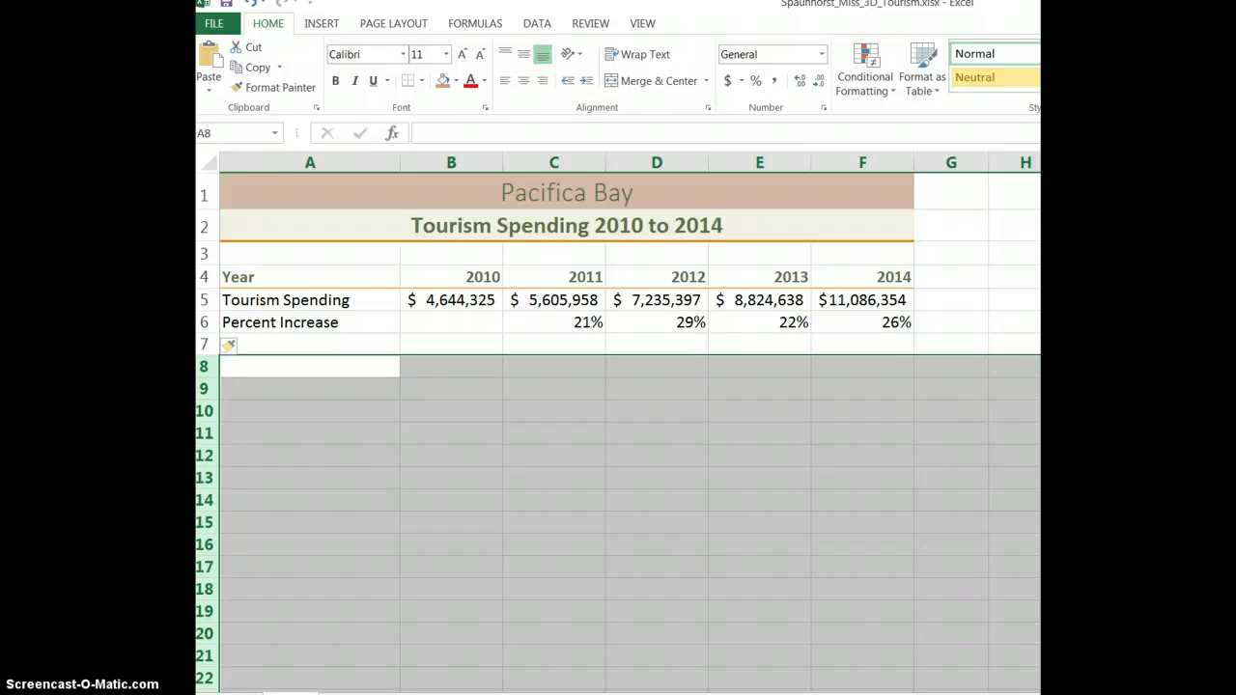
left_click(922, 72)
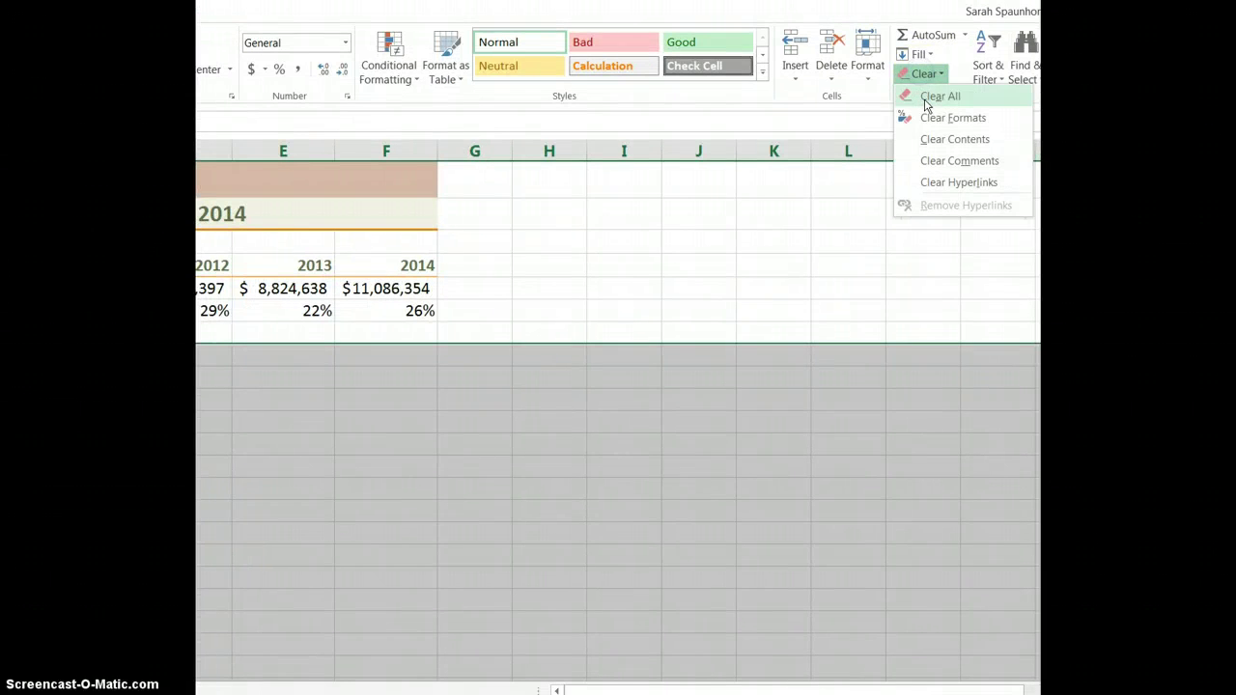
left_click(927, 96)
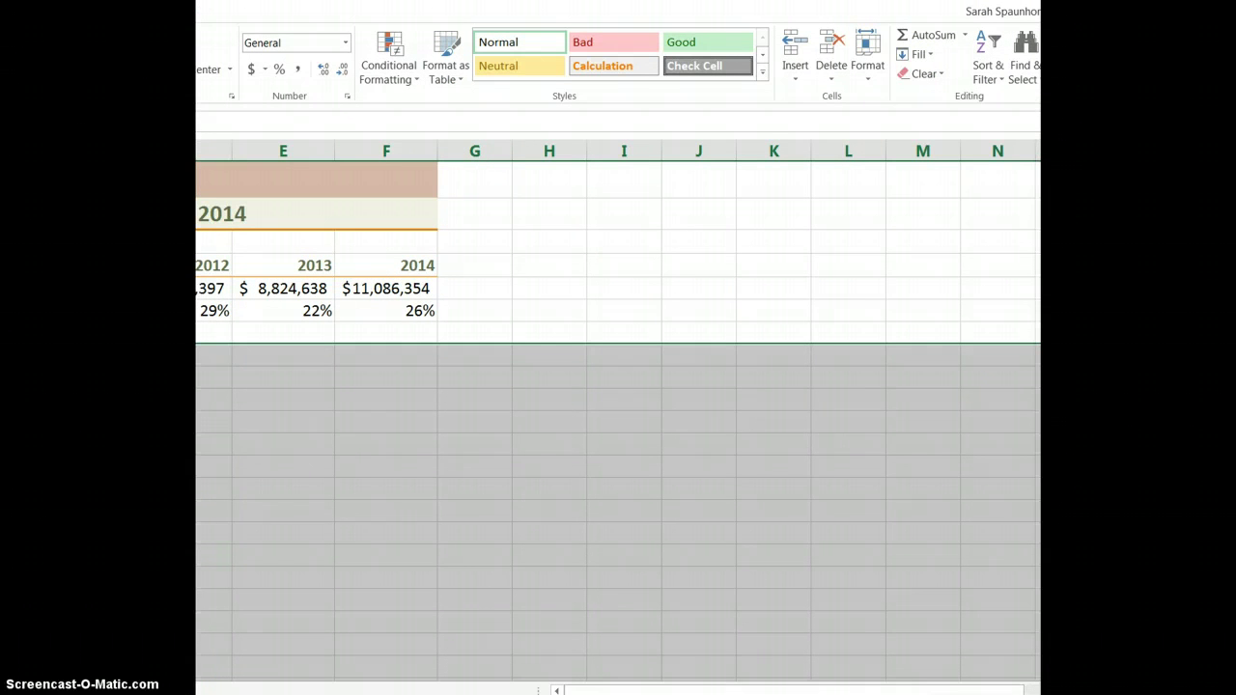
- Insert a 2-D Line with Markers chart from the Tourism Spending data in A5:F5
left_click(307, 290)
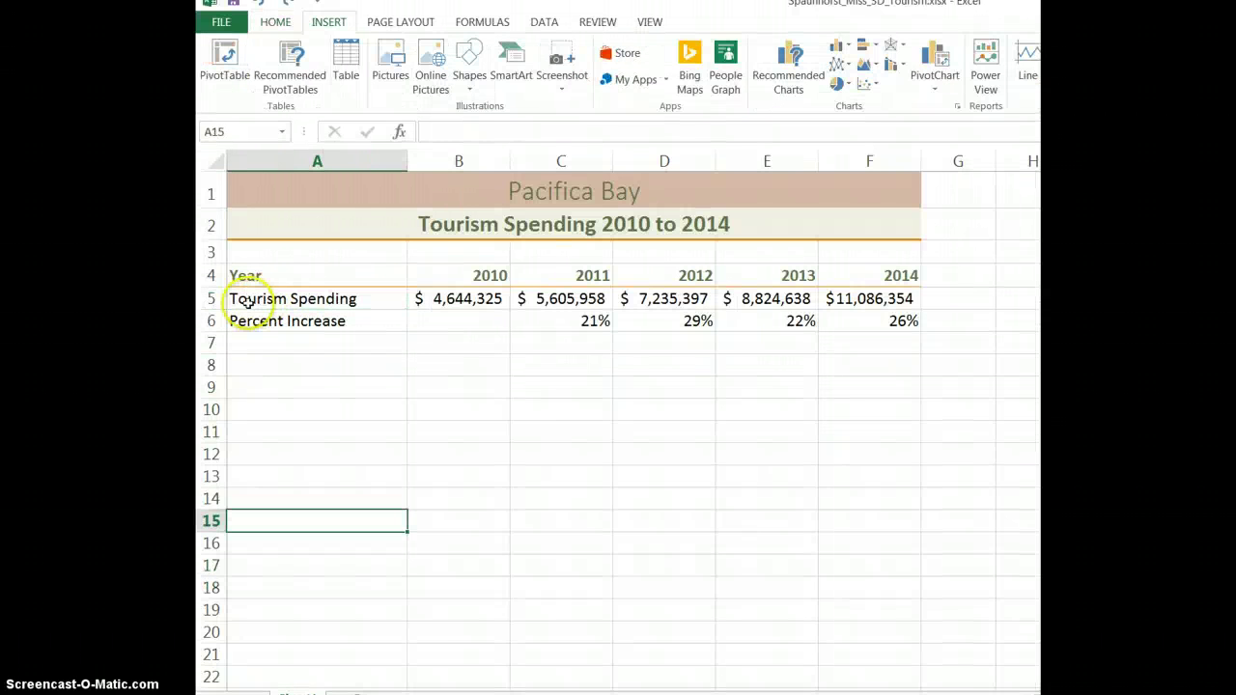
left_click(275, 295)
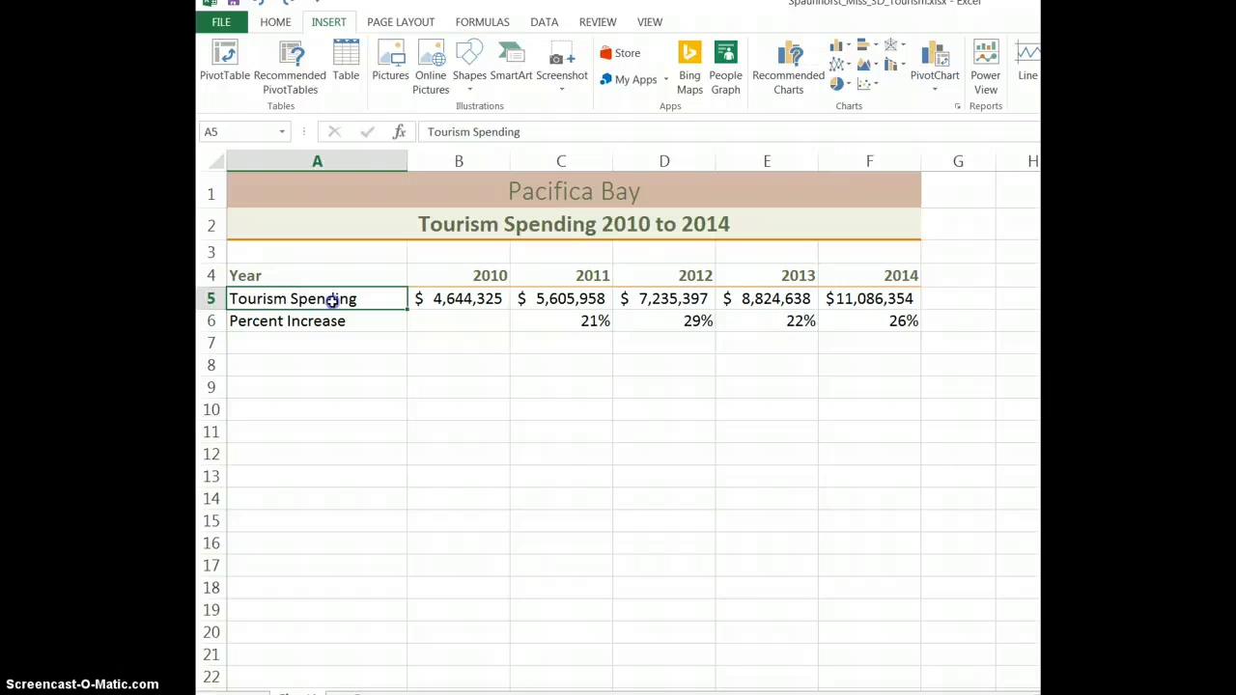
left_click_drag(331, 302, 857, 303)
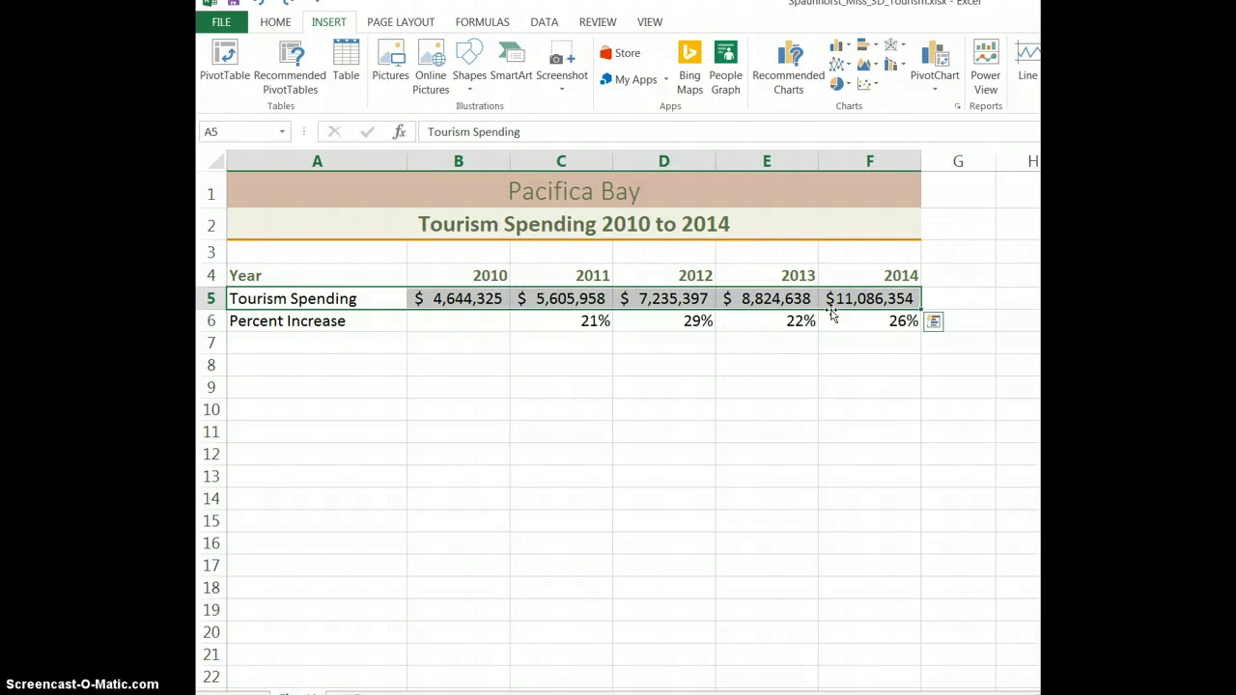
left_click(327, 21)
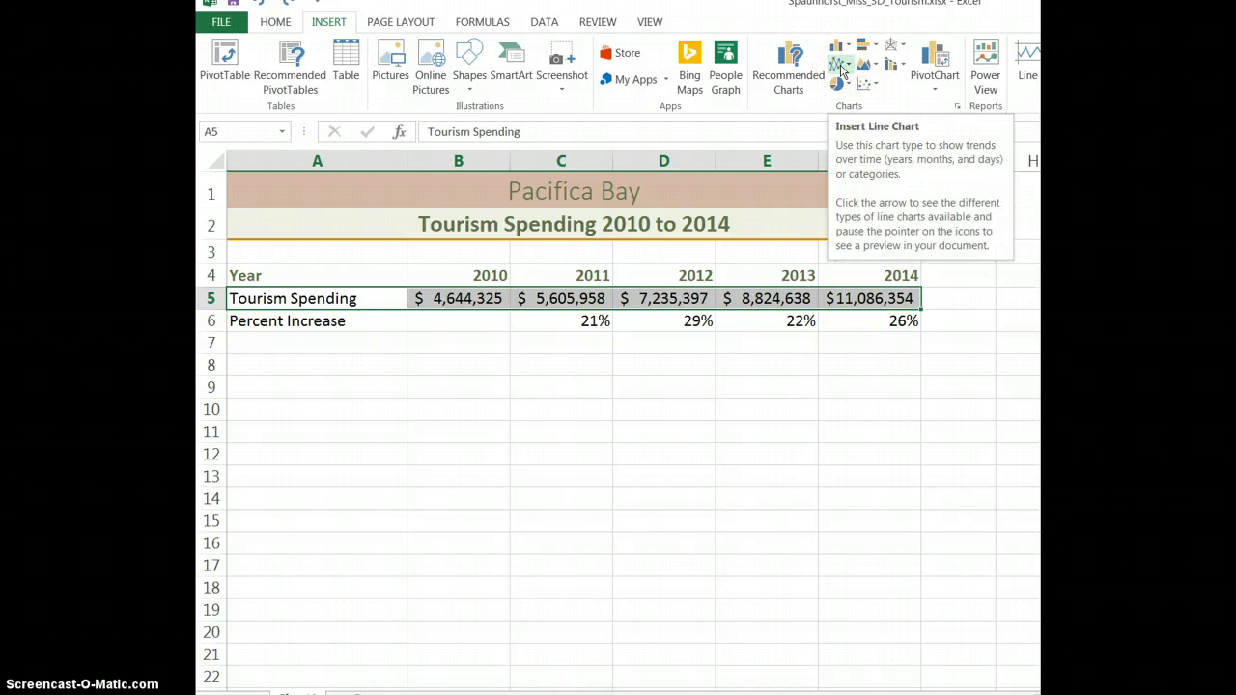
left_click(841, 70)
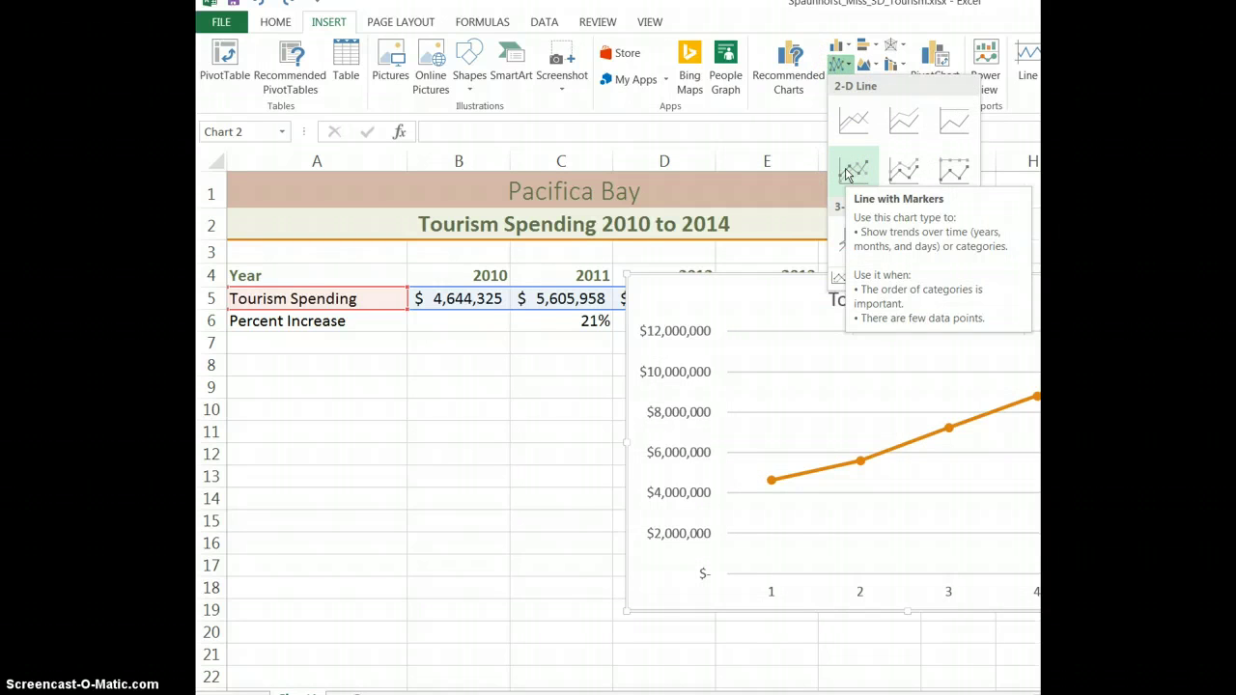
left_click(846, 174)
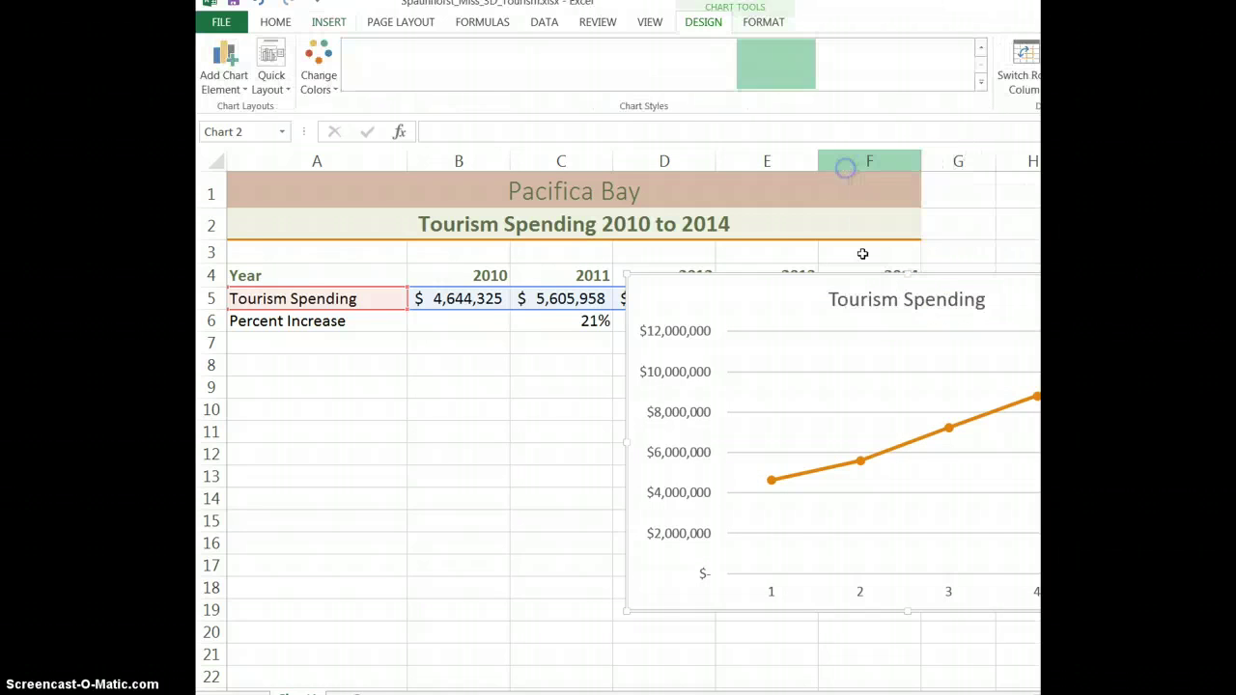
- Move the line chart below the data table into the blank area starting at row 8
mouse_move(1015, 296)
left_mouse_down()
mouse_move(719, 378)
mouse_move(686, 362)
left_mouse_up()
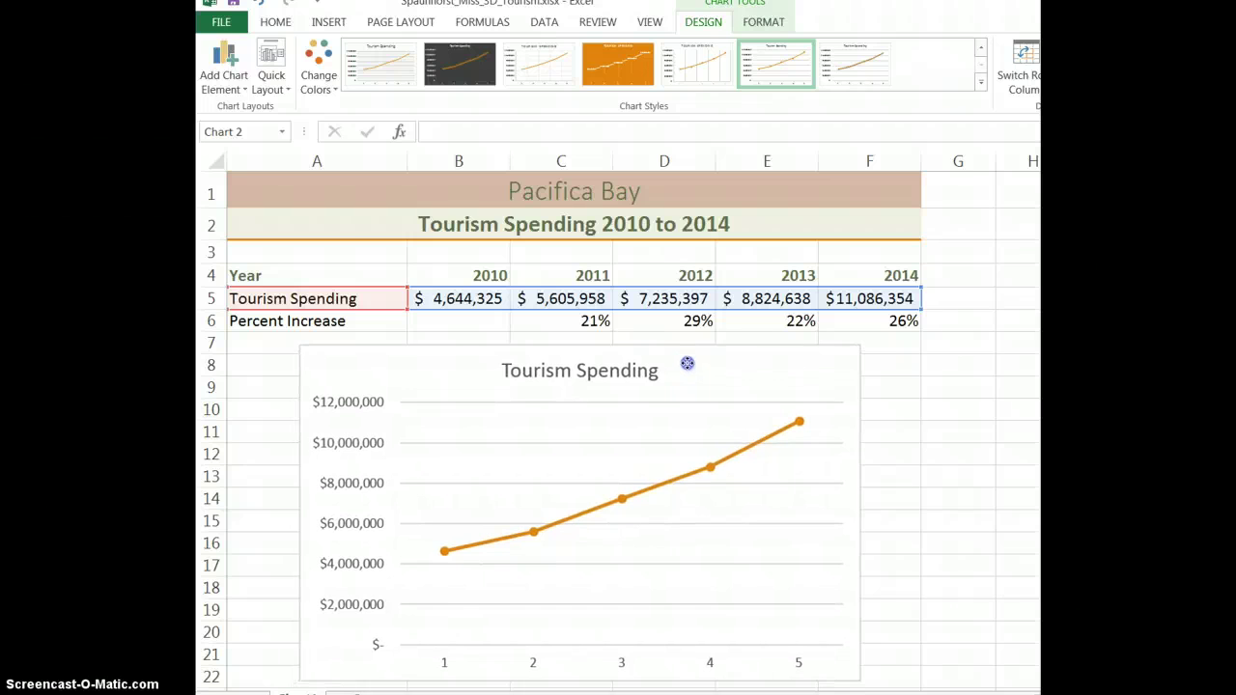
scroll(720, 404, "down", 2)
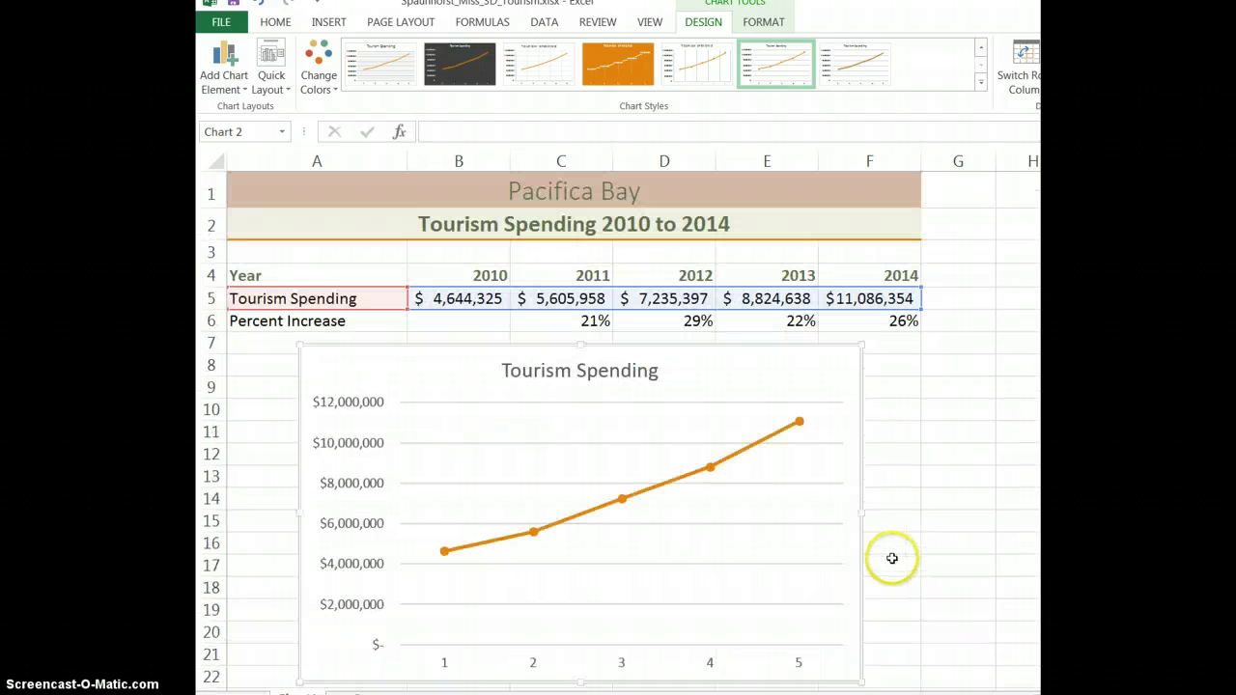
scroll(905, 555, "up", 2)
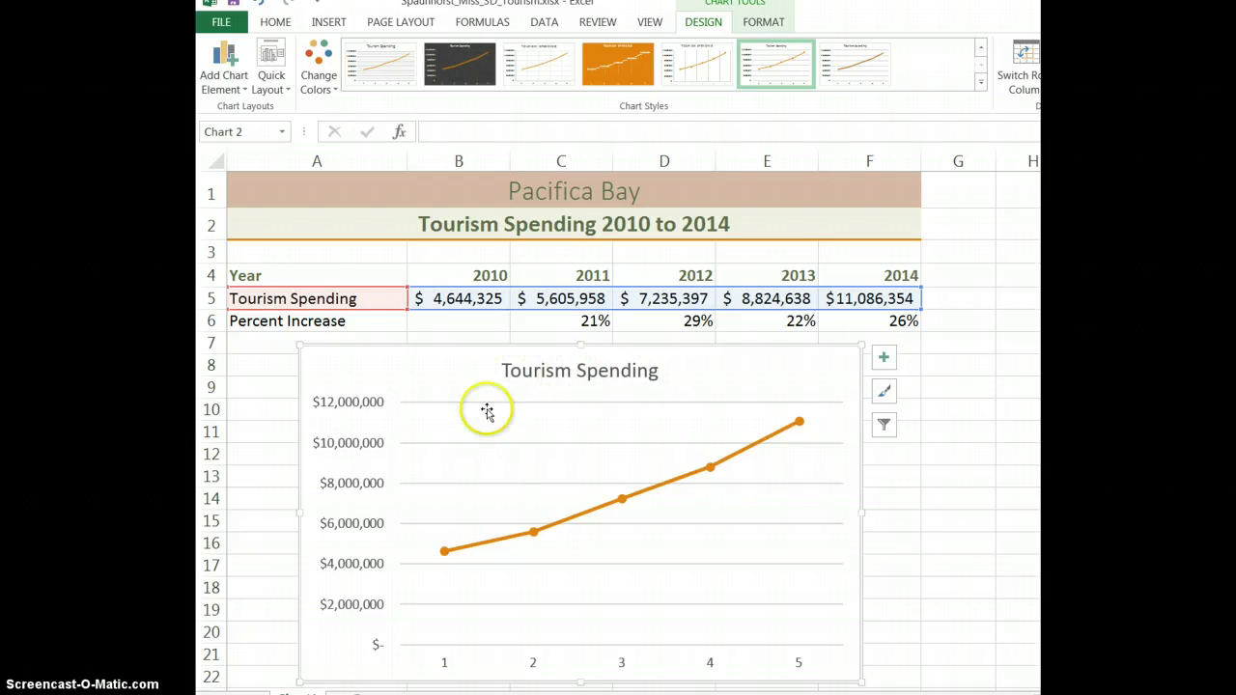
- Add "Pacifica Bay" as a separate first line above "Tourism Spending" in the chart title
right_click(603, 382)
left_click(650, 432)
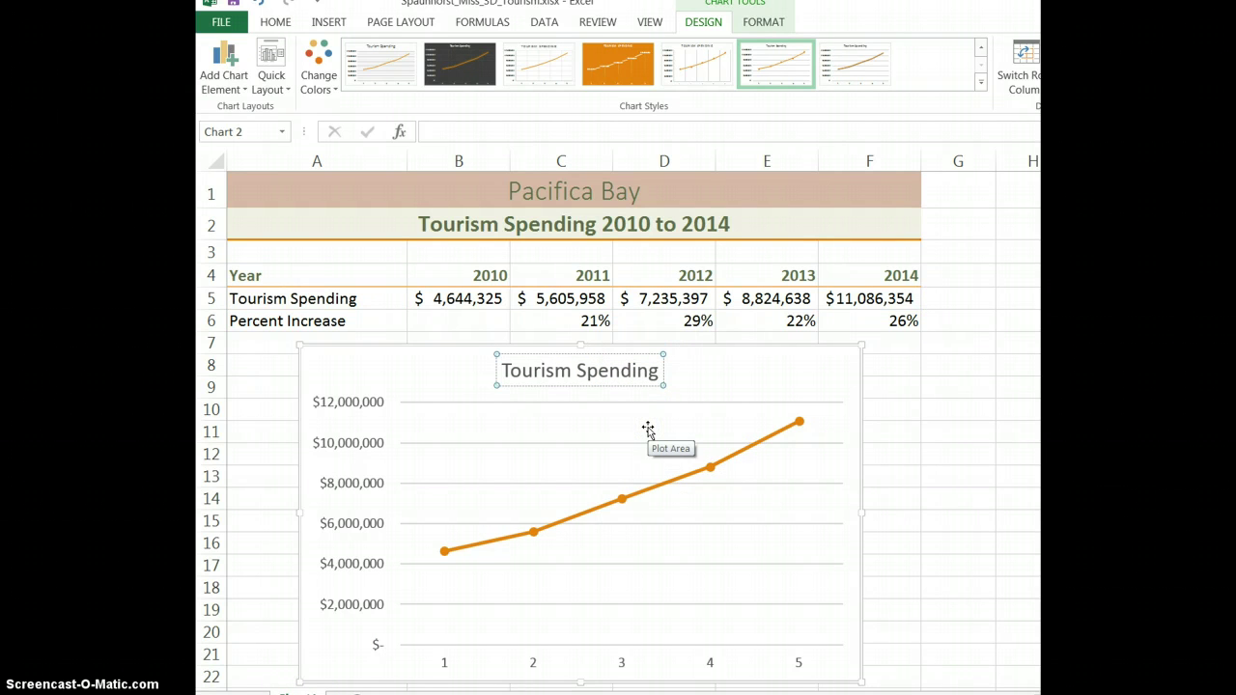
type("Pacif")
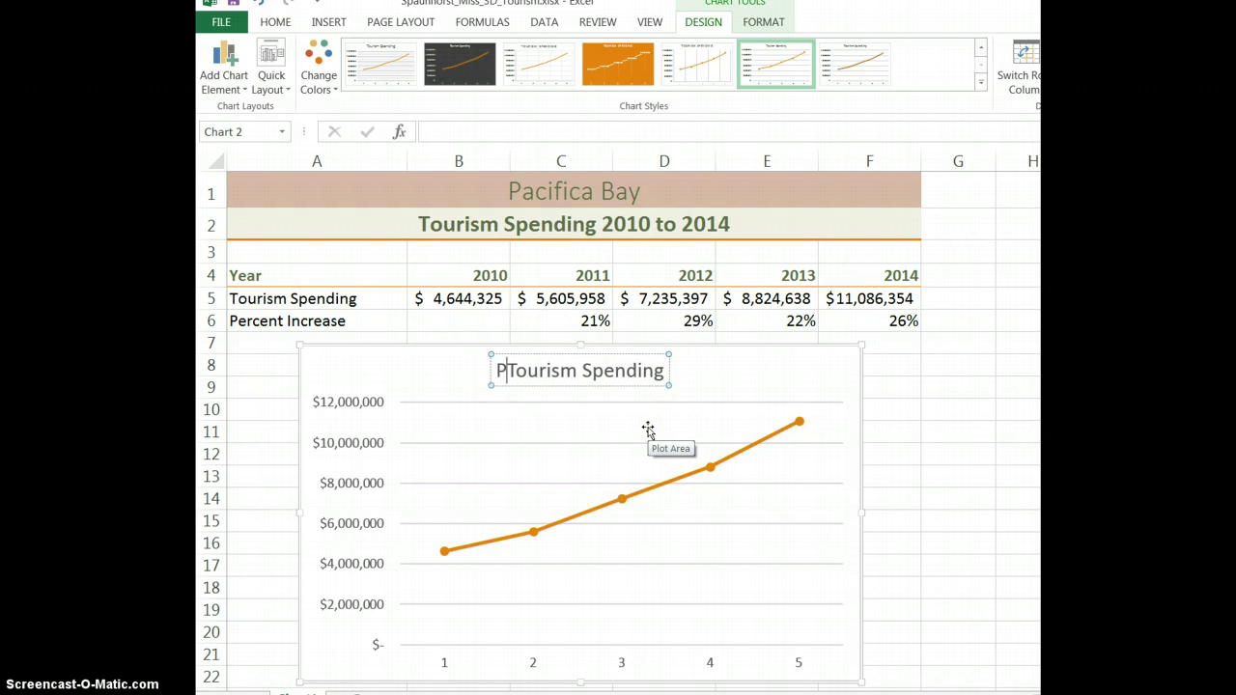
type("ica Bay")
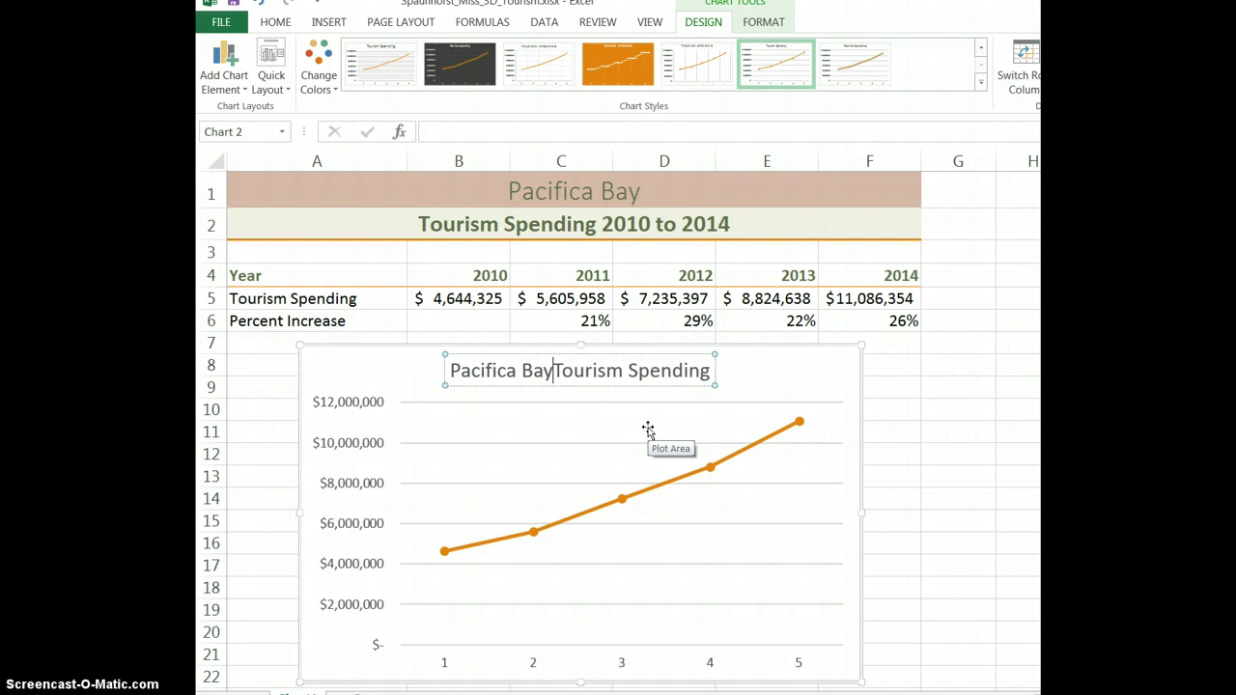
key("Return")
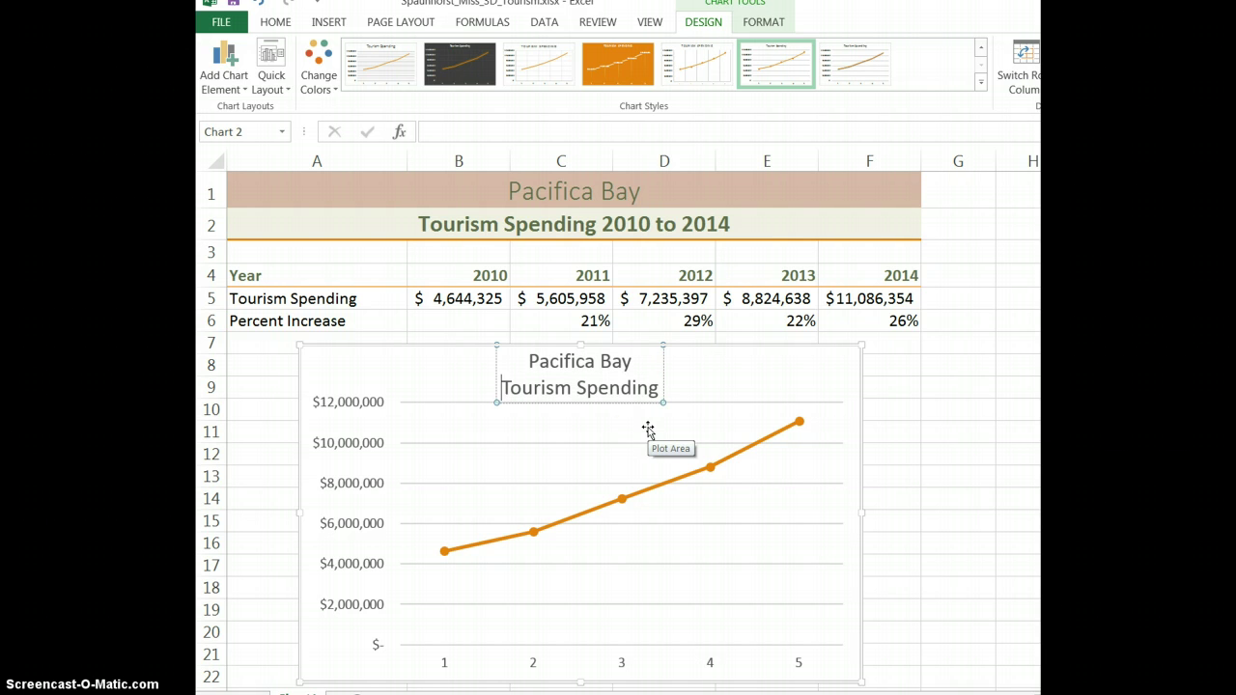
- Append "2010 to 2014" to the second line of the chart title and finish editing it
left_click(636, 440)
left_click(663, 387)
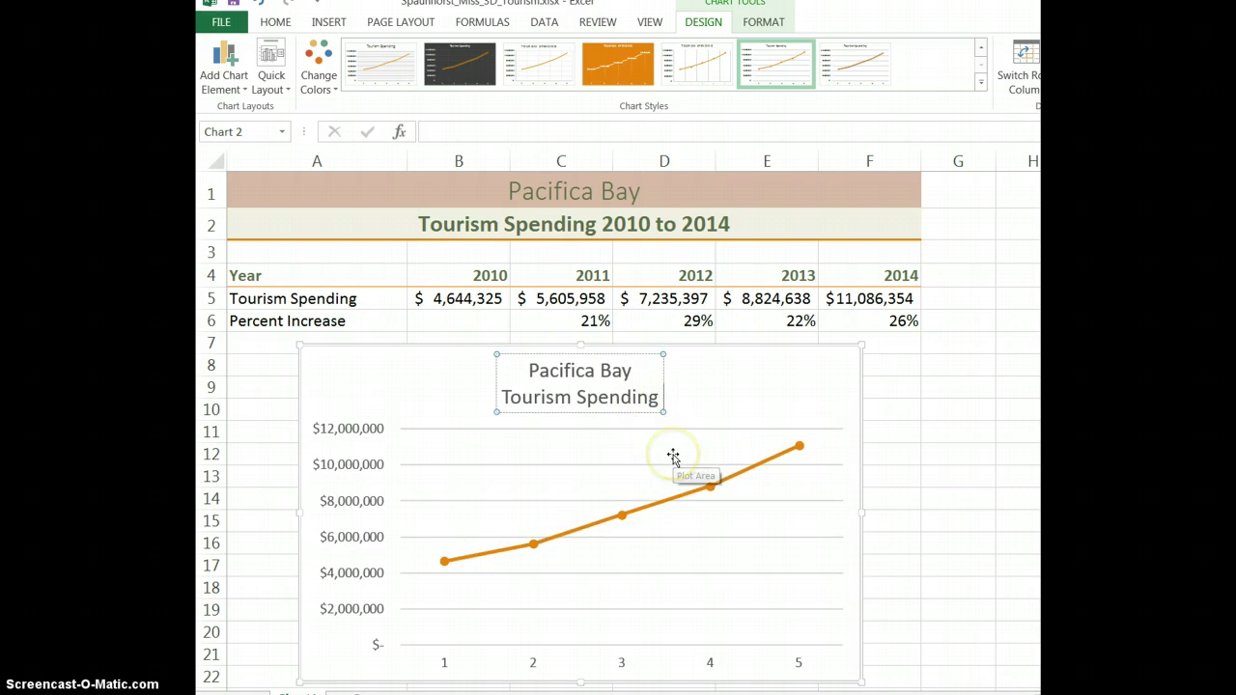
type("201")
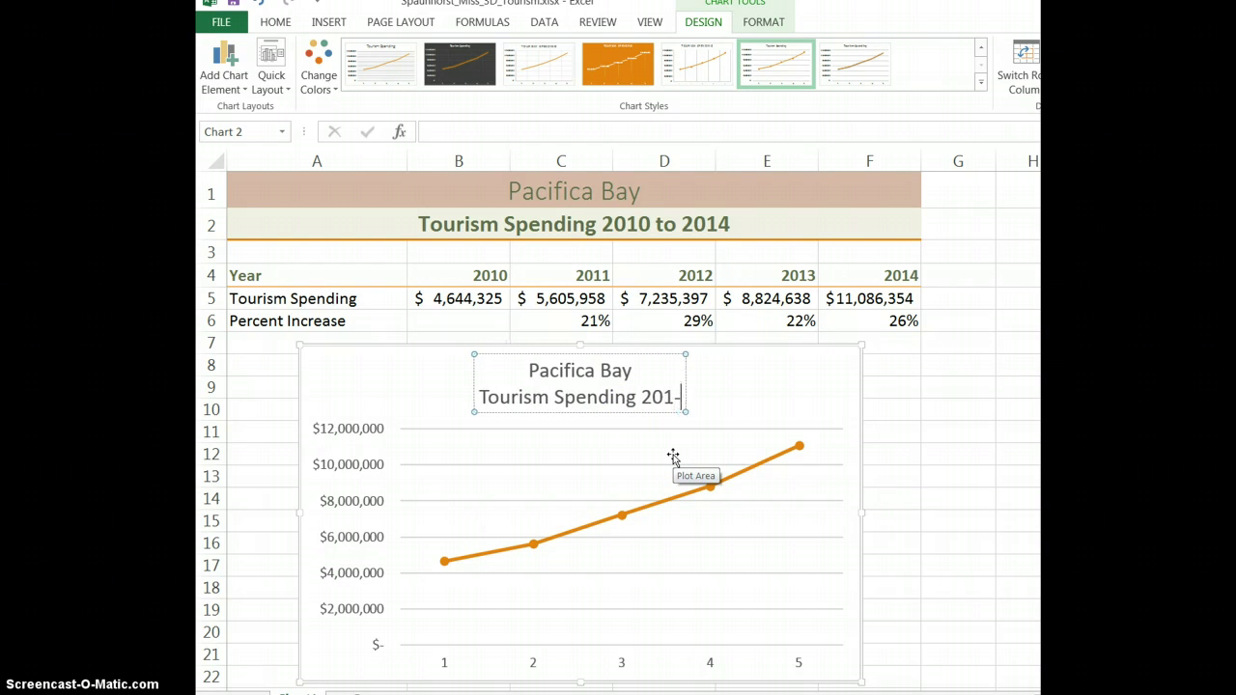
type("0 to 2014")
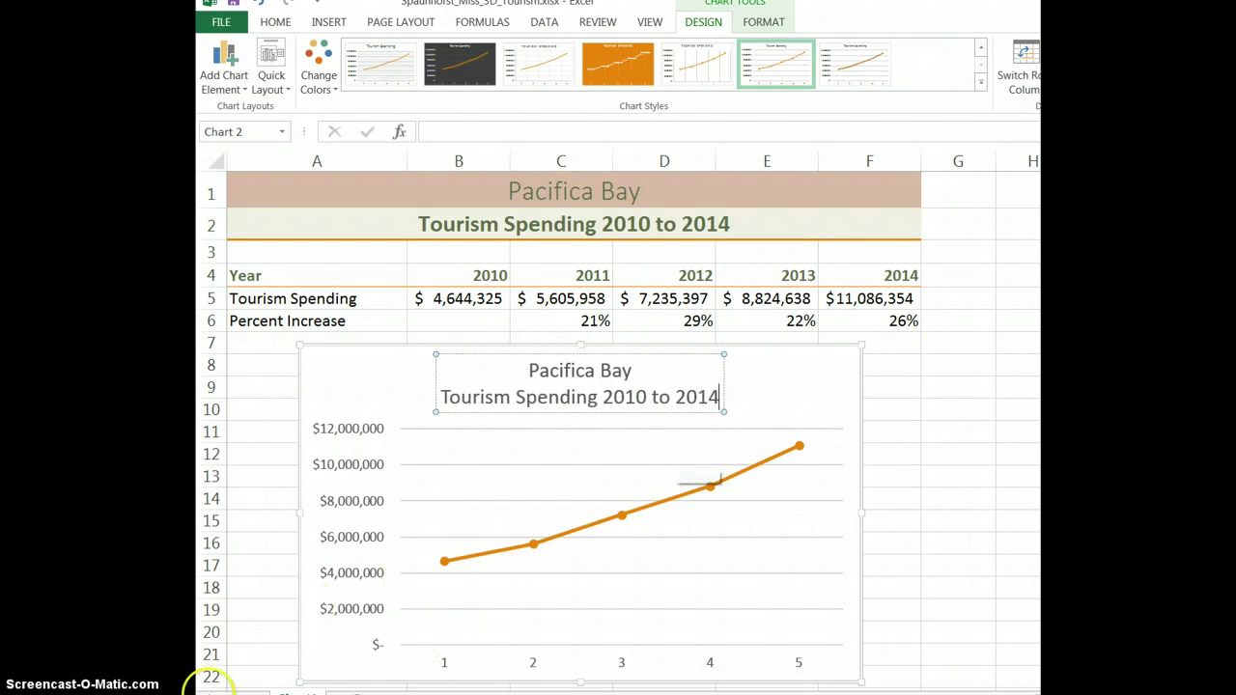
left_click(765, 388)
- Format the chart title text as bold with a dark reddish-brown theme font color
left_click(585, 383)
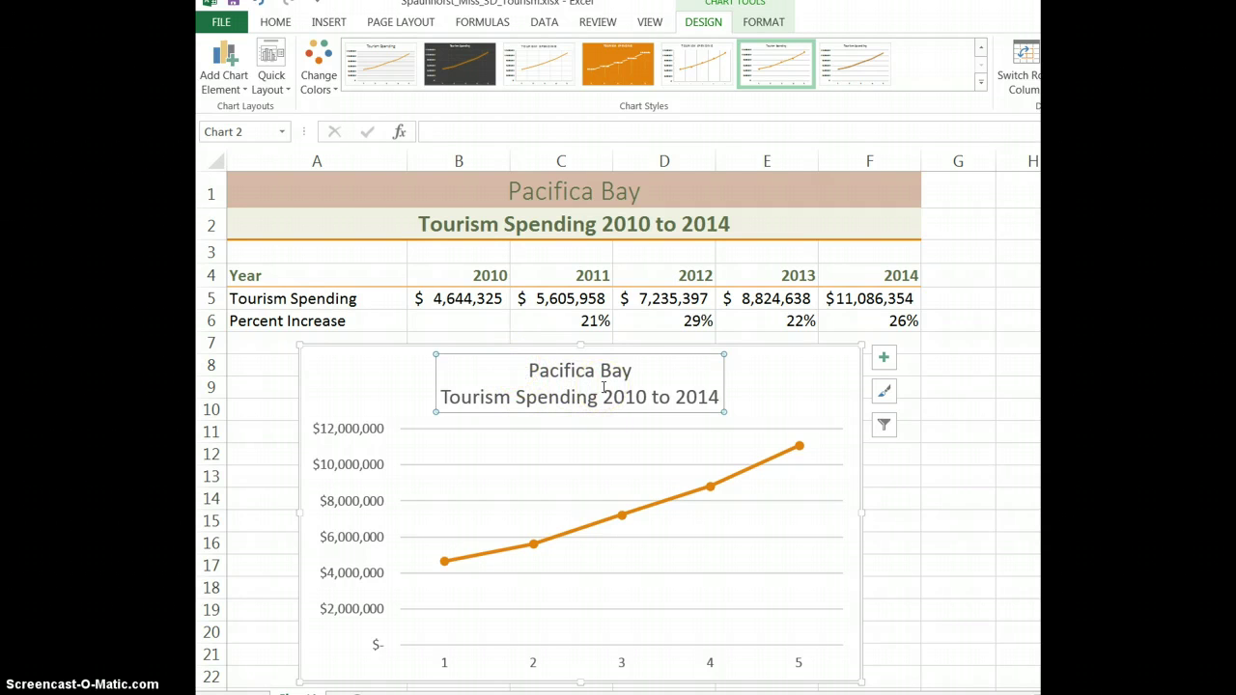
right_click(667, 384)
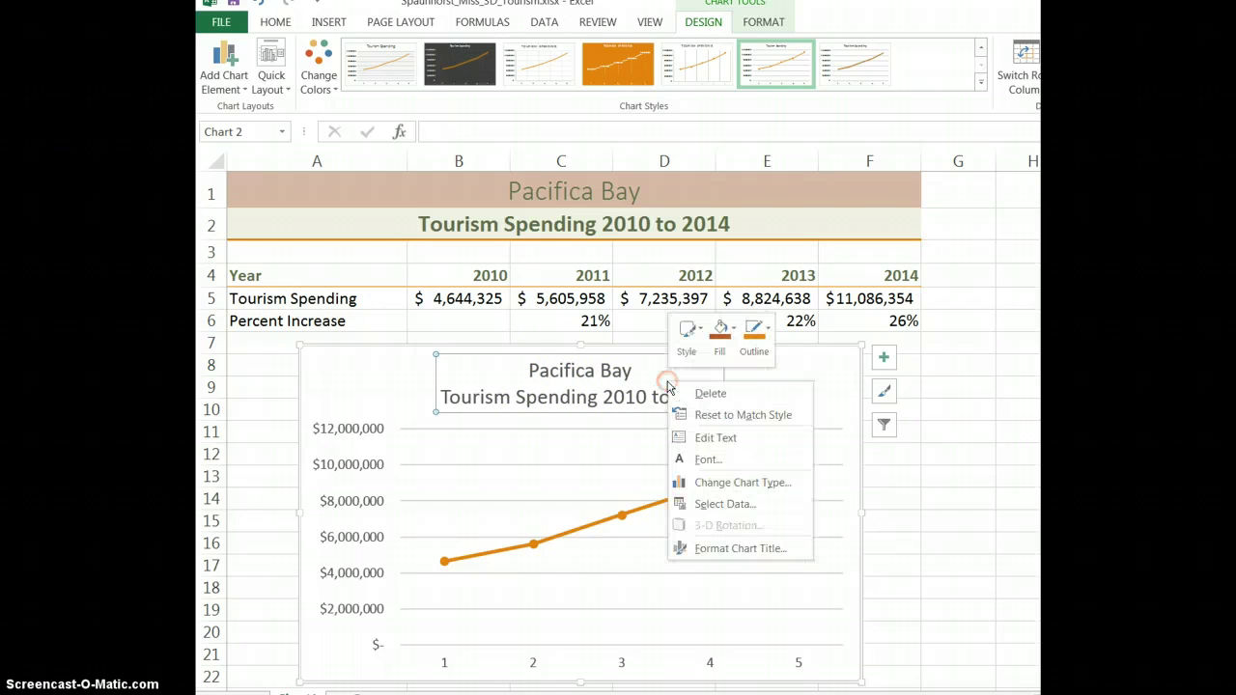
left_click(711, 460)
left_click(779, 336)
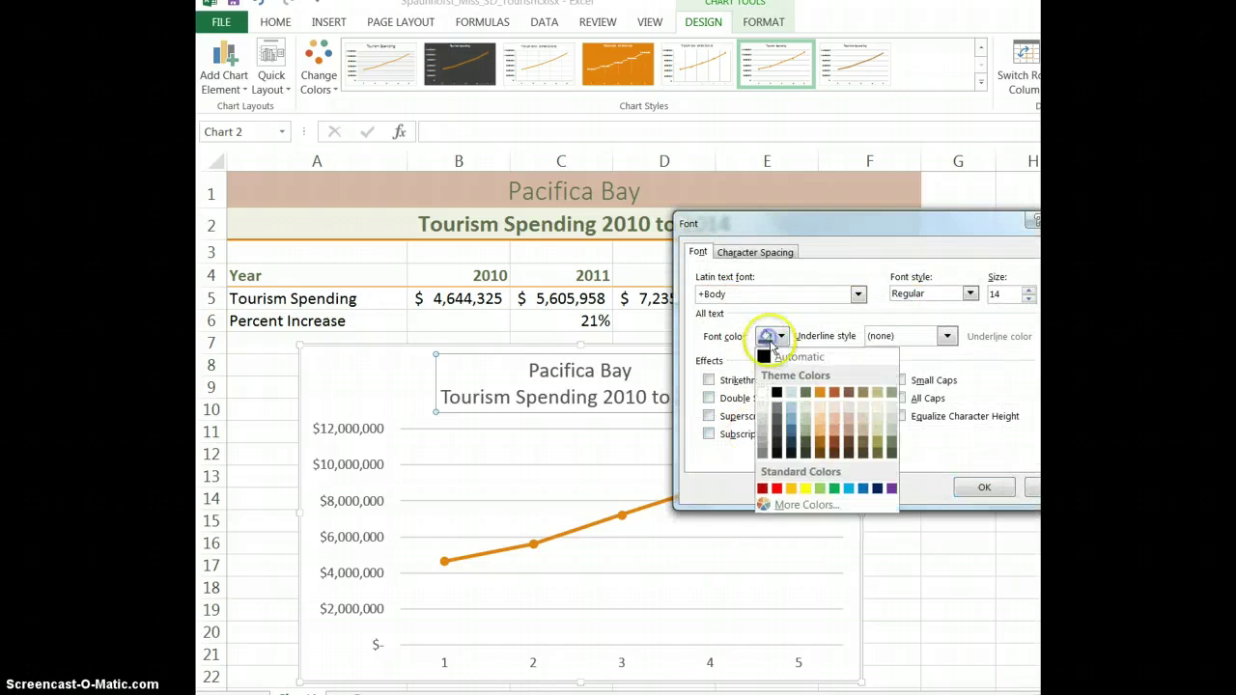
left_click(832, 447)
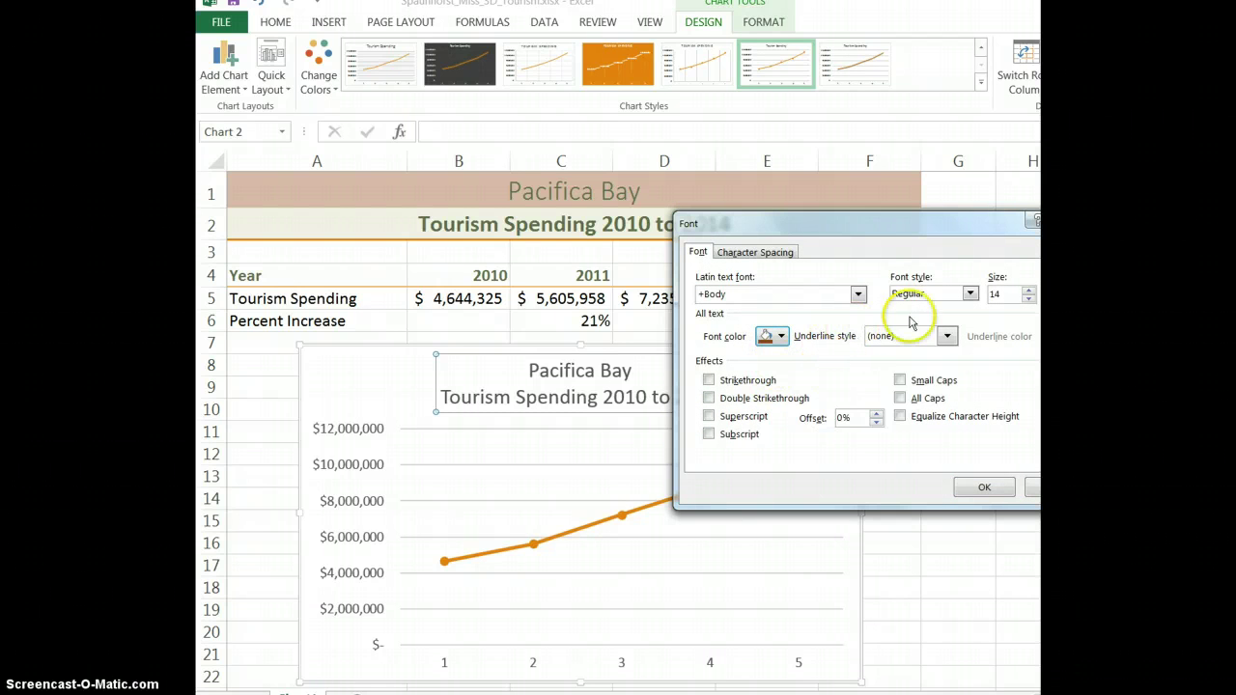
left_click(944, 293)
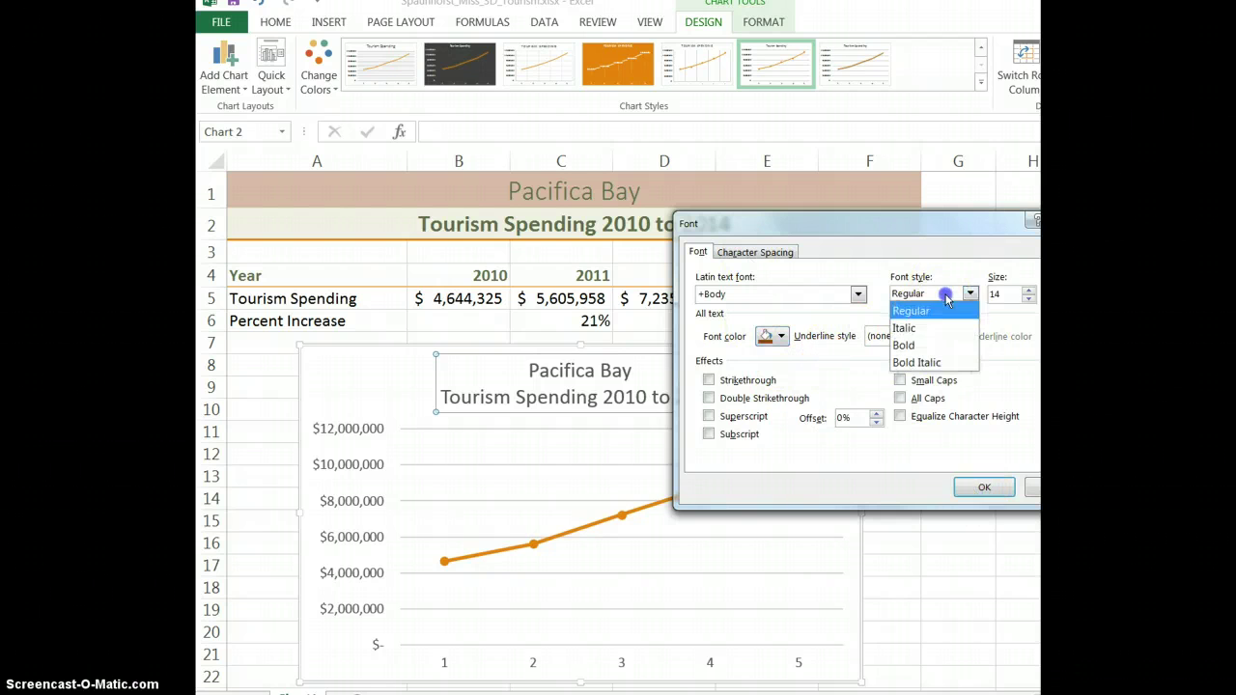
left_click(917, 344)
left_click(993, 488)
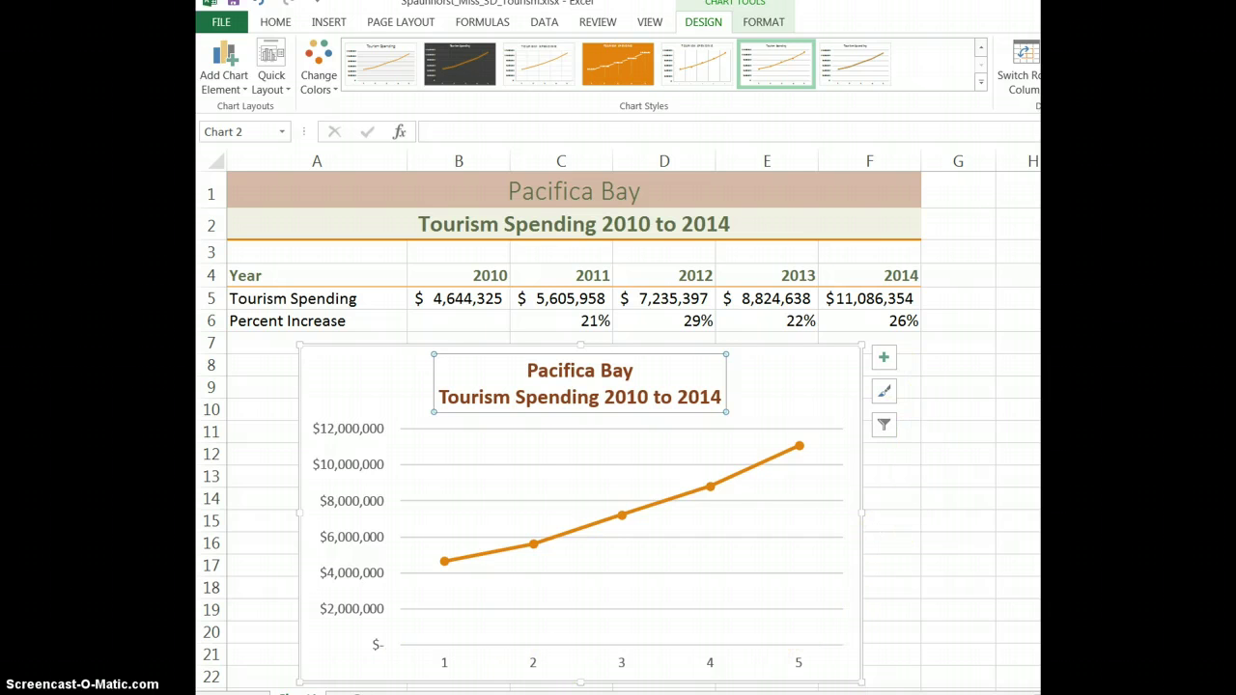
- Use the years in cells B4:F4 as the horizontal category axis labels of the line chart
right_click(446, 666)
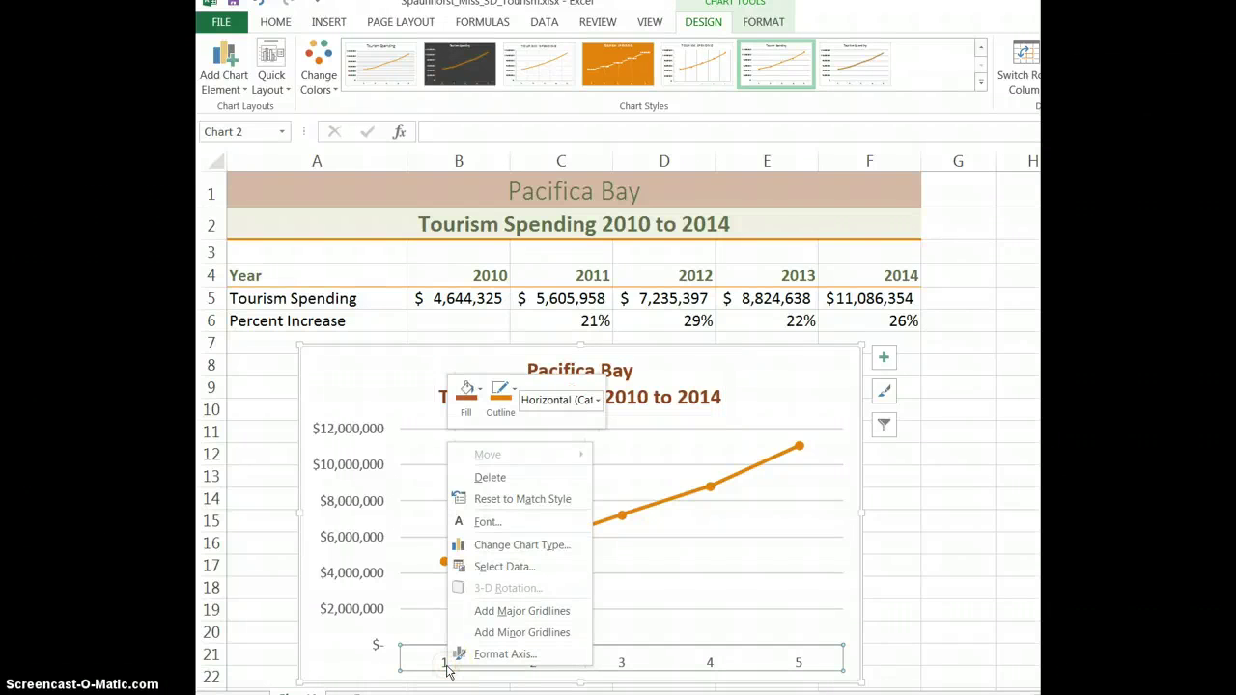
right_click(444, 664)
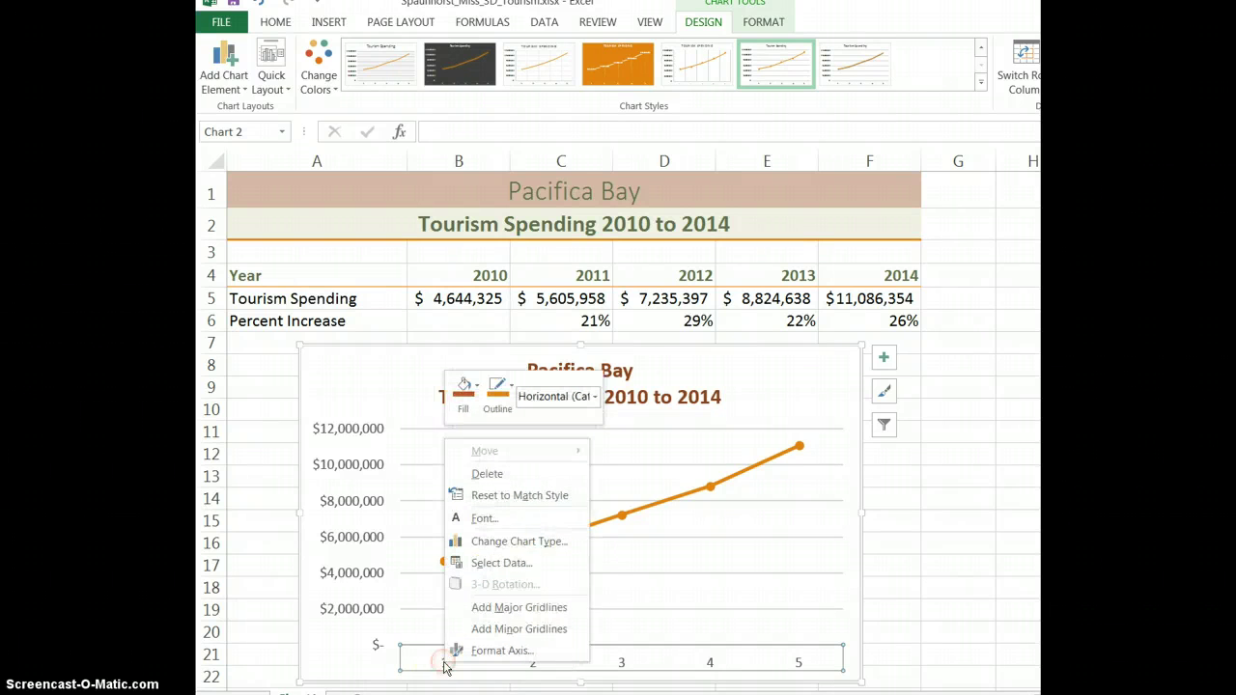
left_click(527, 566)
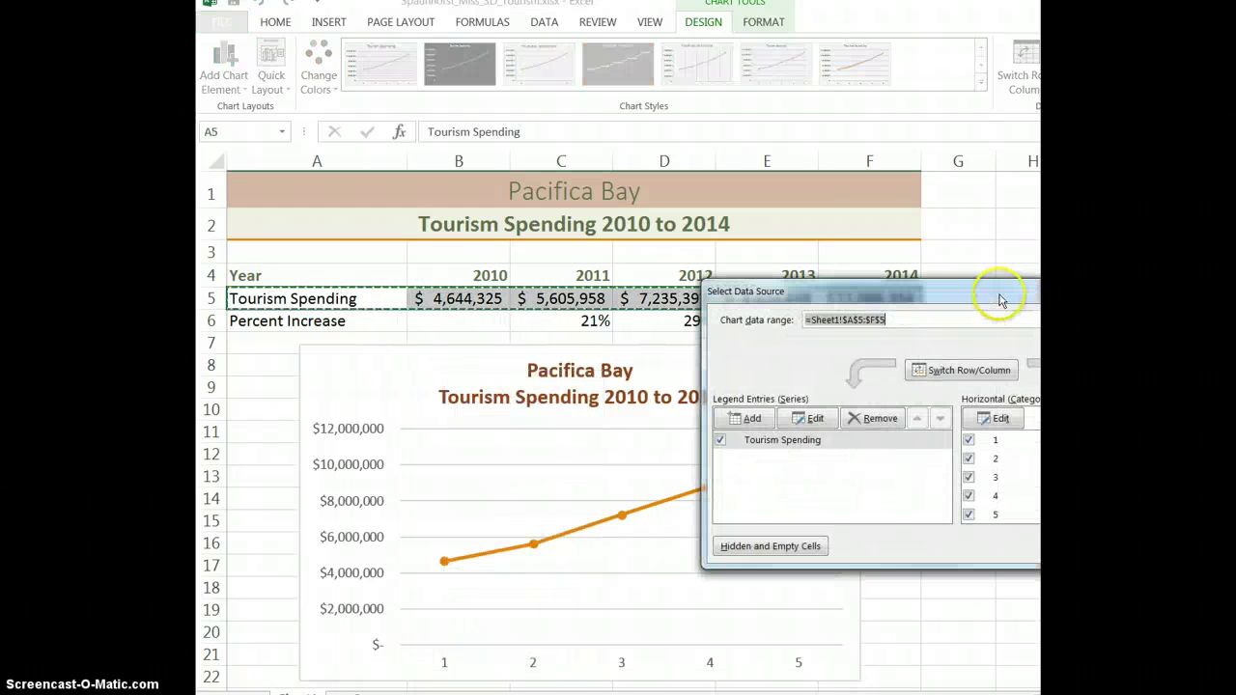
left_click_drag(999, 293, 695, 375)
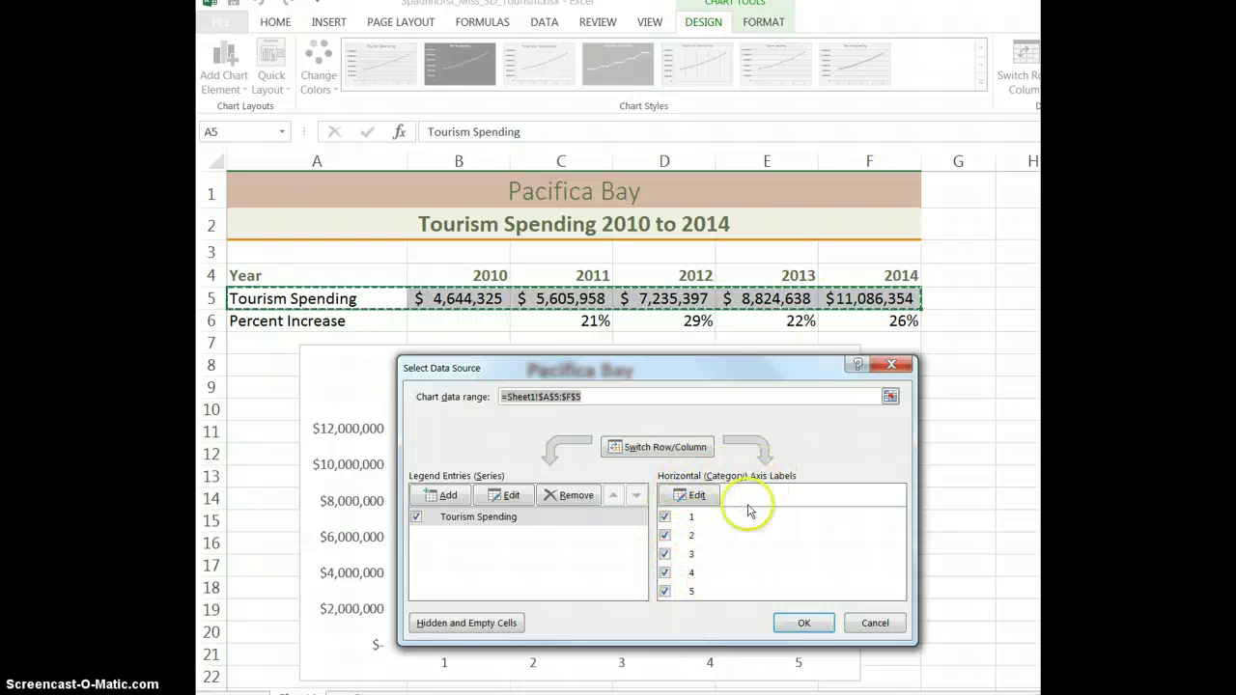
left_click(702, 503)
left_click_drag(912, 379, 782, 402)
left_click(867, 451)
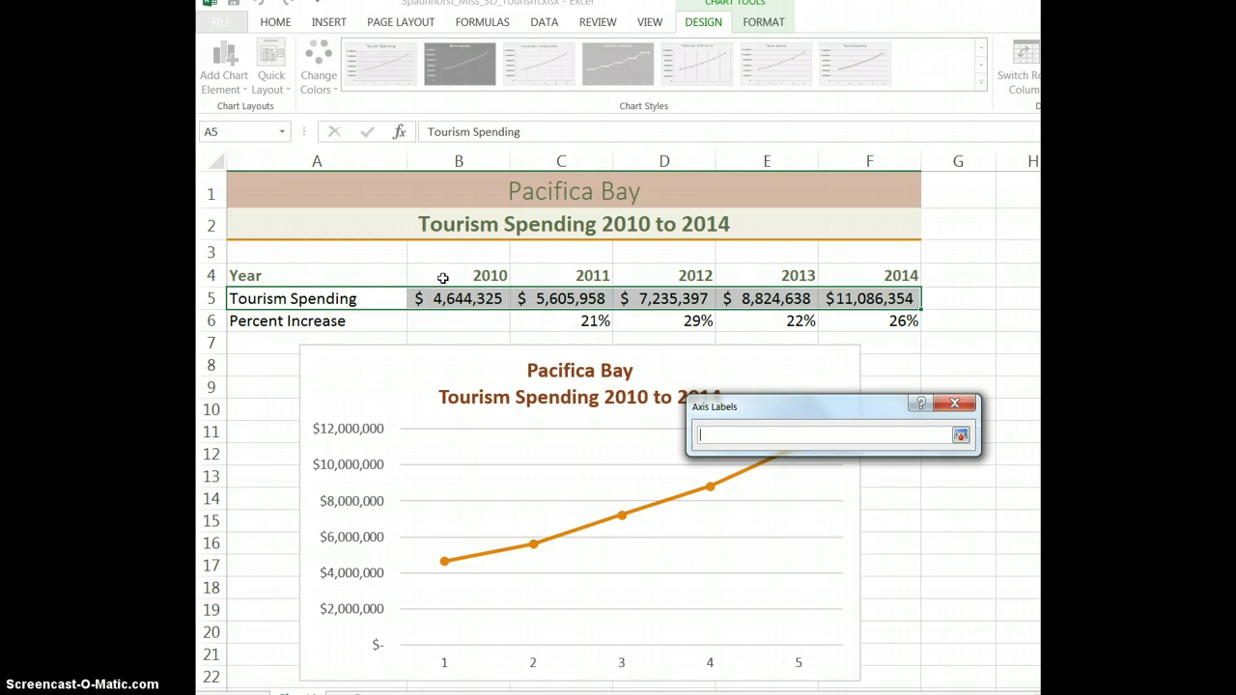
left_click_drag(443, 278, 844, 278)
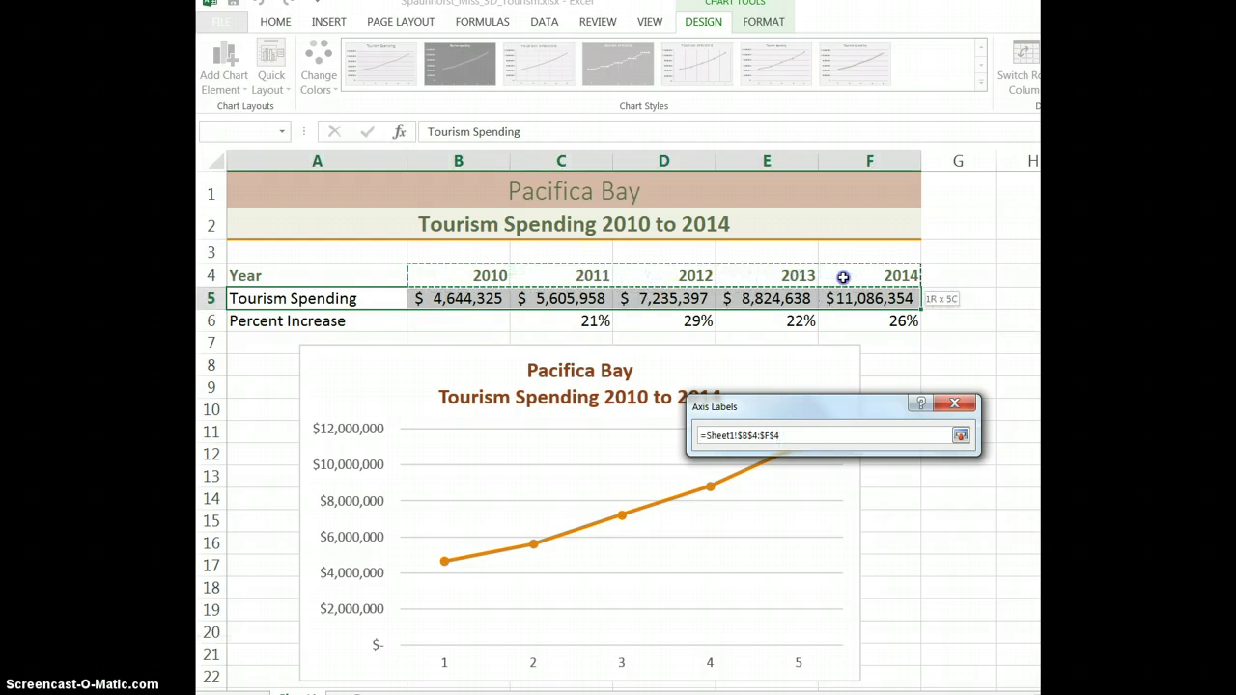
left_click(960, 436)
left_click(939, 473)
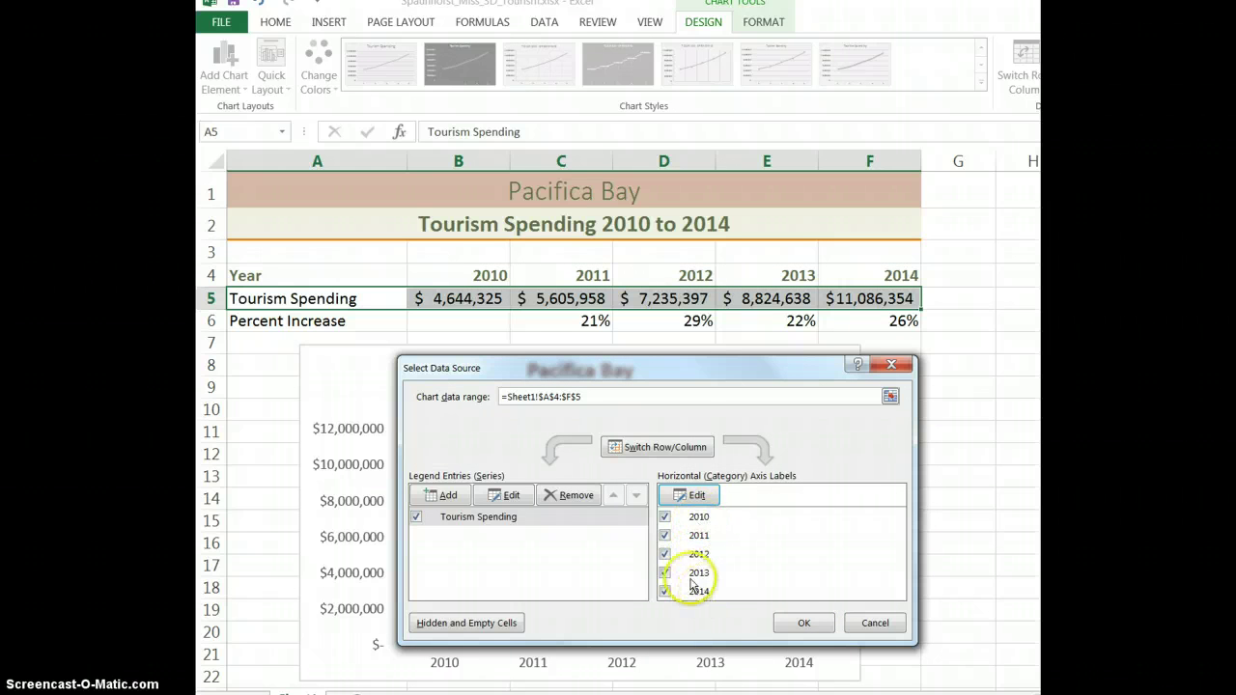
left_click(801, 623)
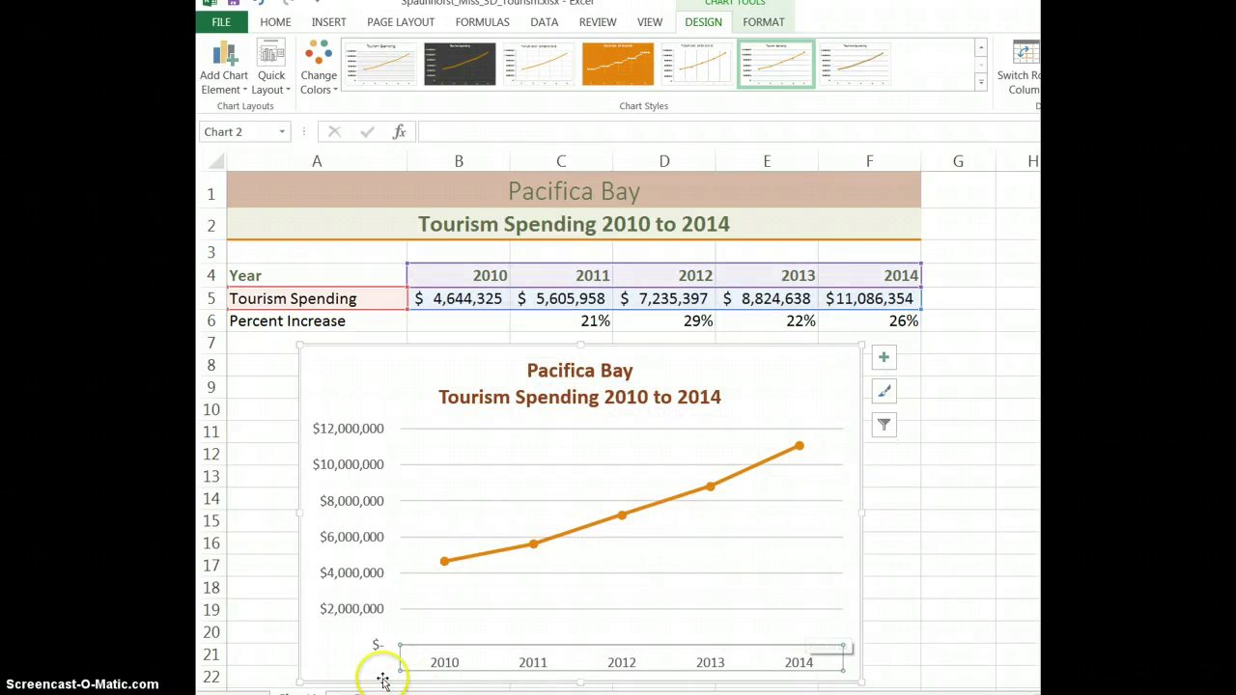
- Format the chart's horizontal category axis with no line and close the axis formatting options
right_click(564, 663)
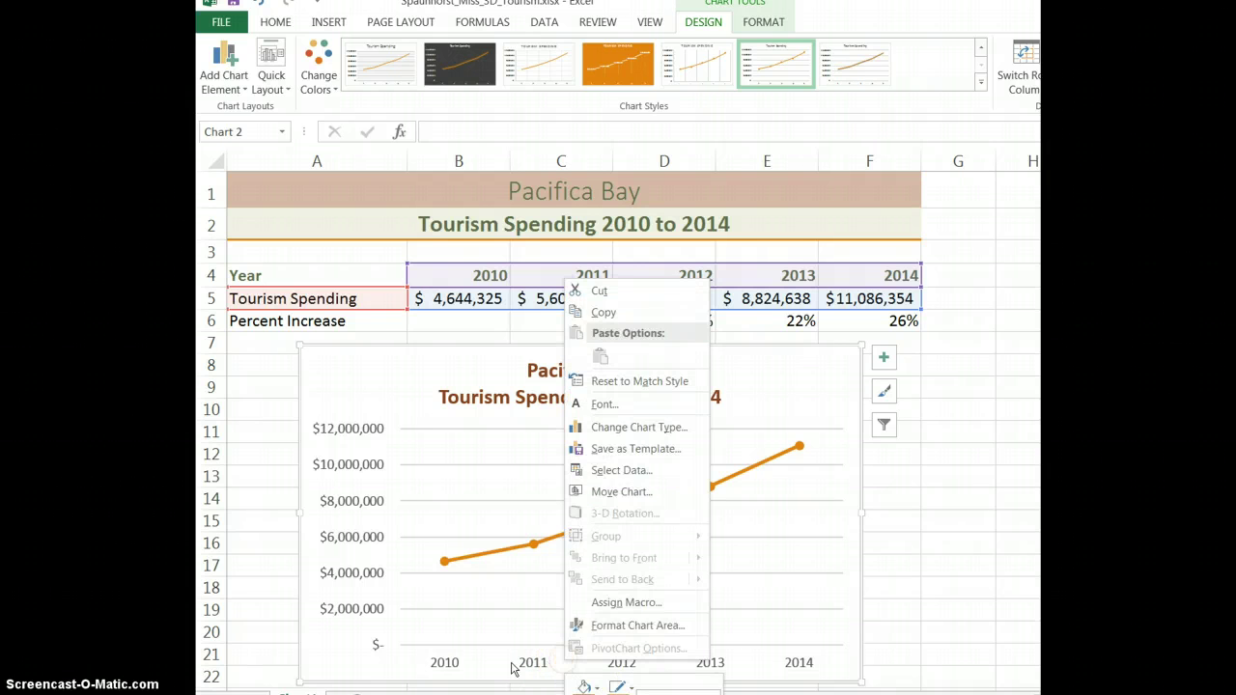
left_click(511, 663)
left_click(454, 662)
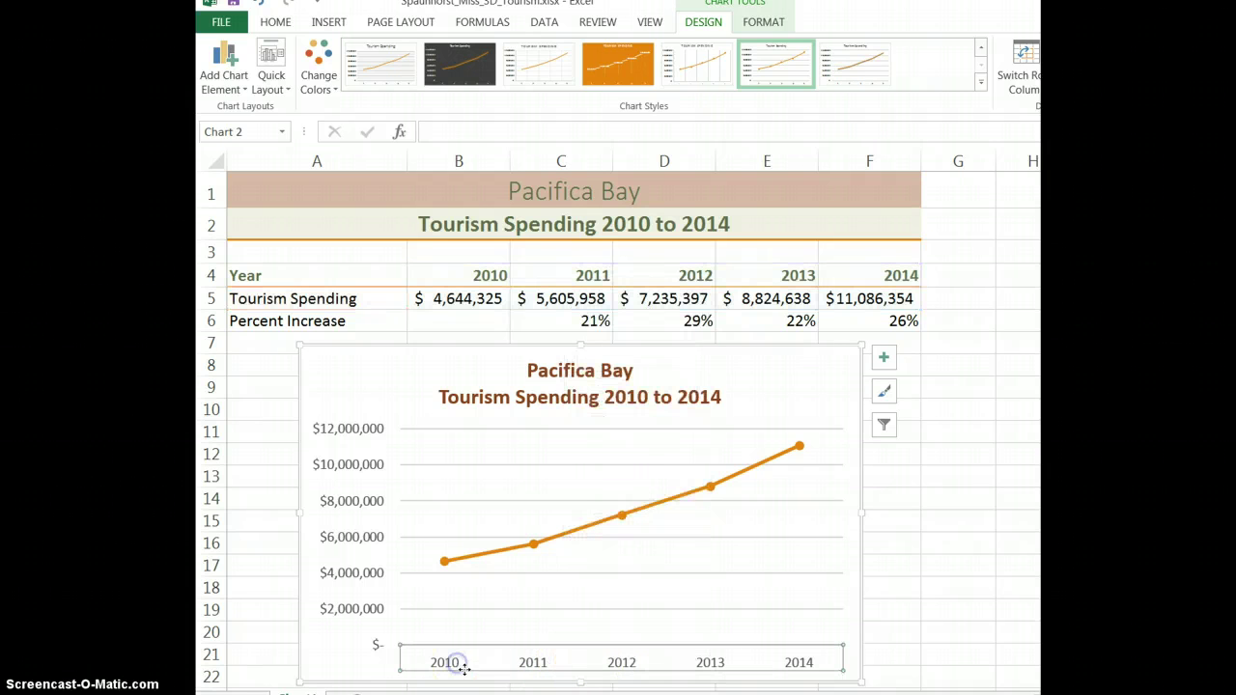
left_click(884, 360)
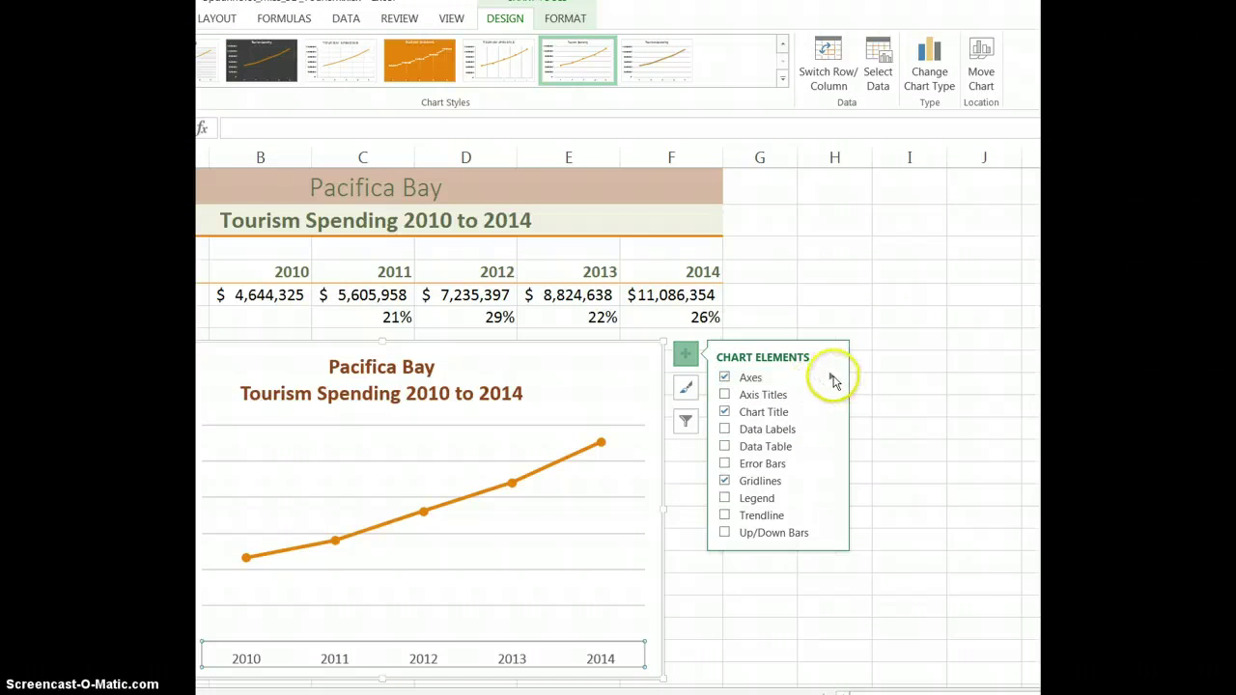
left_click(831, 377)
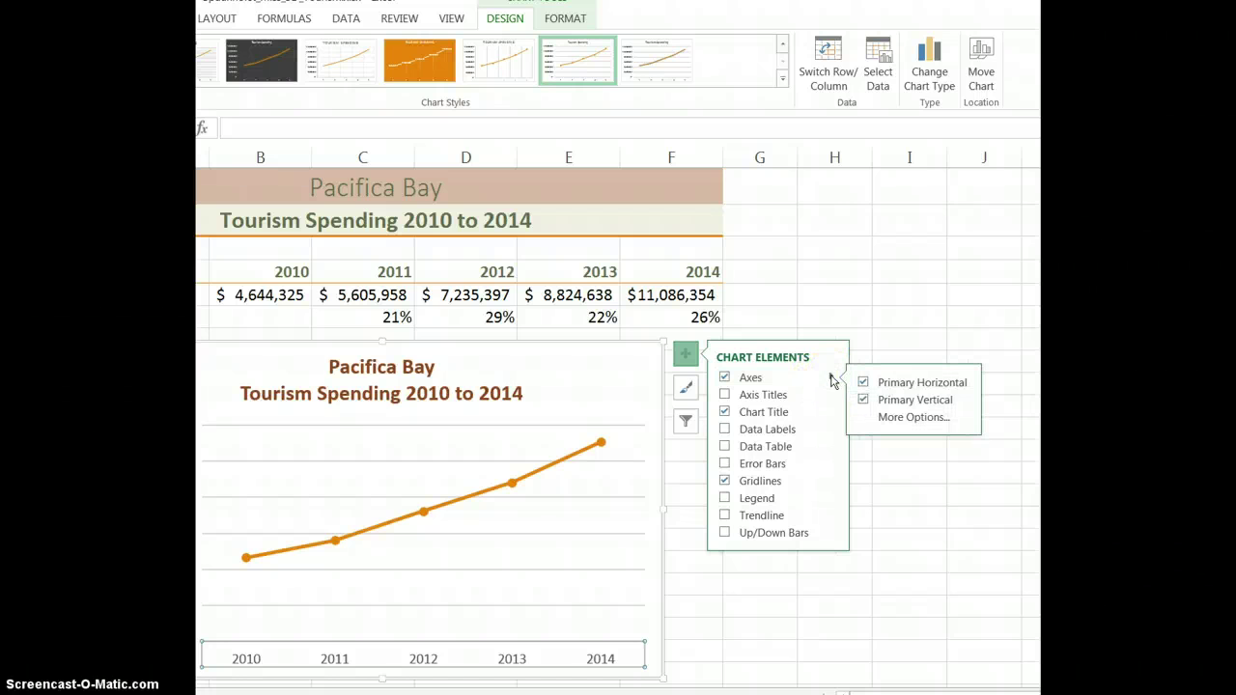
left_click(903, 420)
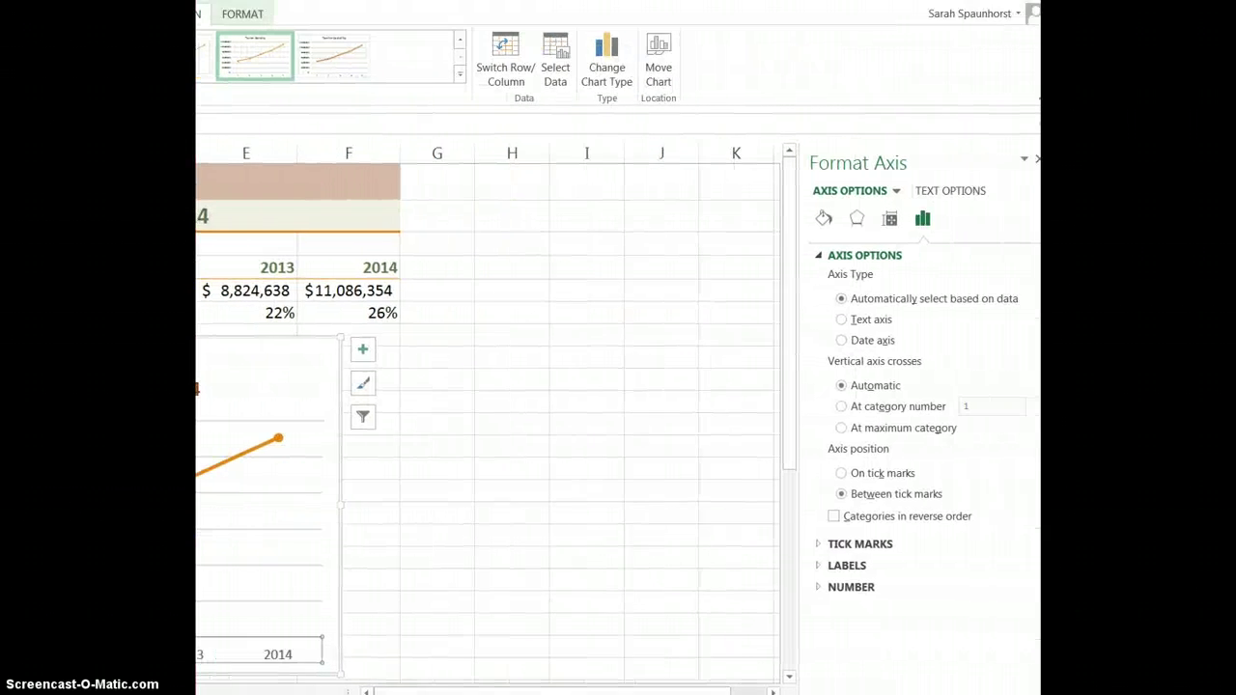
left_click(810, 220)
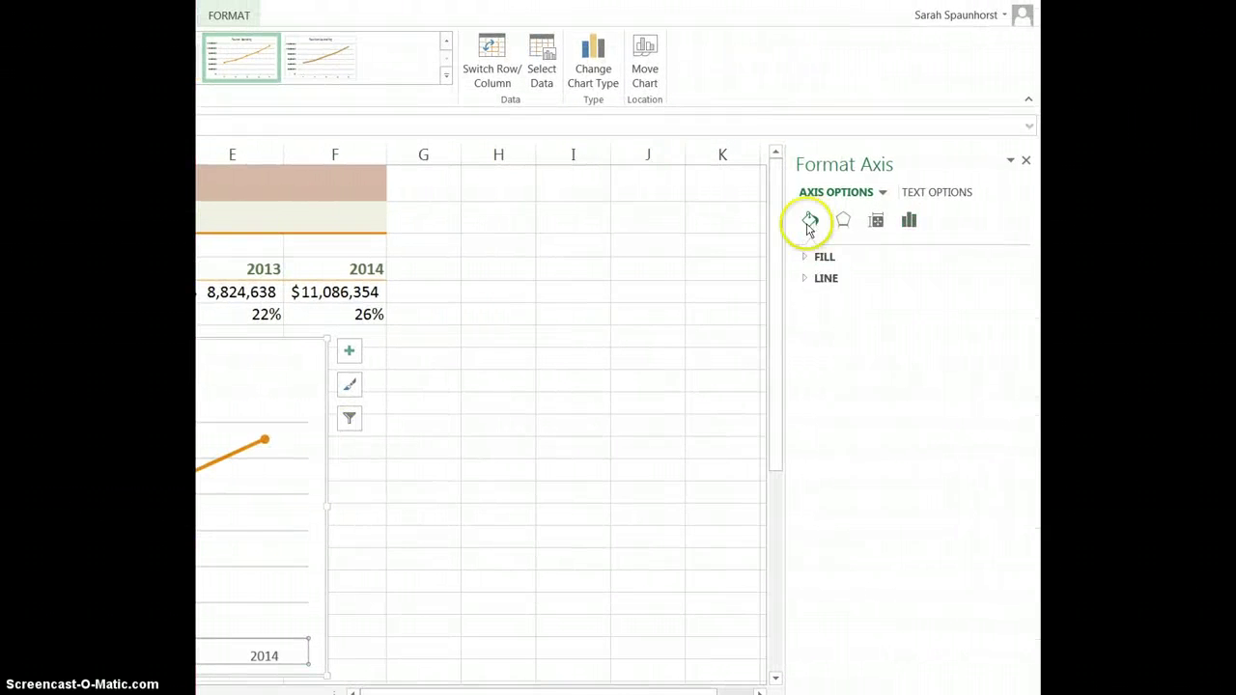
left_click(804, 280)
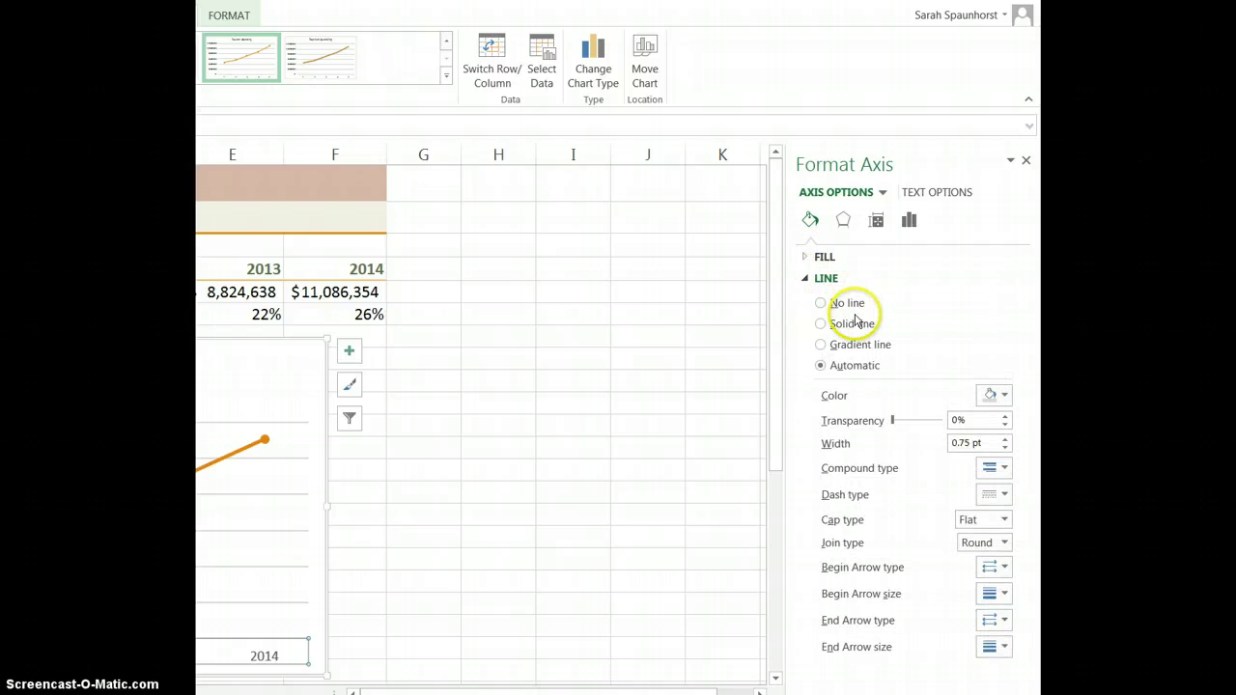
left_click(848, 305)
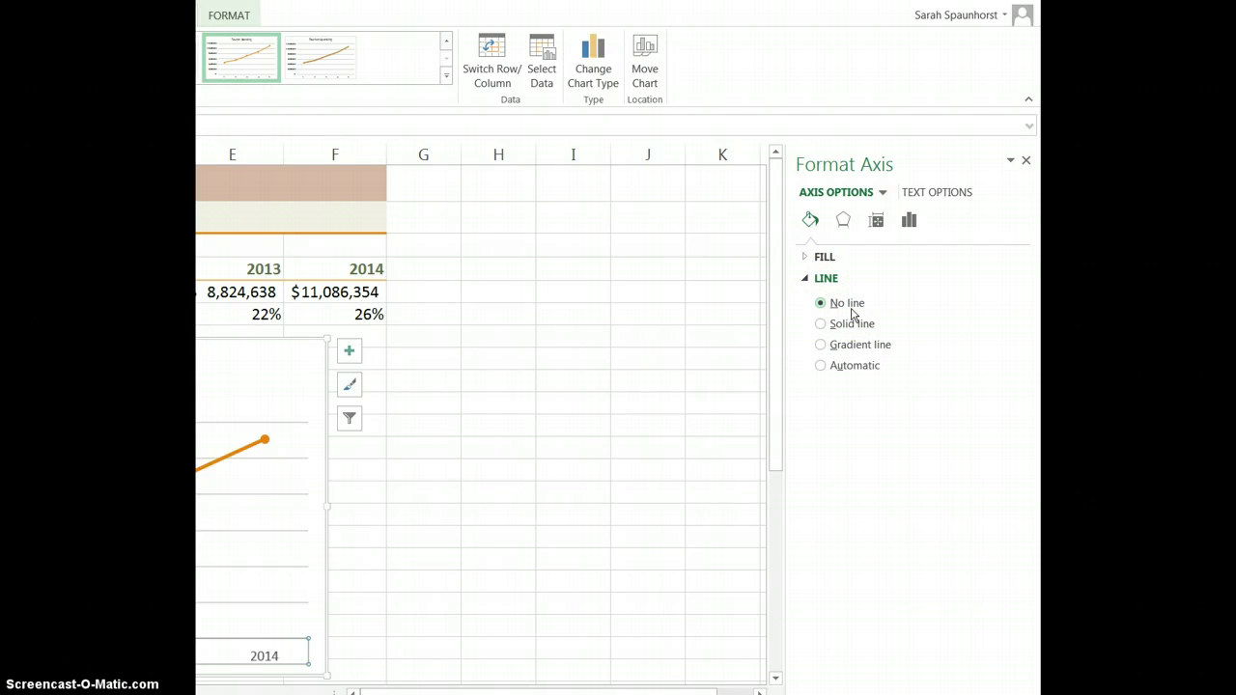
left_click(1027, 160)
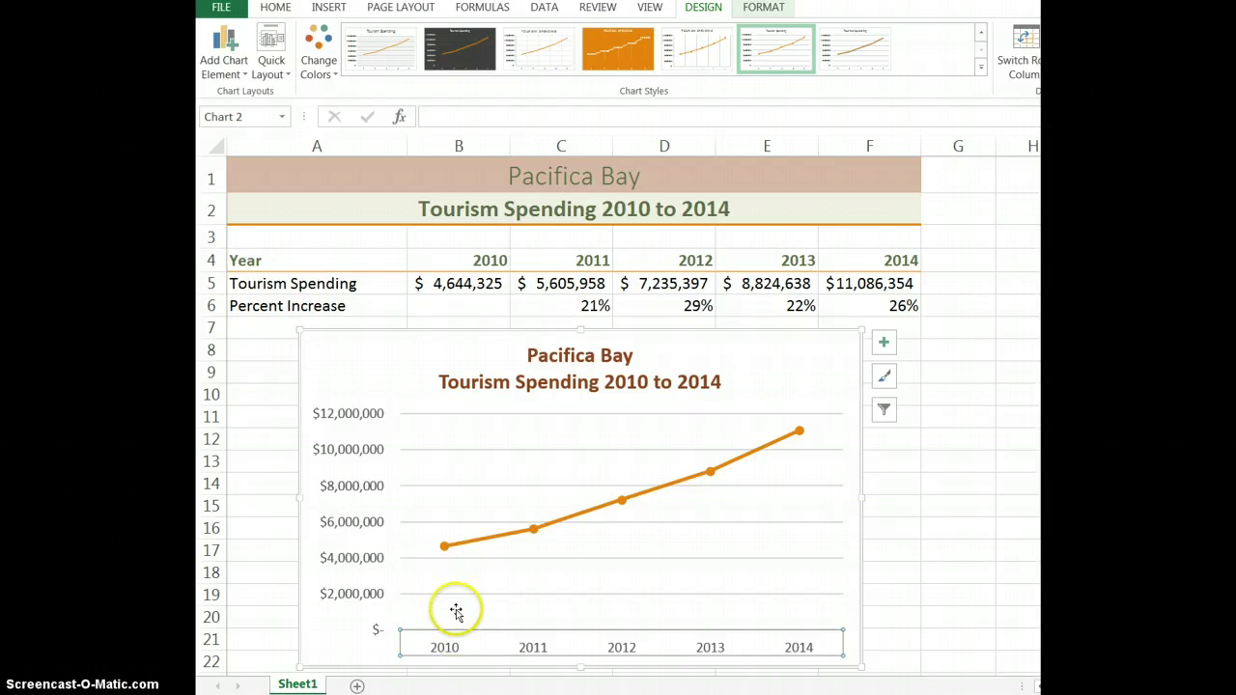
- Set the minimum bound of the chart's vertical value axis to 4000000
left_click(335, 486)
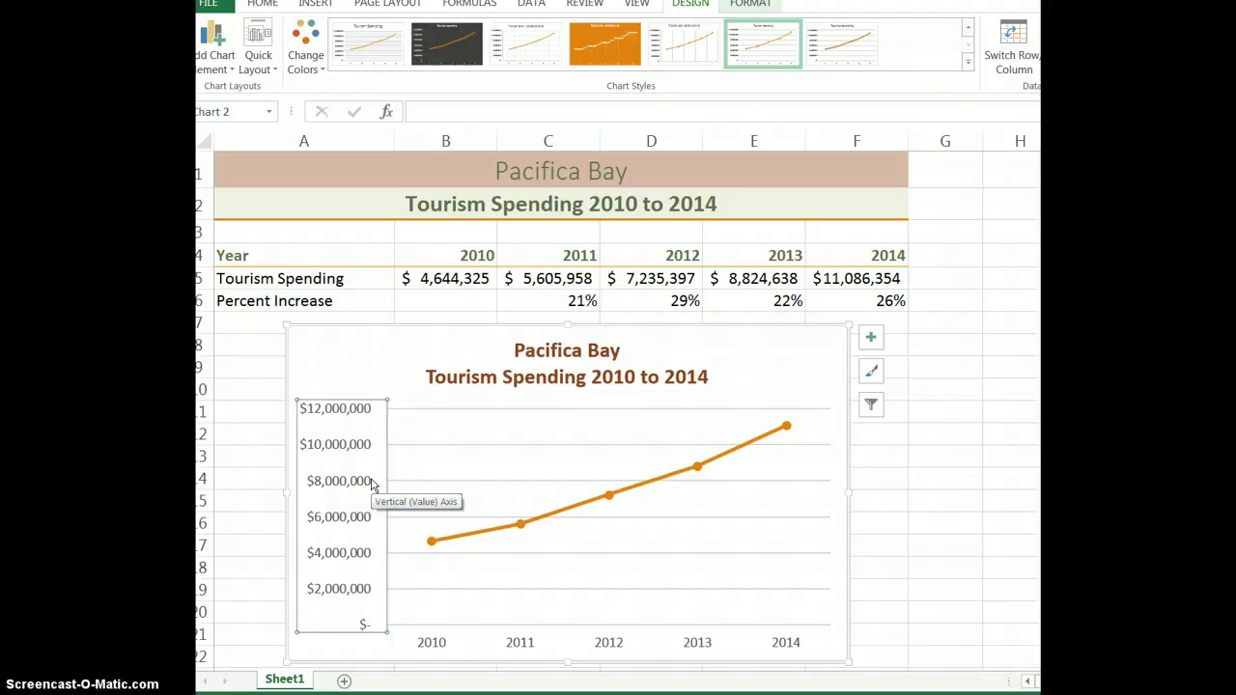
left_click(872, 340)
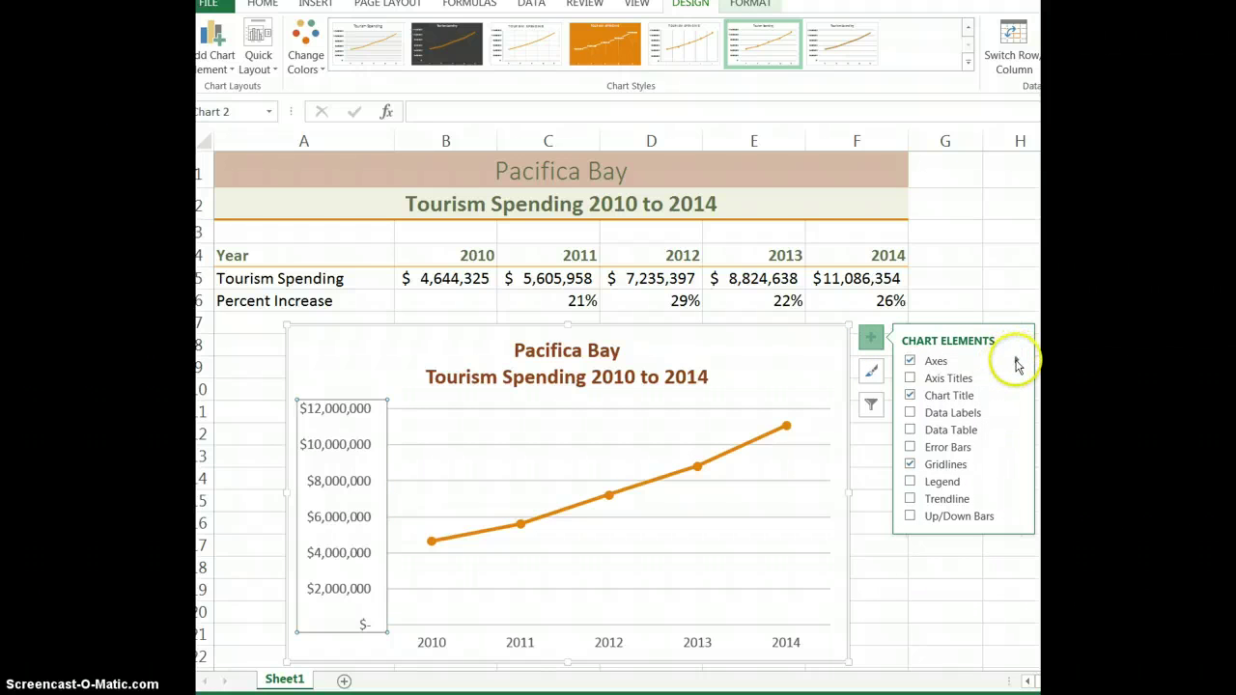
left_click(1016, 361)
left_click(1038, 401)
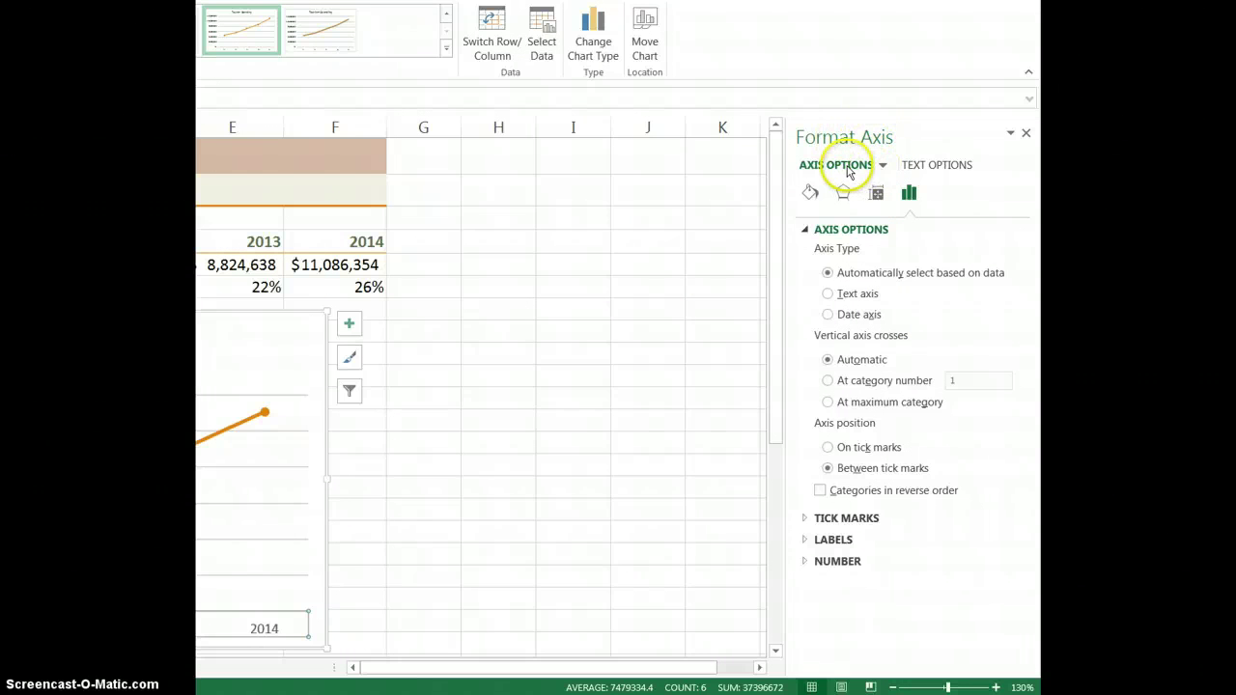
left_click(883, 166)
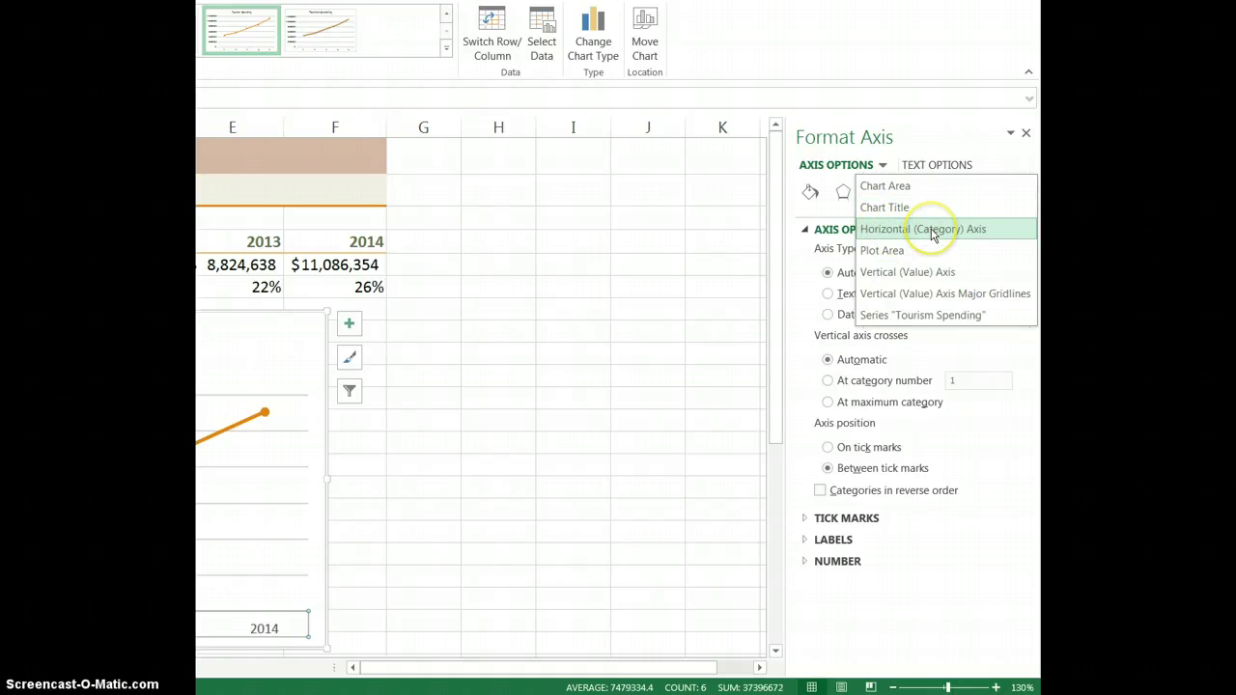
left_click(915, 272)
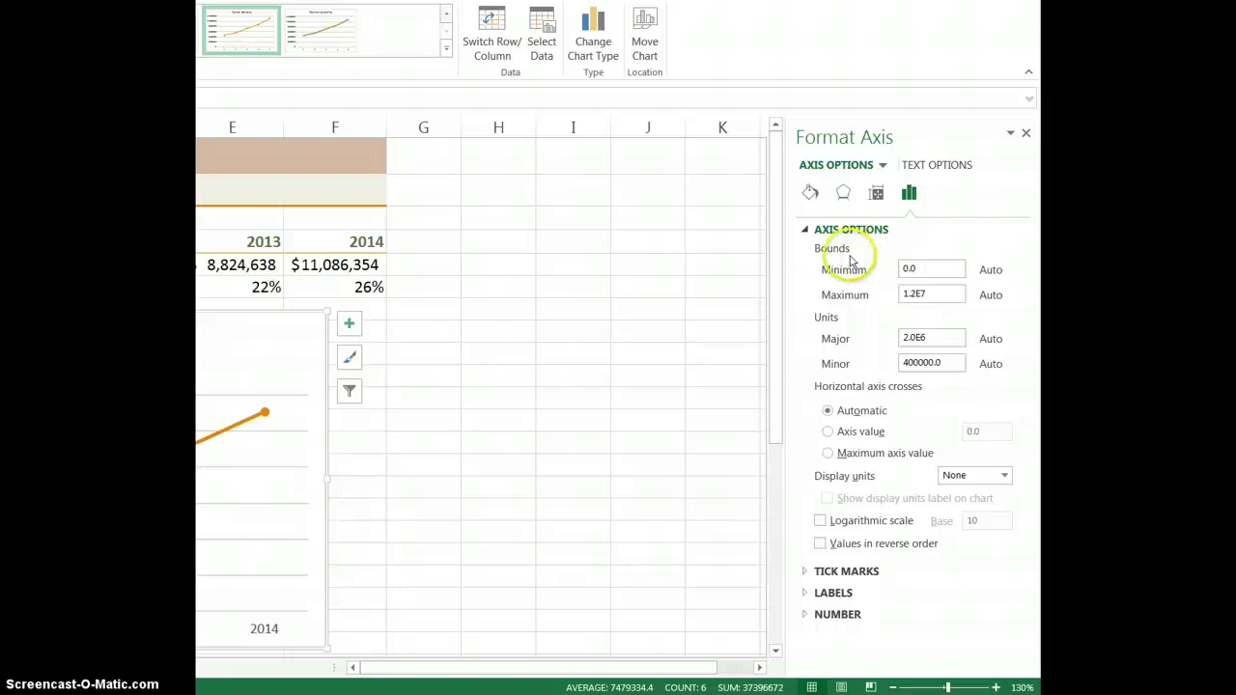
left_click_drag(938, 266, 838, 259)
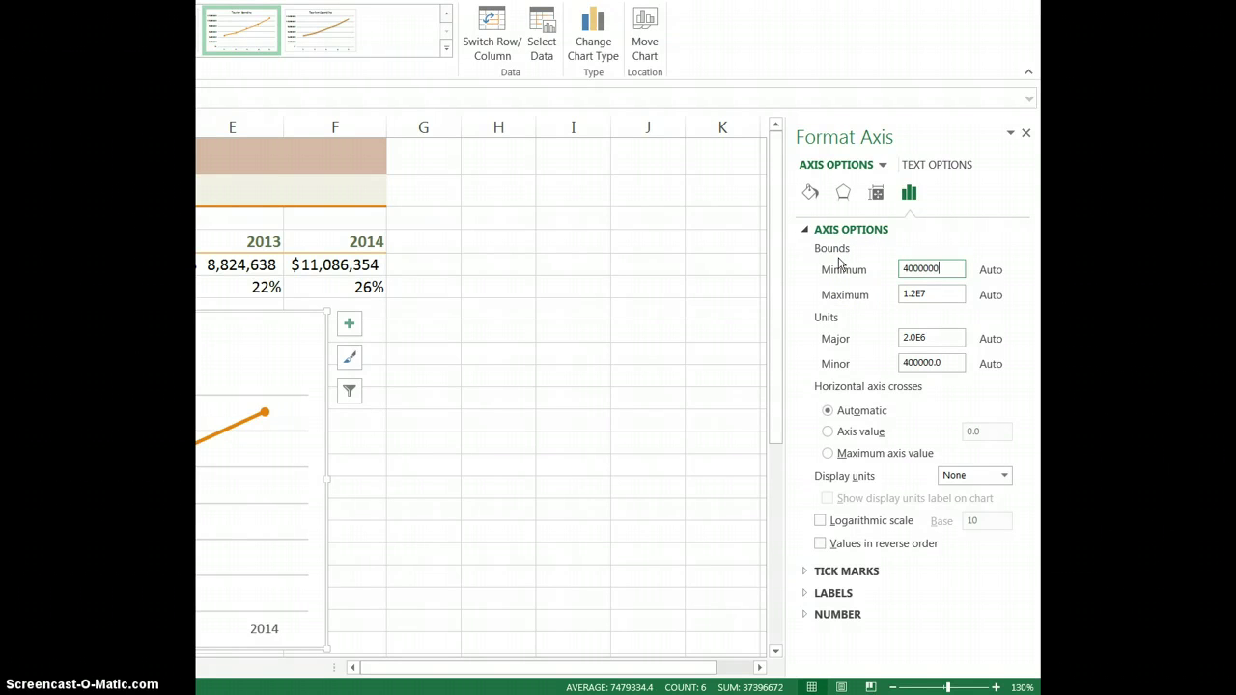
left_click(1026, 133)
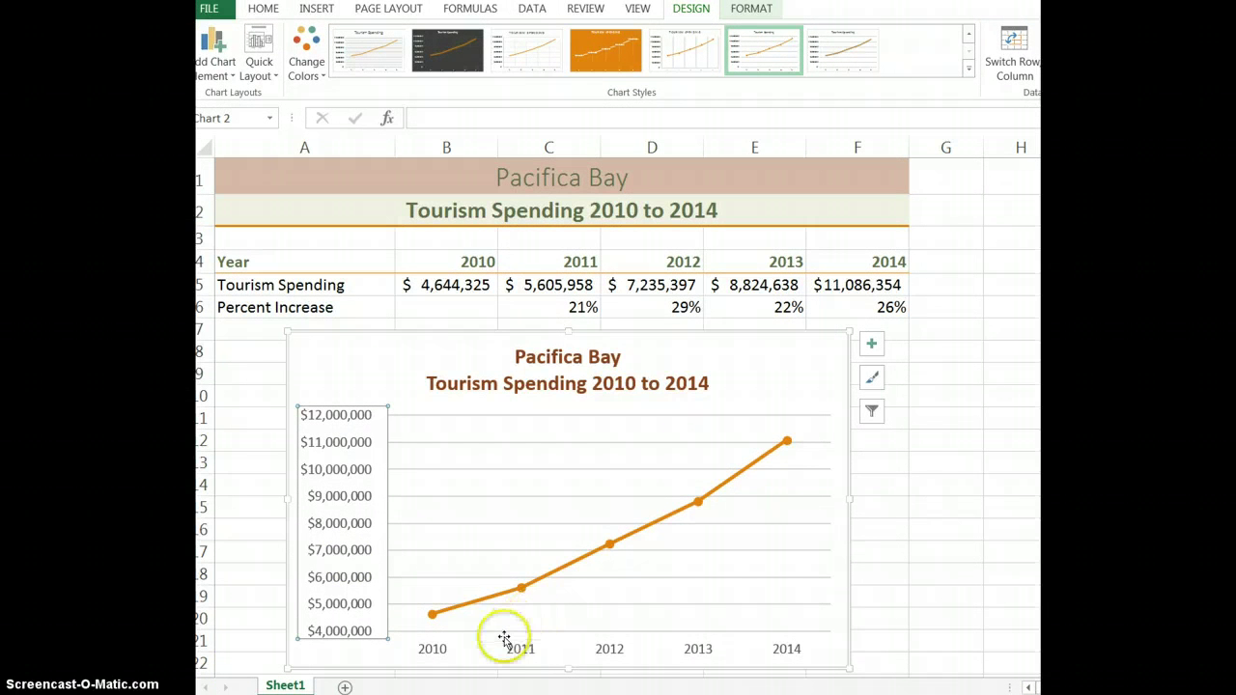
- Set the major unit of the chart's vertical value axis to 2000000 and deselect the chart
left_click(873, 345)
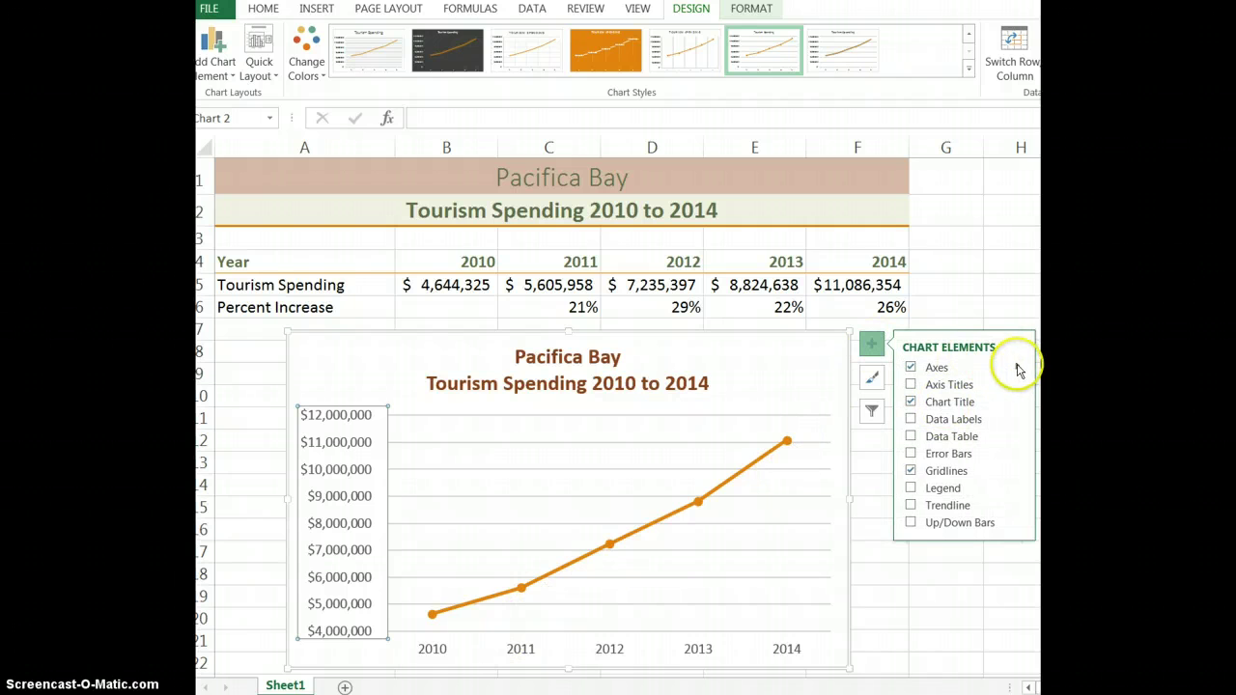
left_click(1017, 368)
left_click(1074, 411)
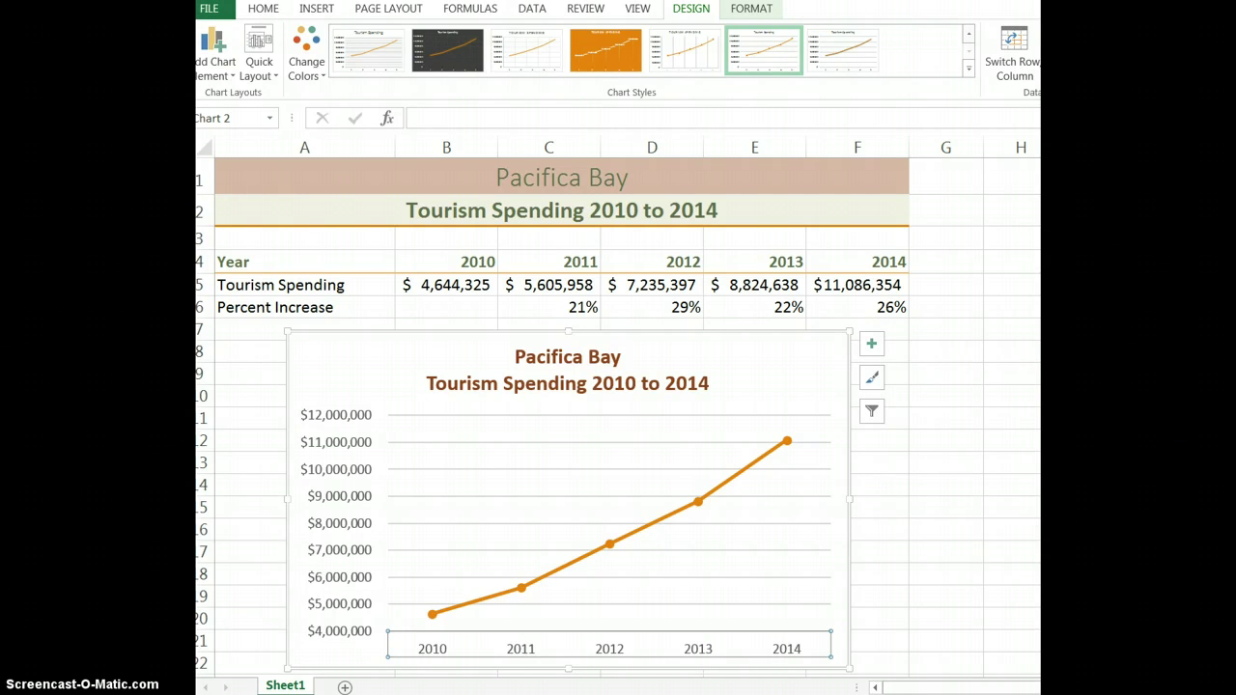
left_click(888, 186)
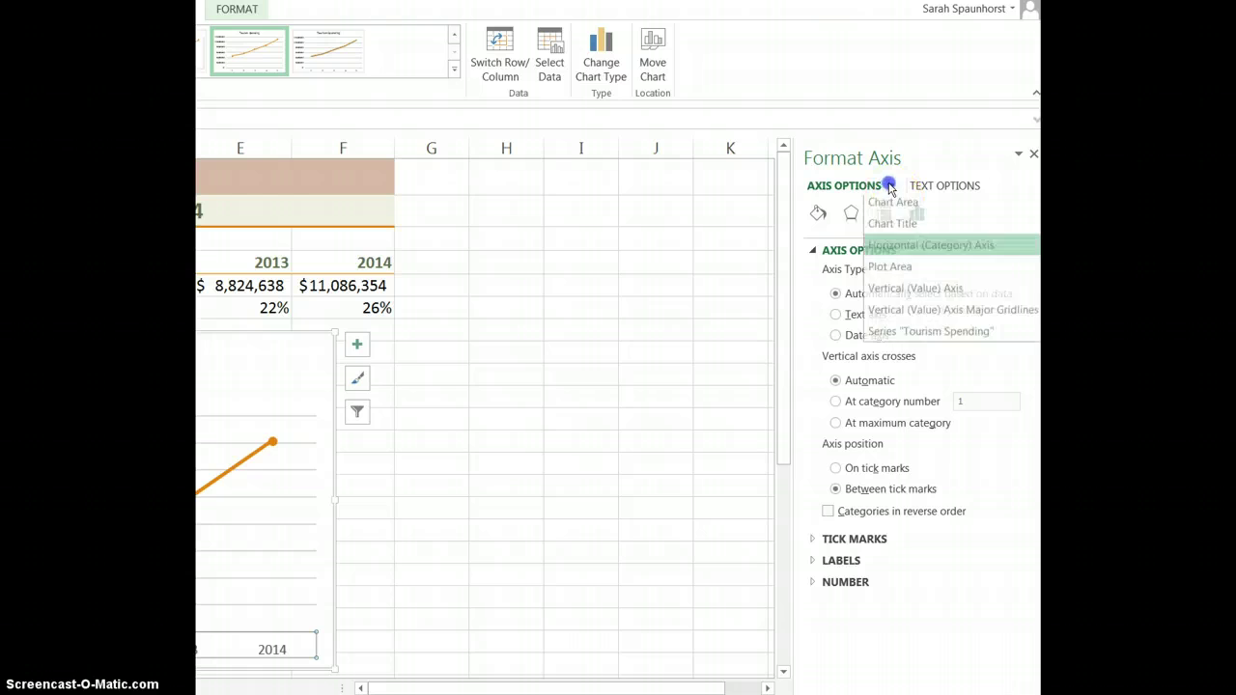
left_click(908, 288)
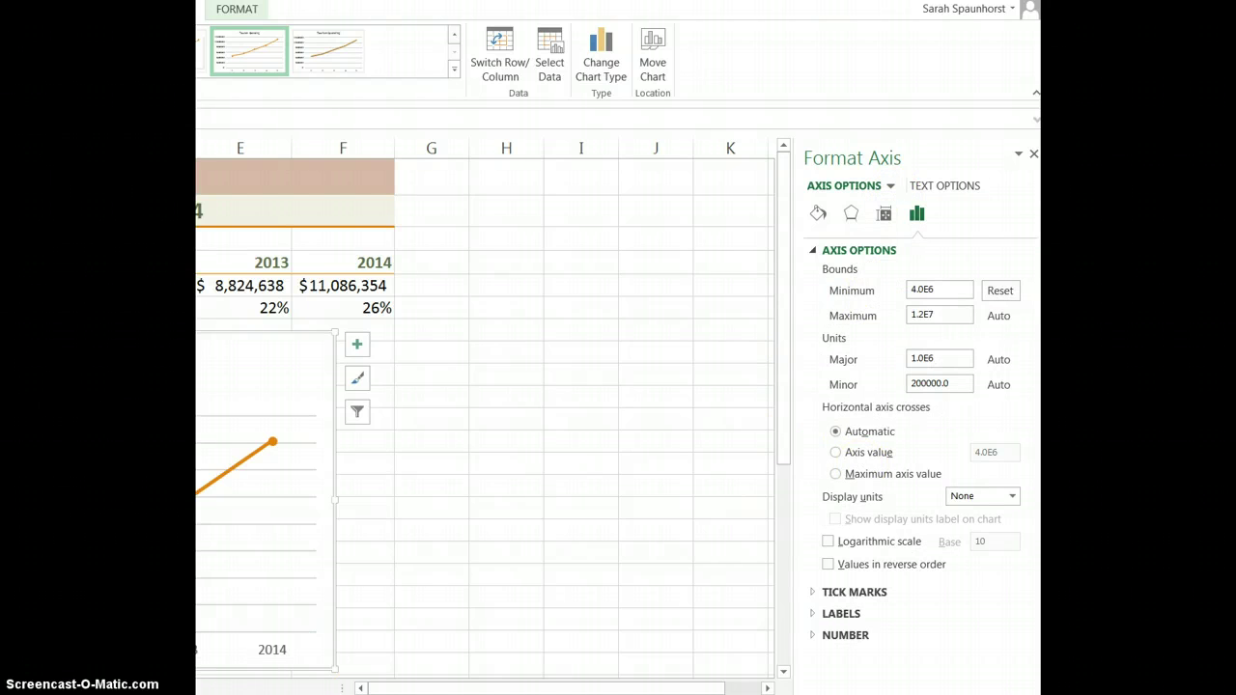
left_click(837, 495)
type("2000000")
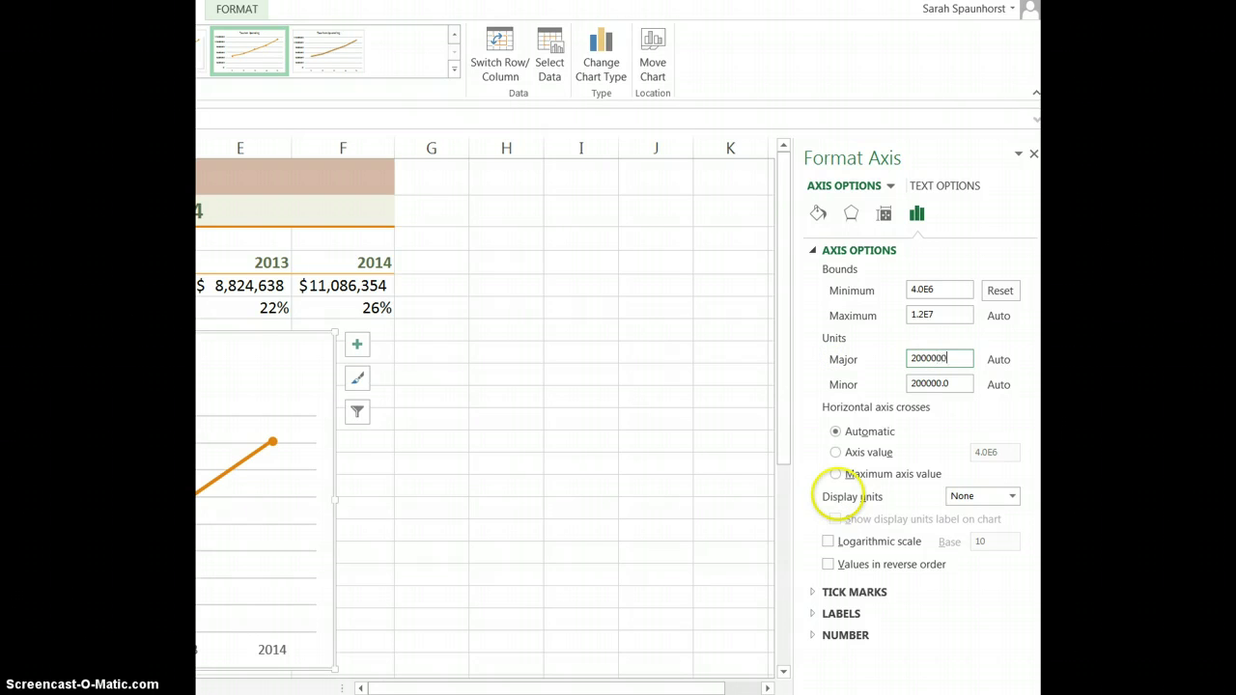
left_click(1034, 154)
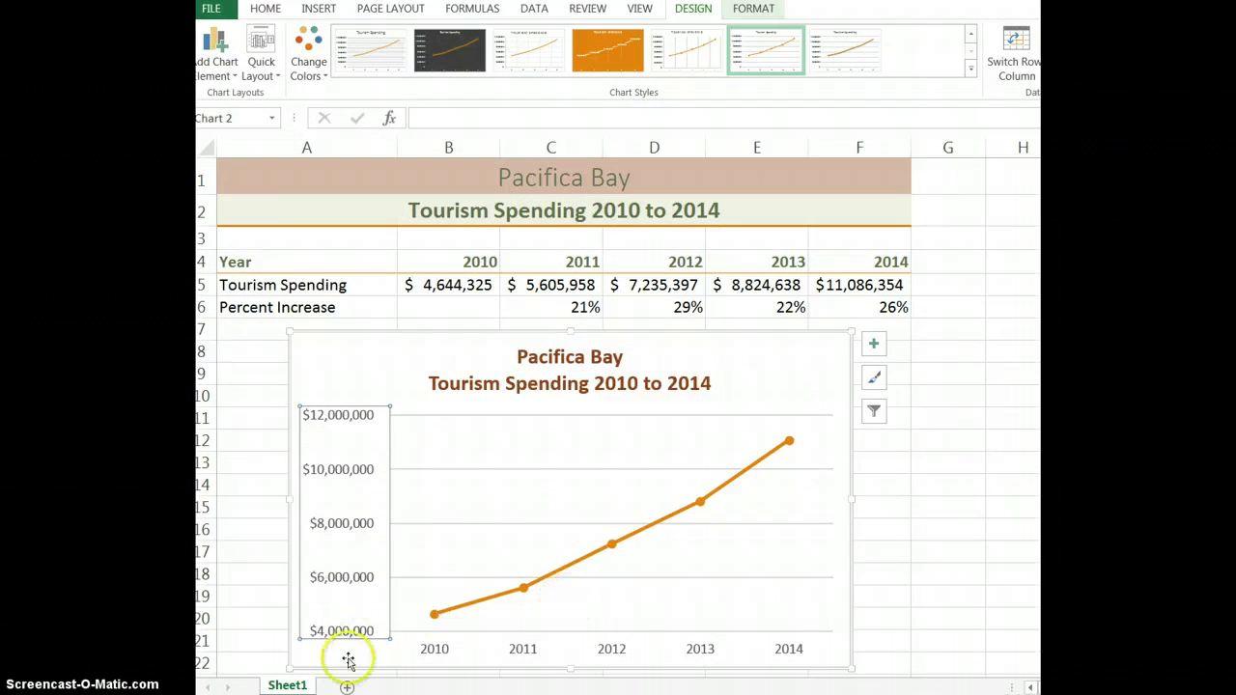
key("Escape")
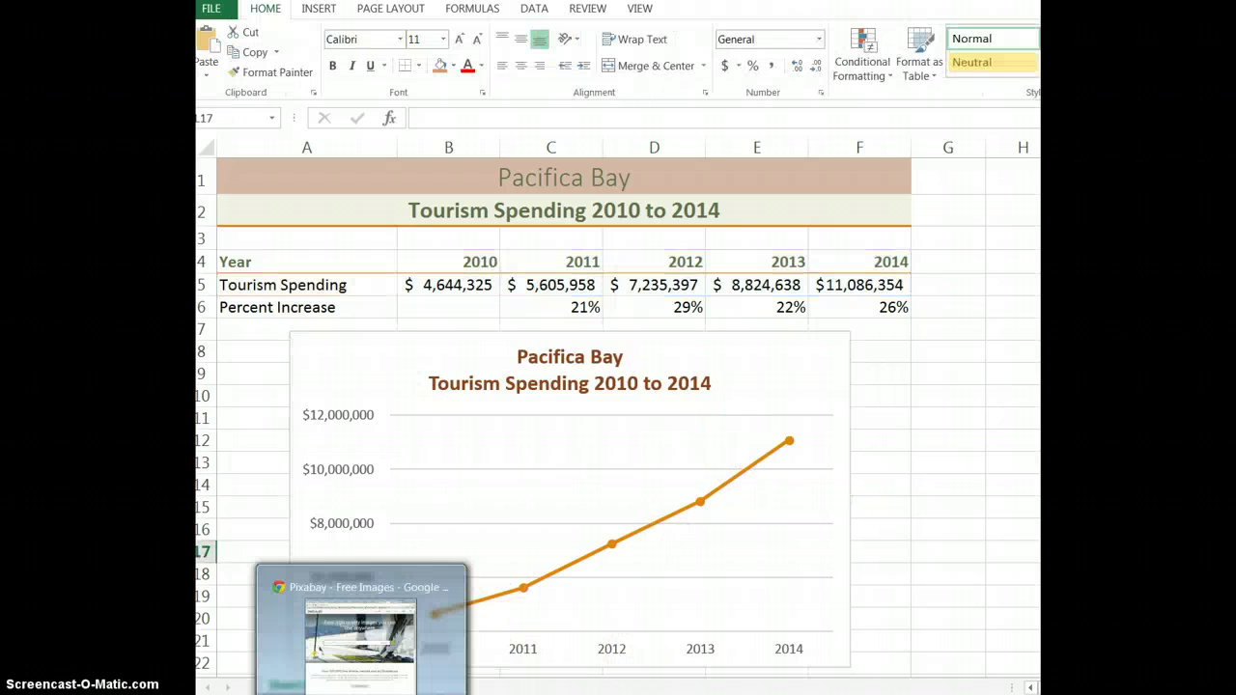
- Switch to the Pixabay page in the Chrome browser and search its images for "beach"
key("alt+Tab")
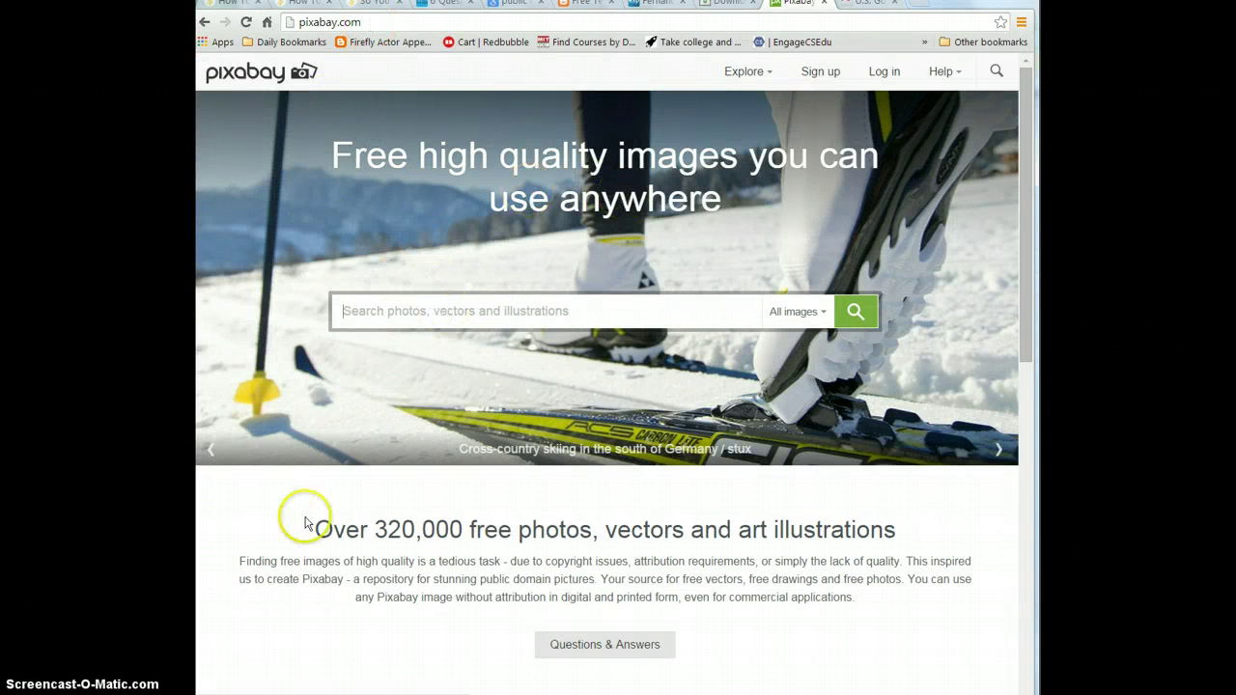
left_click(531, 315)
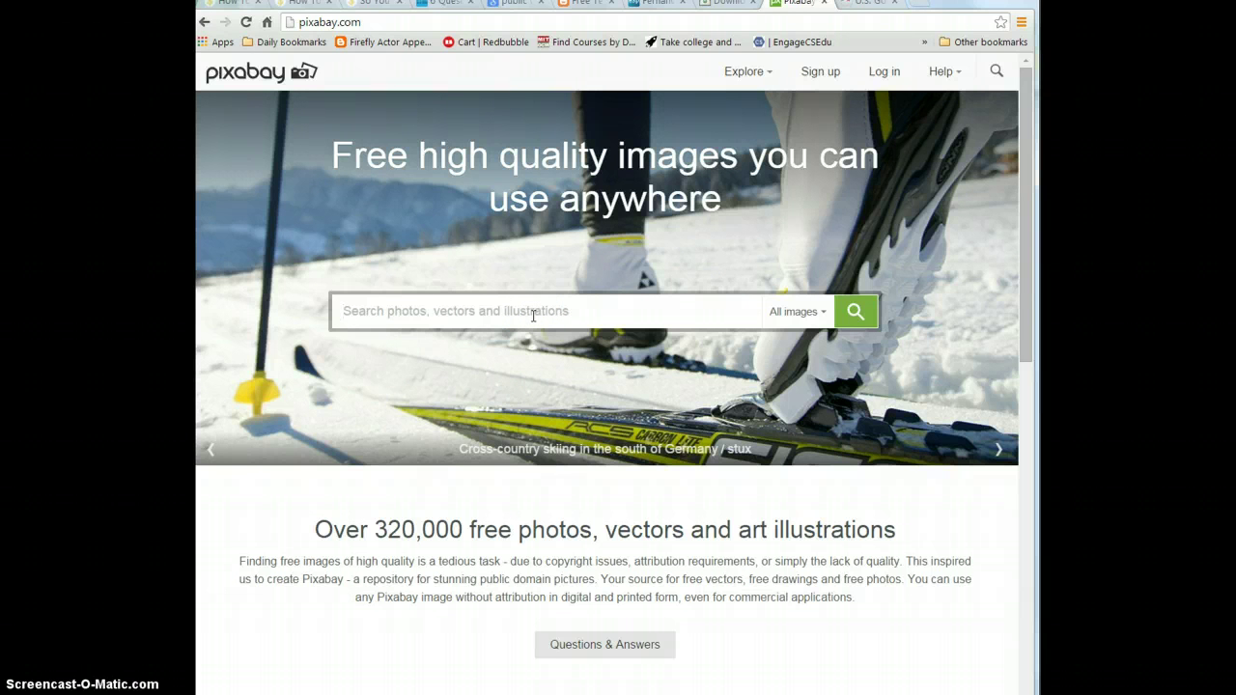
type("beach")
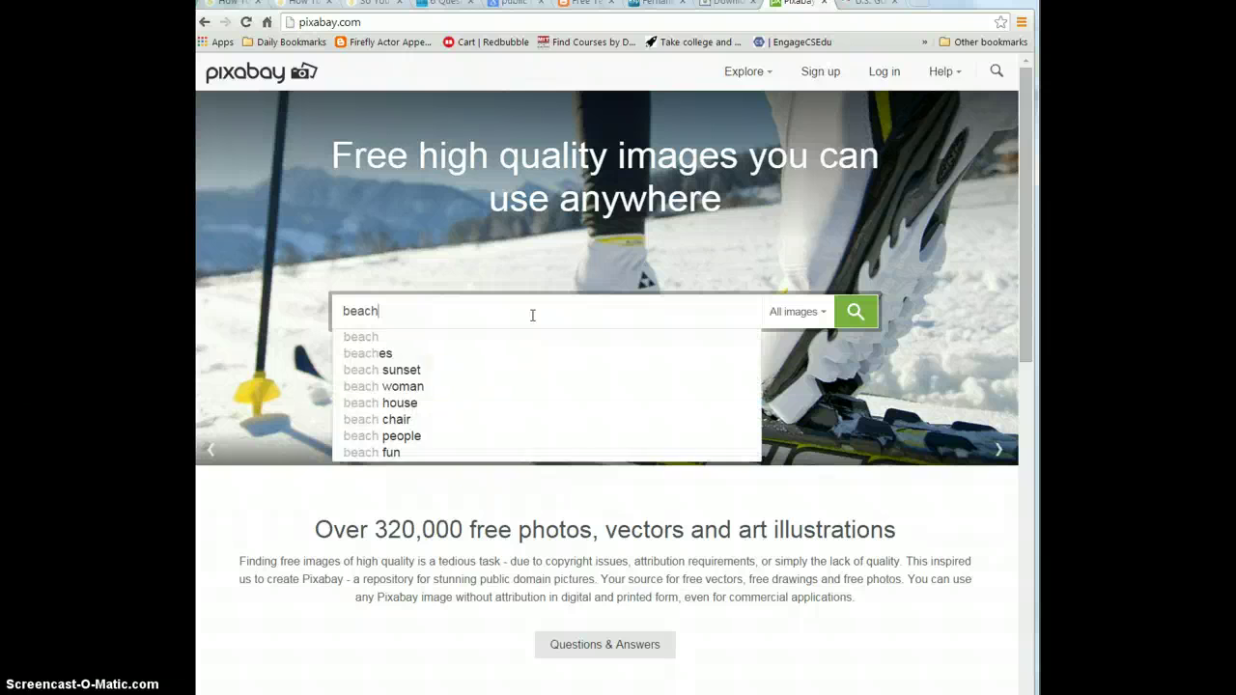
key("Return")
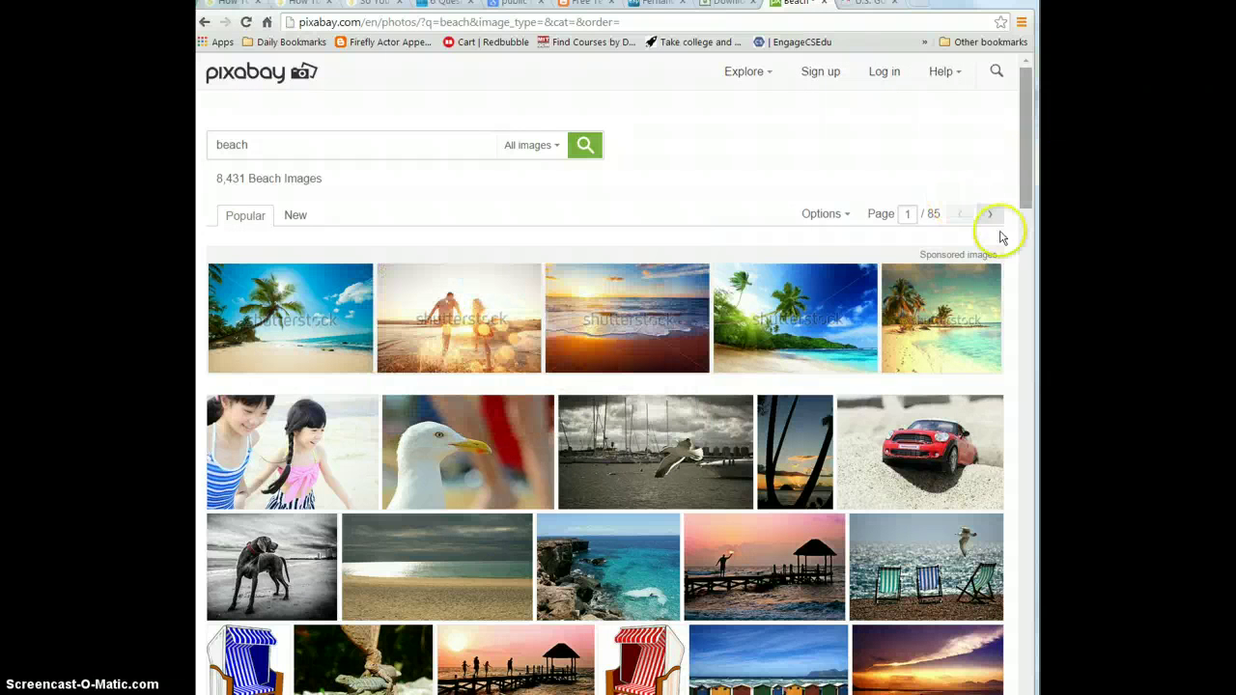
- Open the rocky blue-water coast photo from the beach results and download it at 1280 x 960
left_click(610, 571)
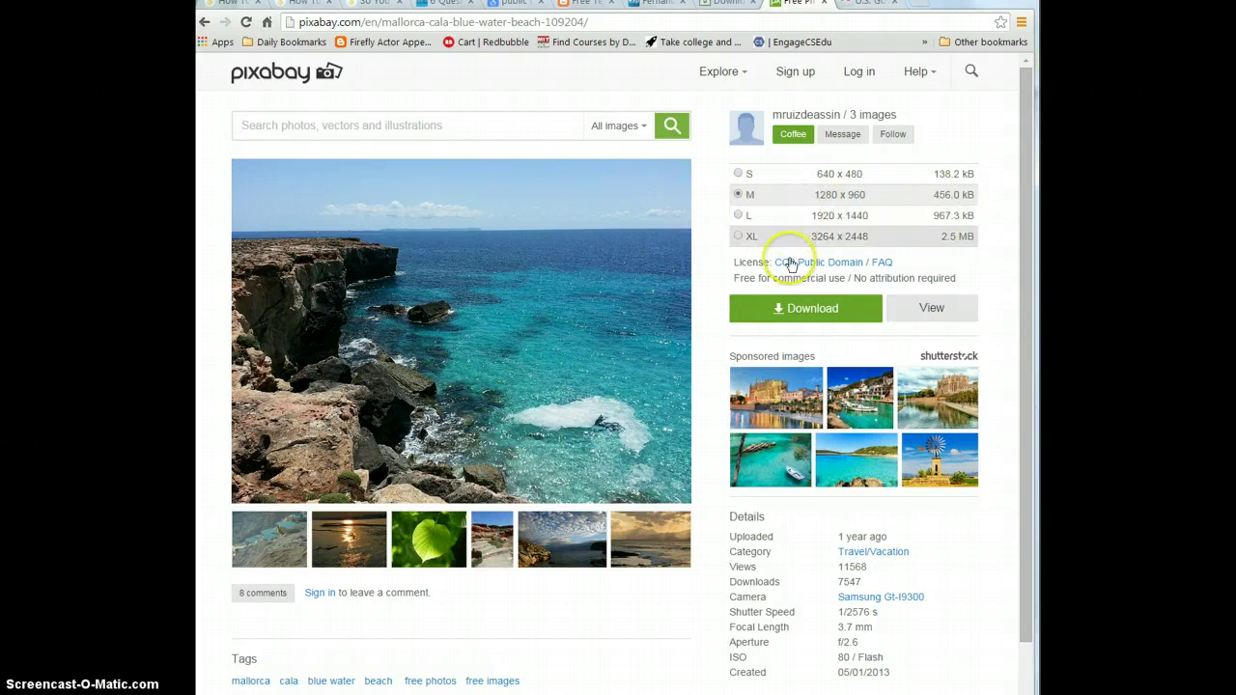
left_click(788, 311)
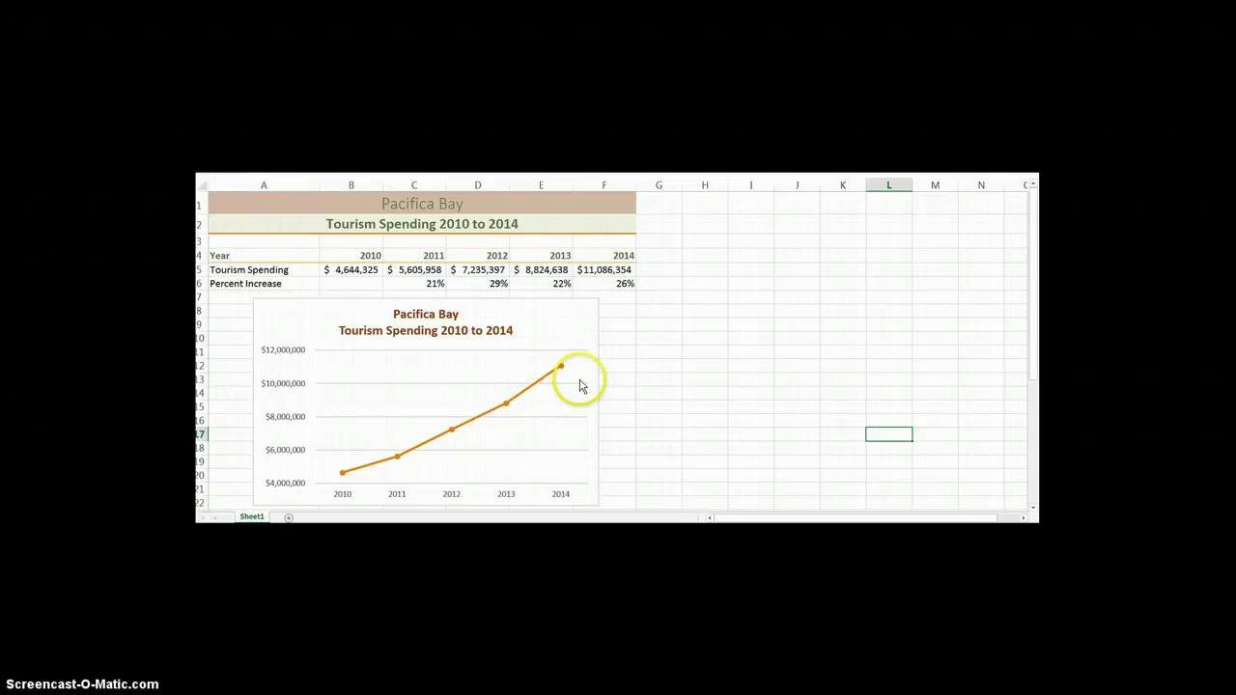
- Switch to the Excel workbook and open the fill and border formatting options for the line chart's chart area
left_click(585, 328)
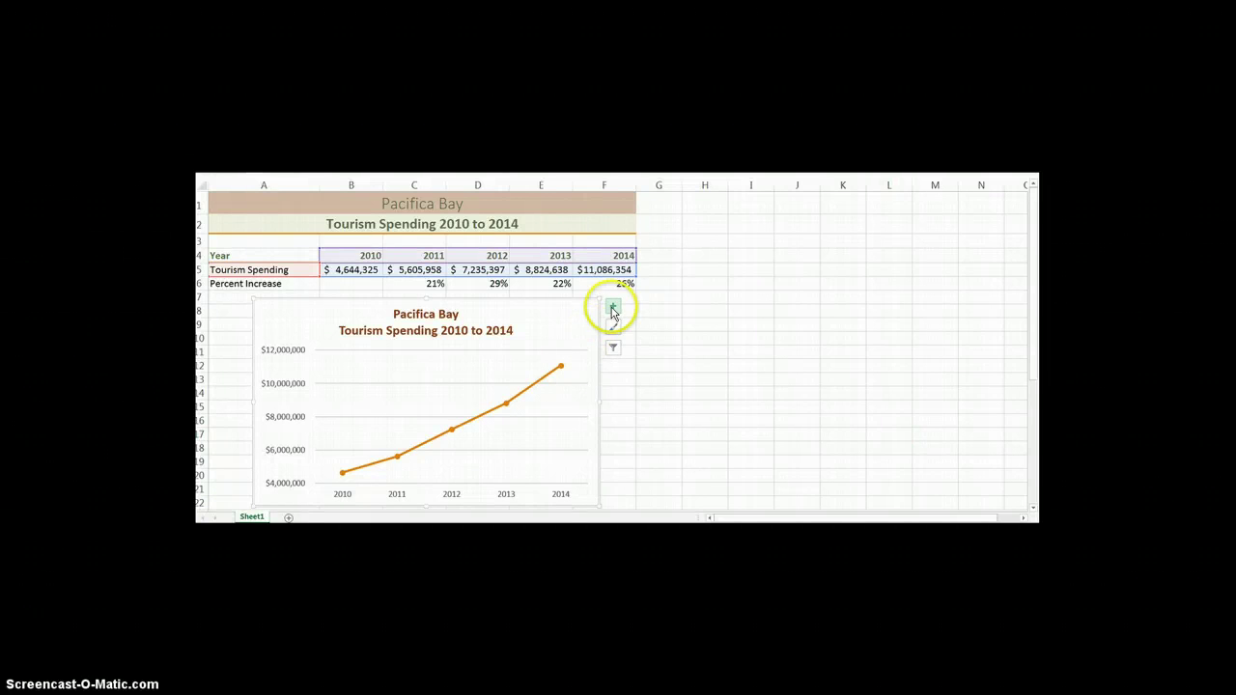
left_click(613, 309)
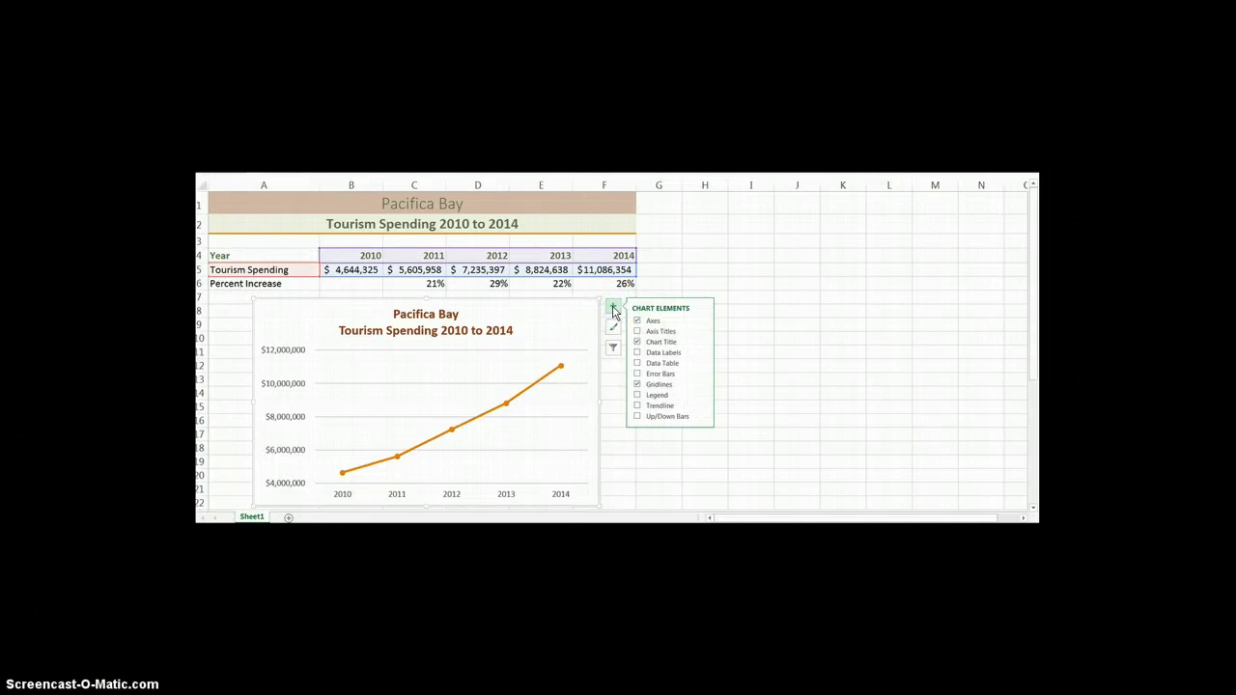
left_click(703, 320)
left_click(759, 350)
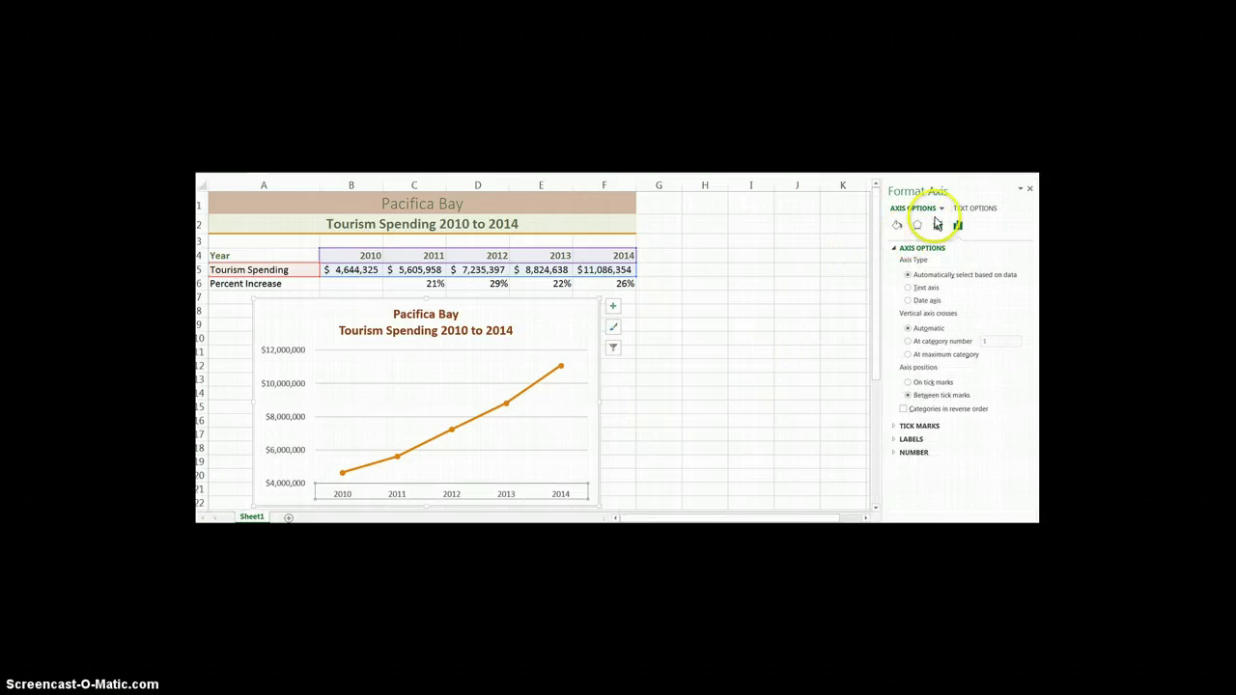
left_click(942, 210)
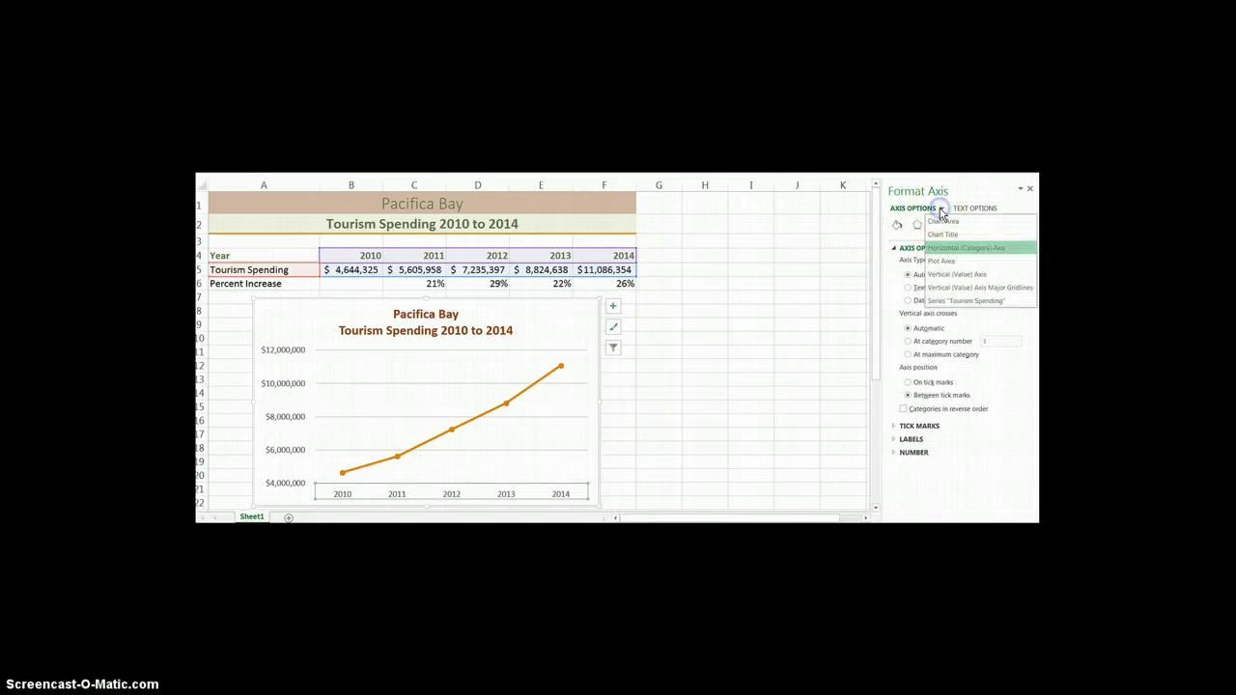
left_click(943, 224)
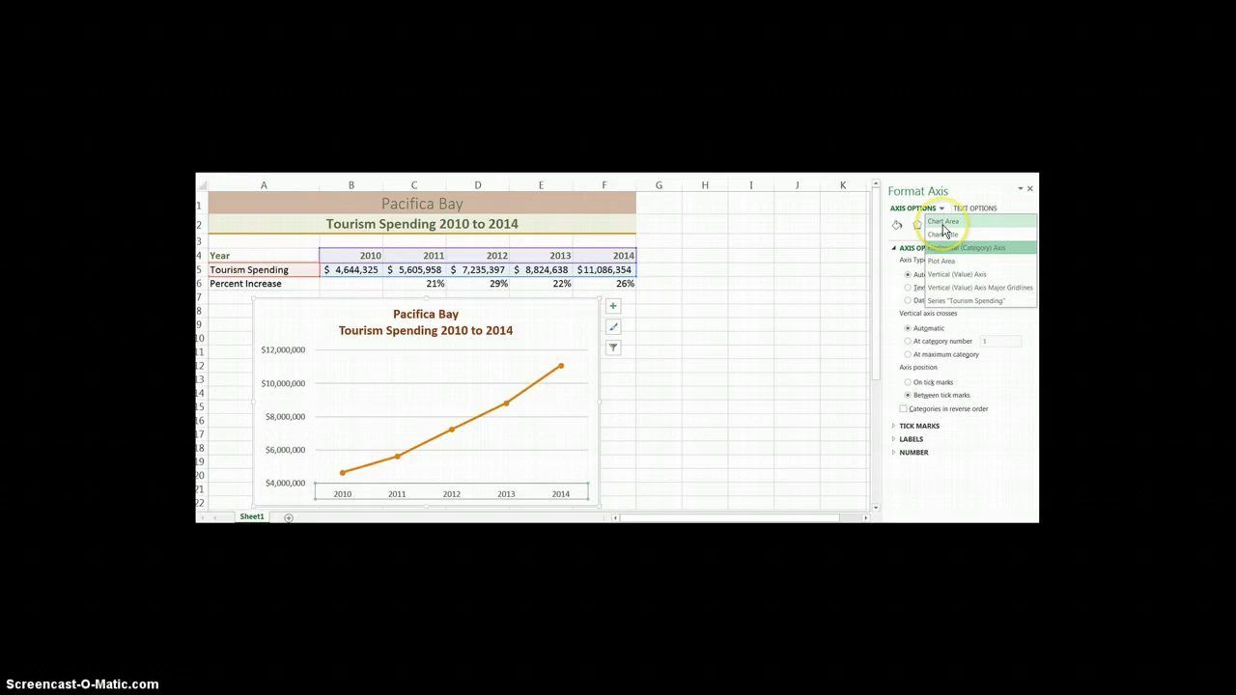
left_click(943, 223)
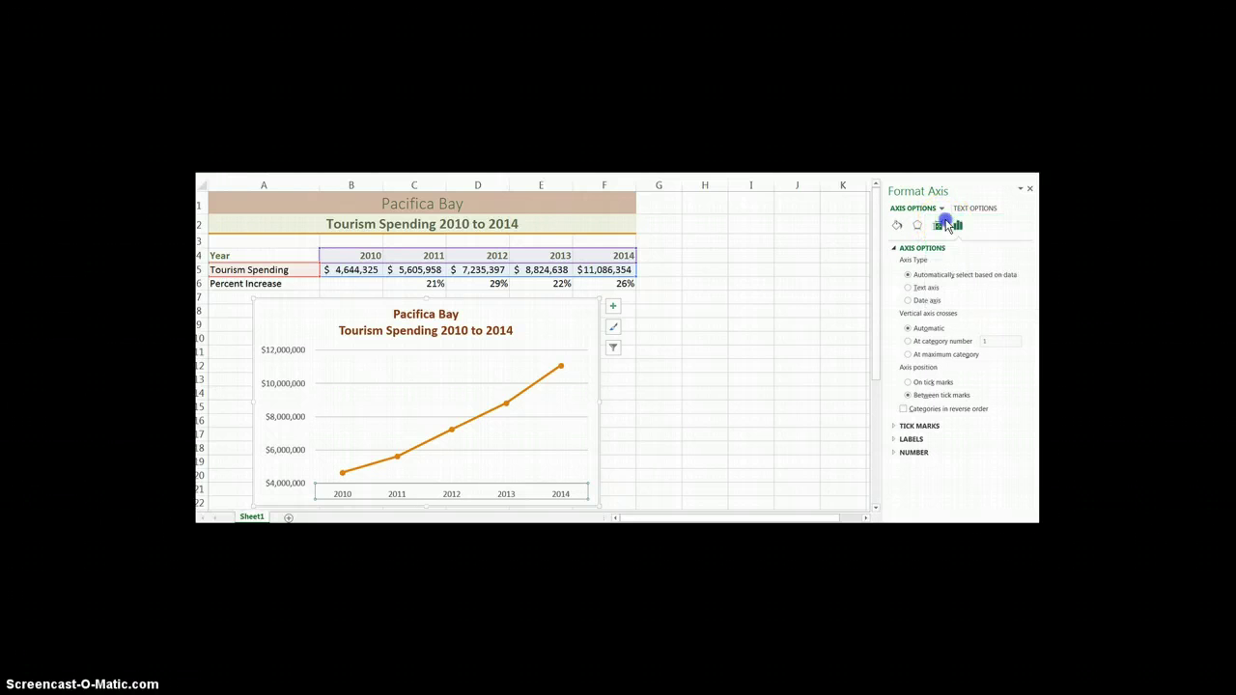
left_click(896, 227)
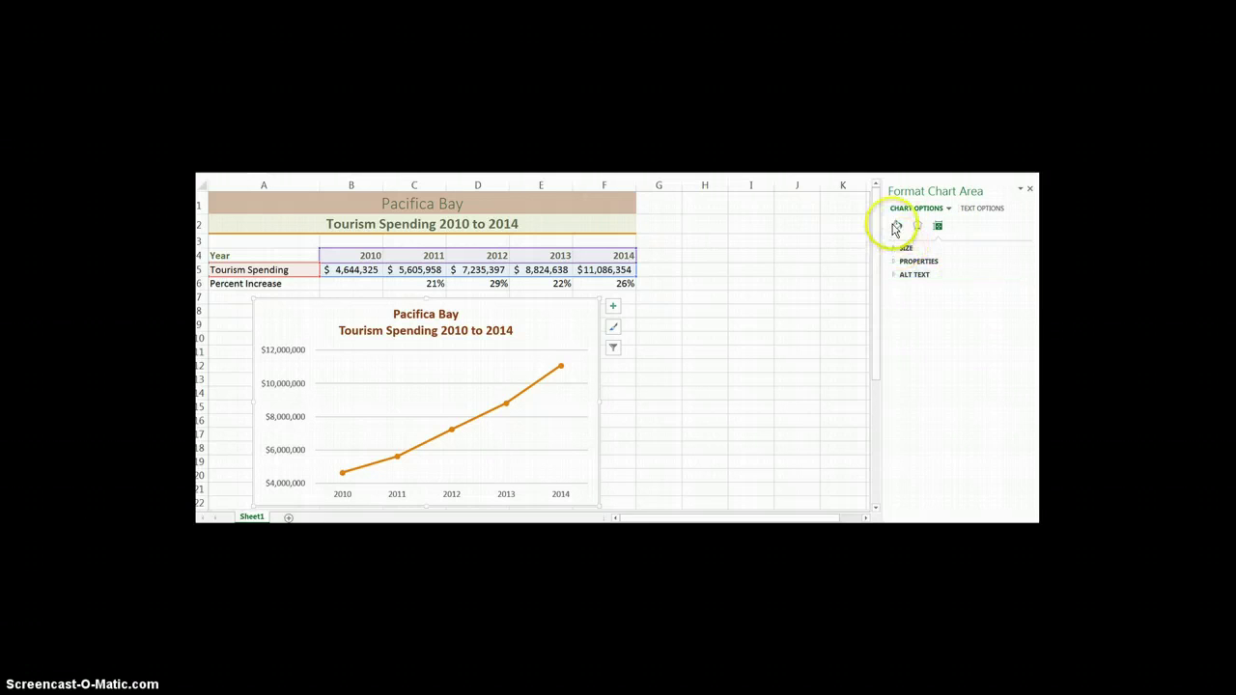
left_click(896, 227)
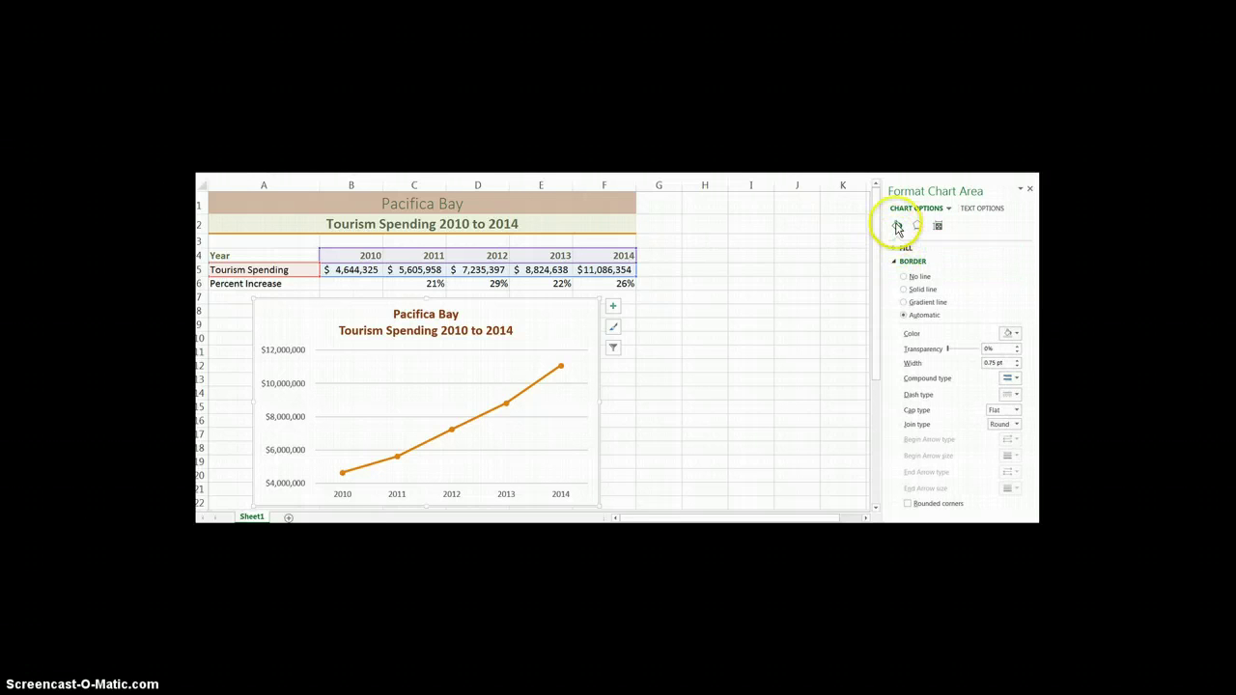
- Fill the chart area with the mallorca-109204 picture file from the Downloads folder
left_click(902, 248)
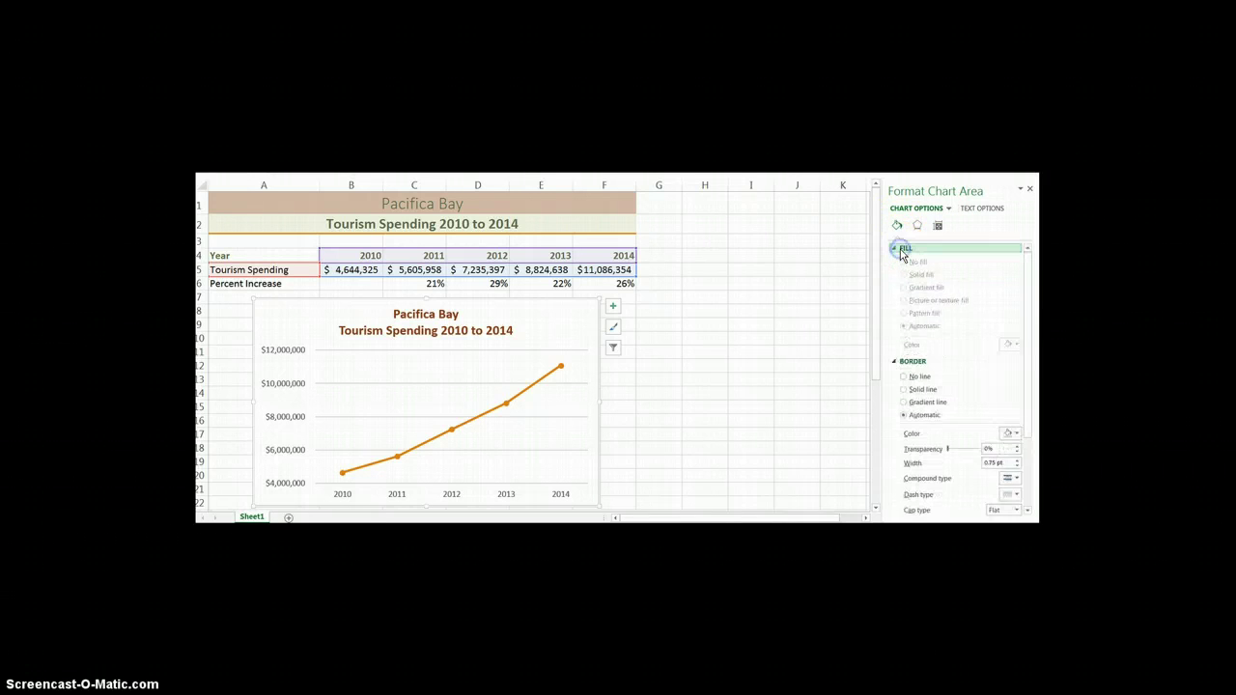
left_click(933, 302)
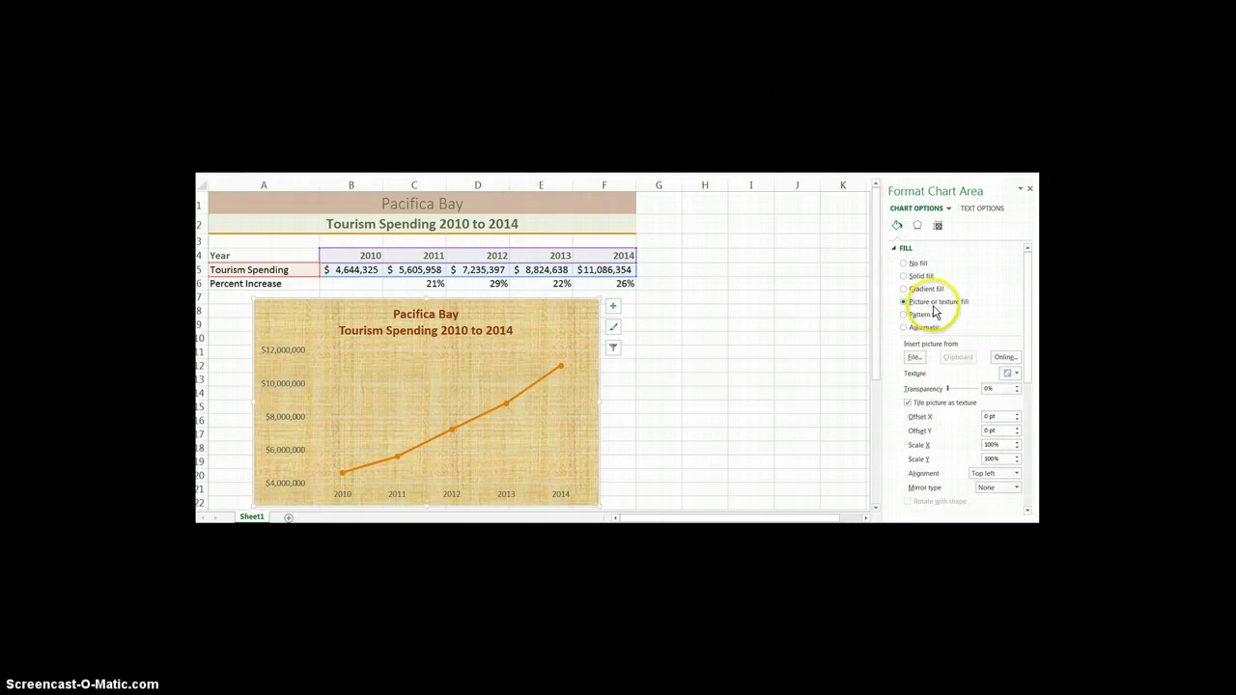
left_click(914, 357)
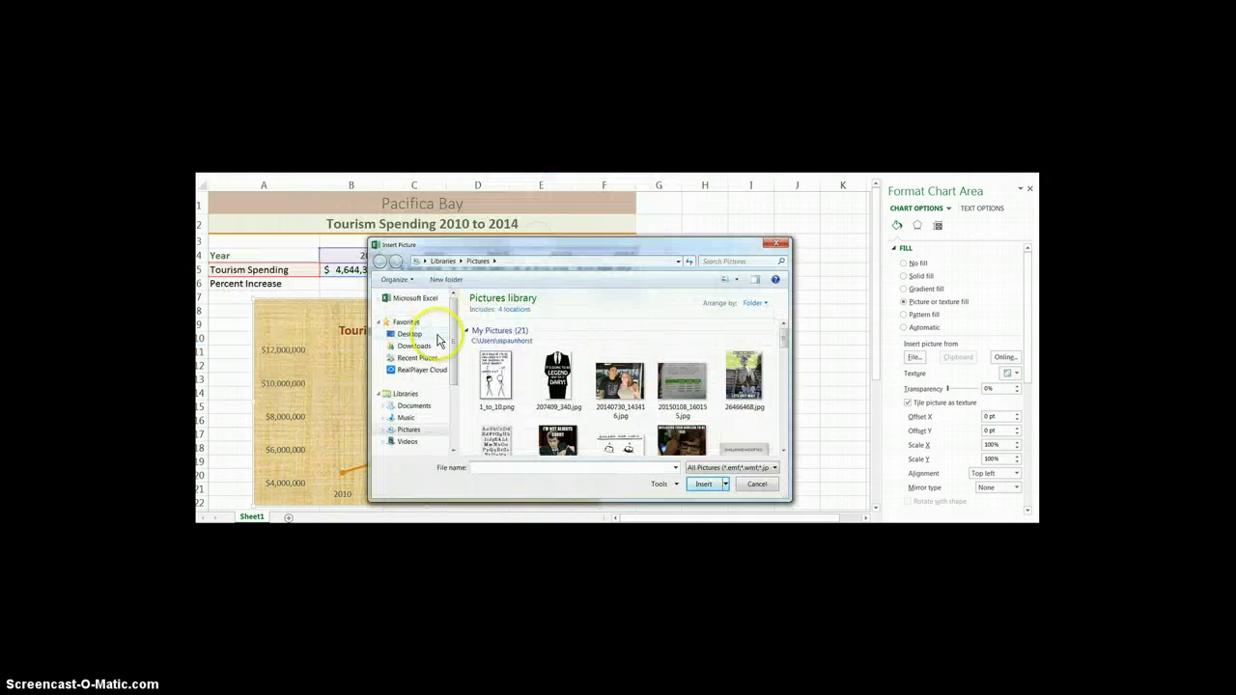
left_click(414, 346)
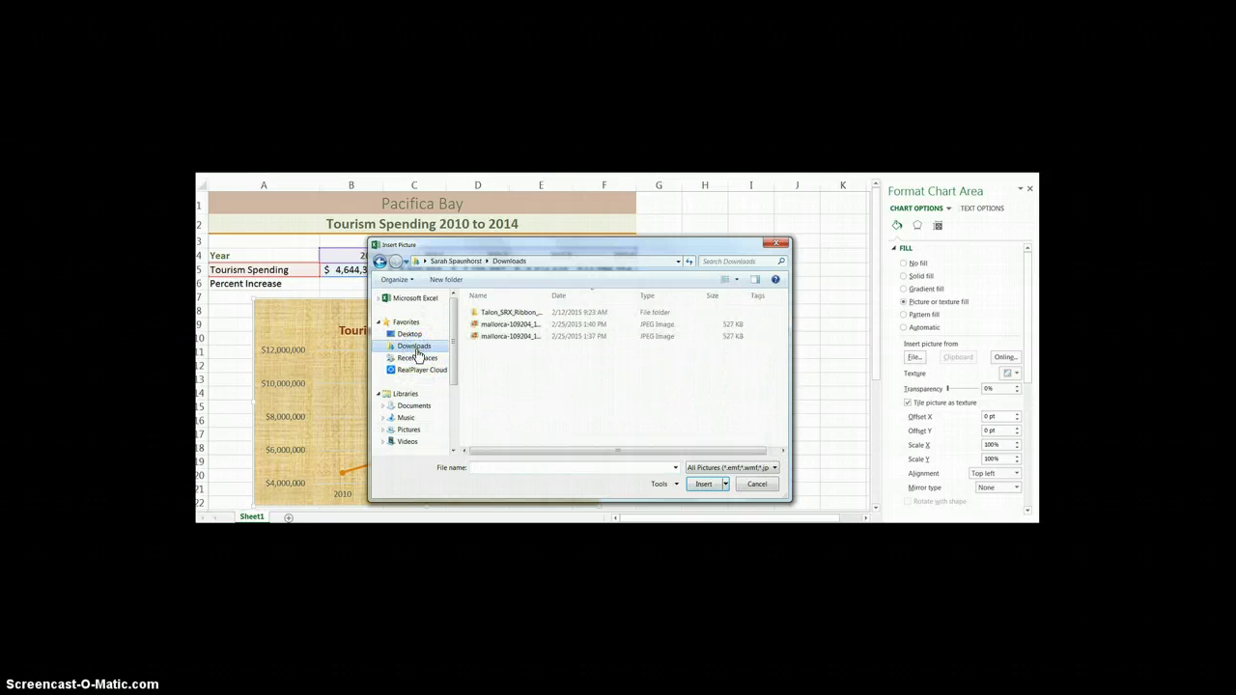
left_click(582, 300)
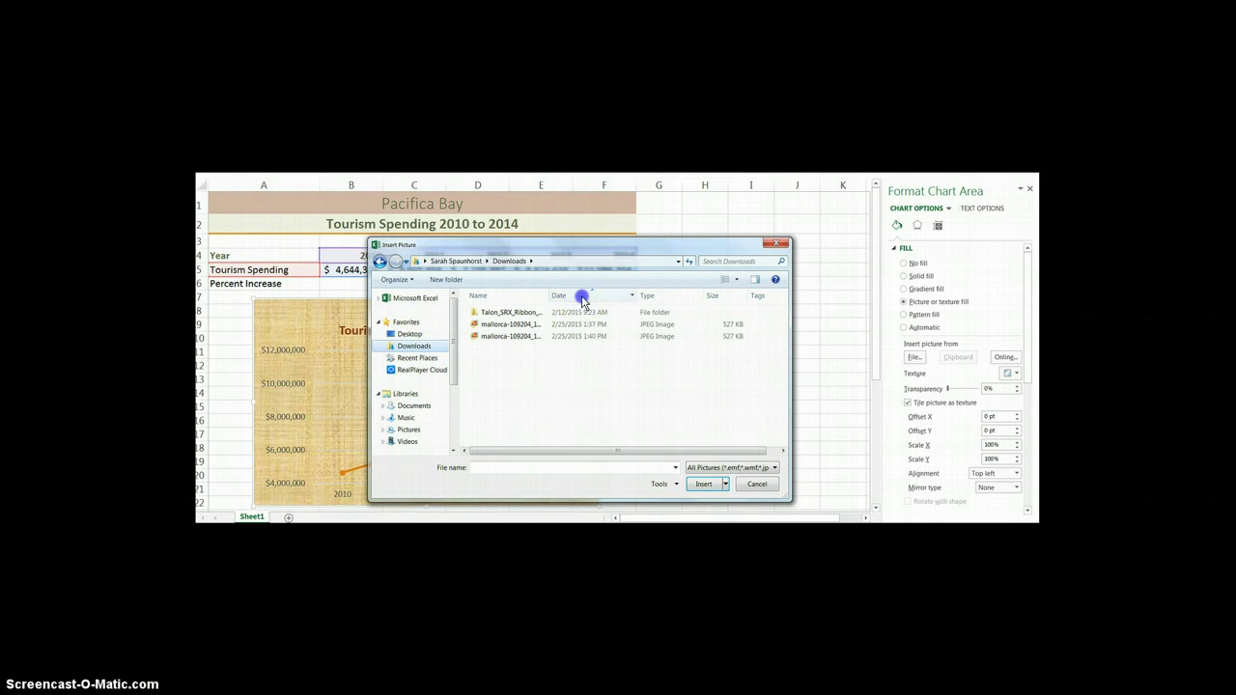
left_click(588, 298)
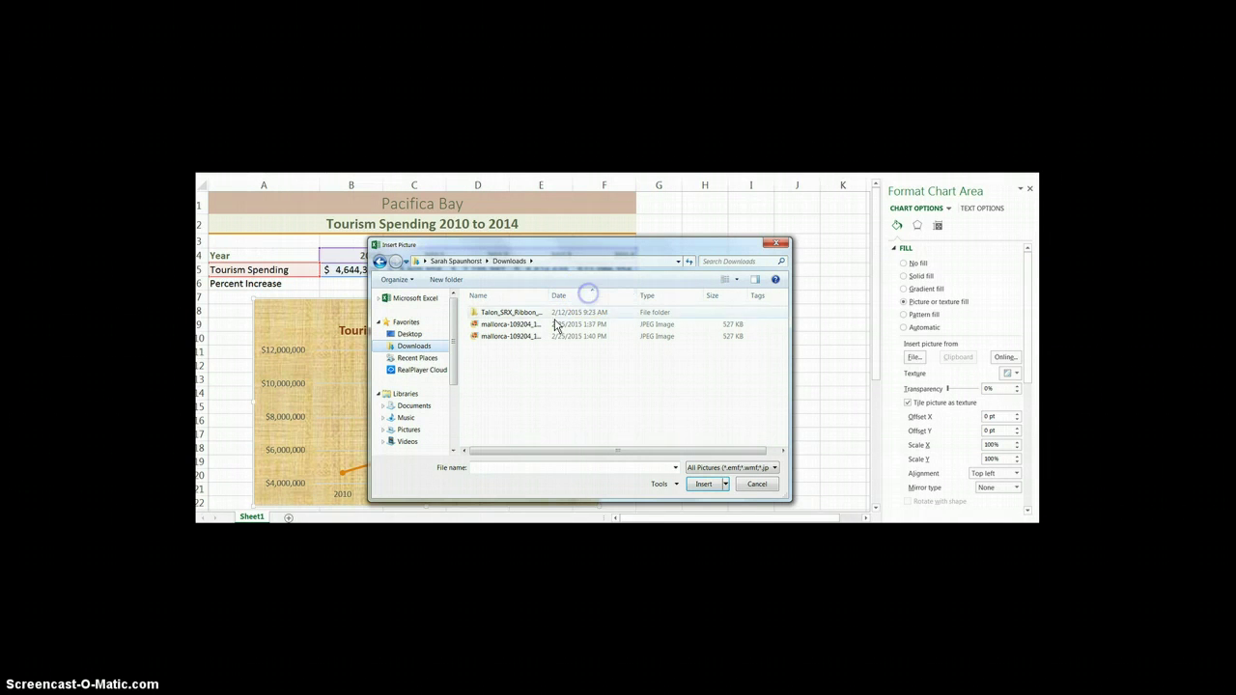
double_click(506, 329)
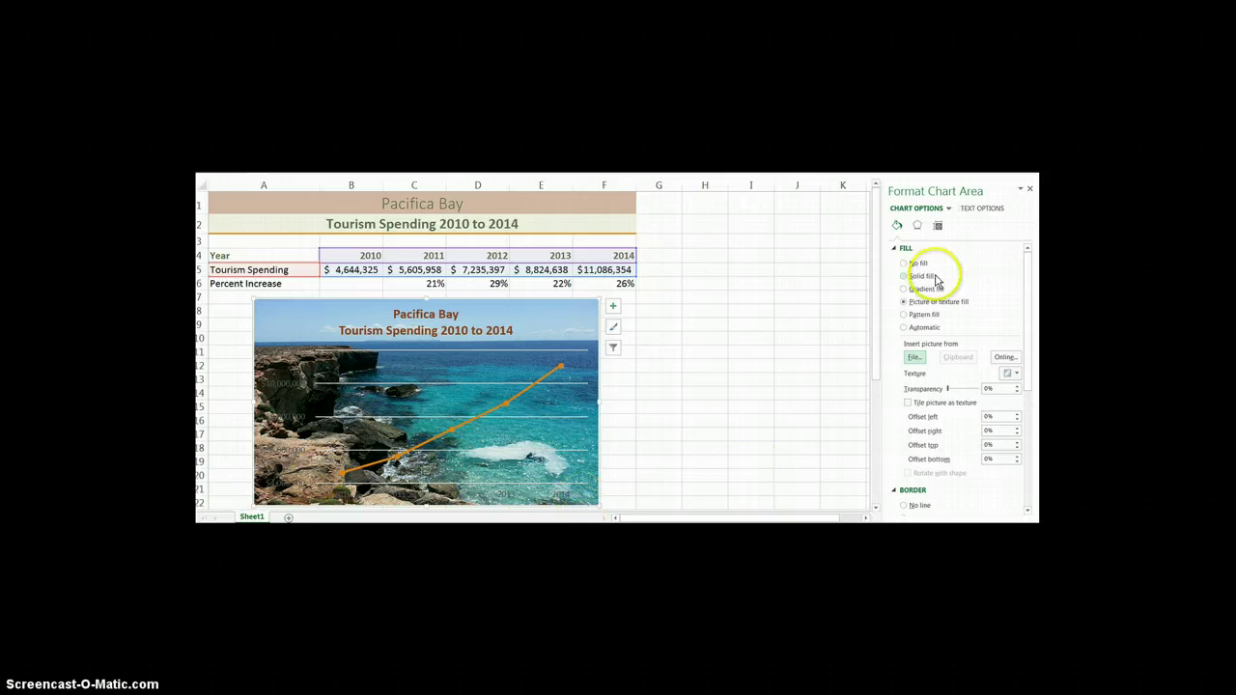
- Give the chart area a solid border line in the orange theme color
left_click(895, 250)
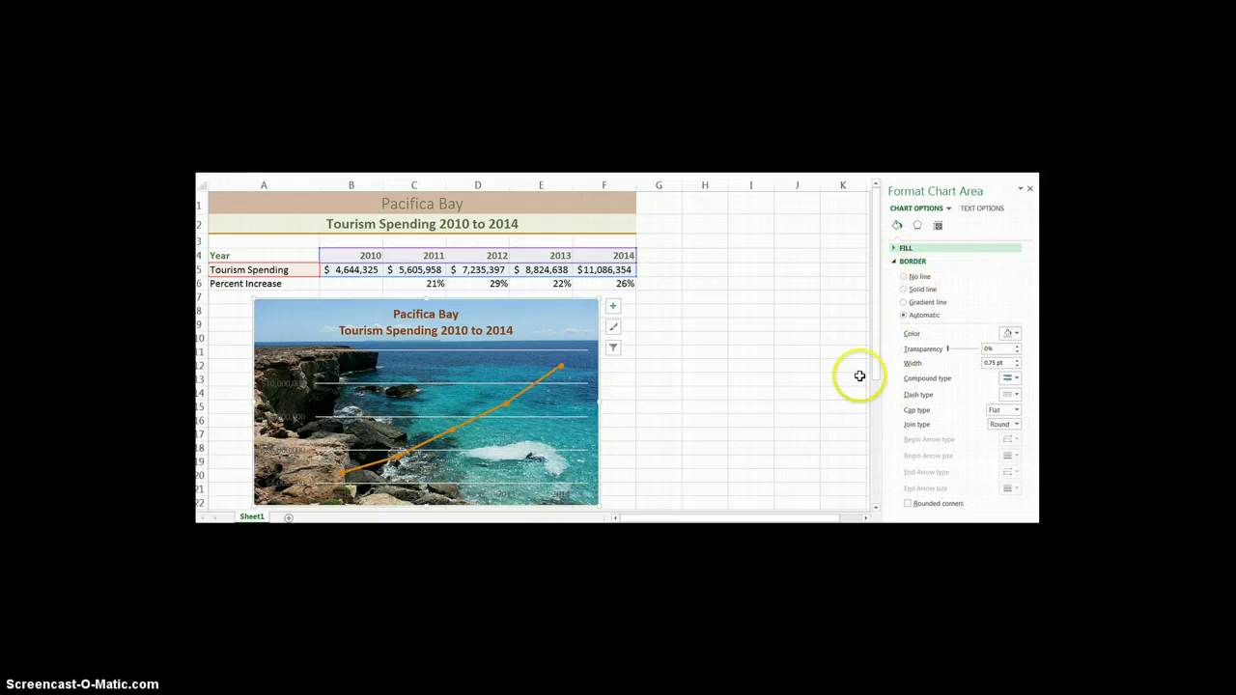
left_click(918, 290)
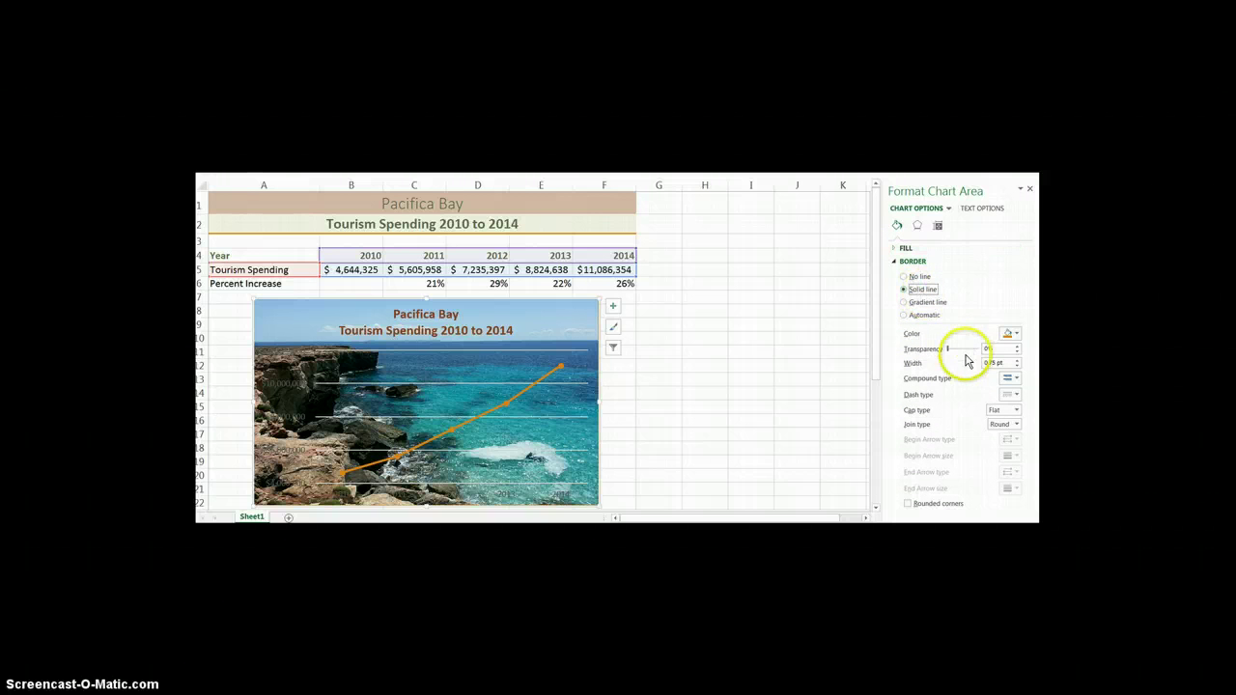
left_click(1018, 336)
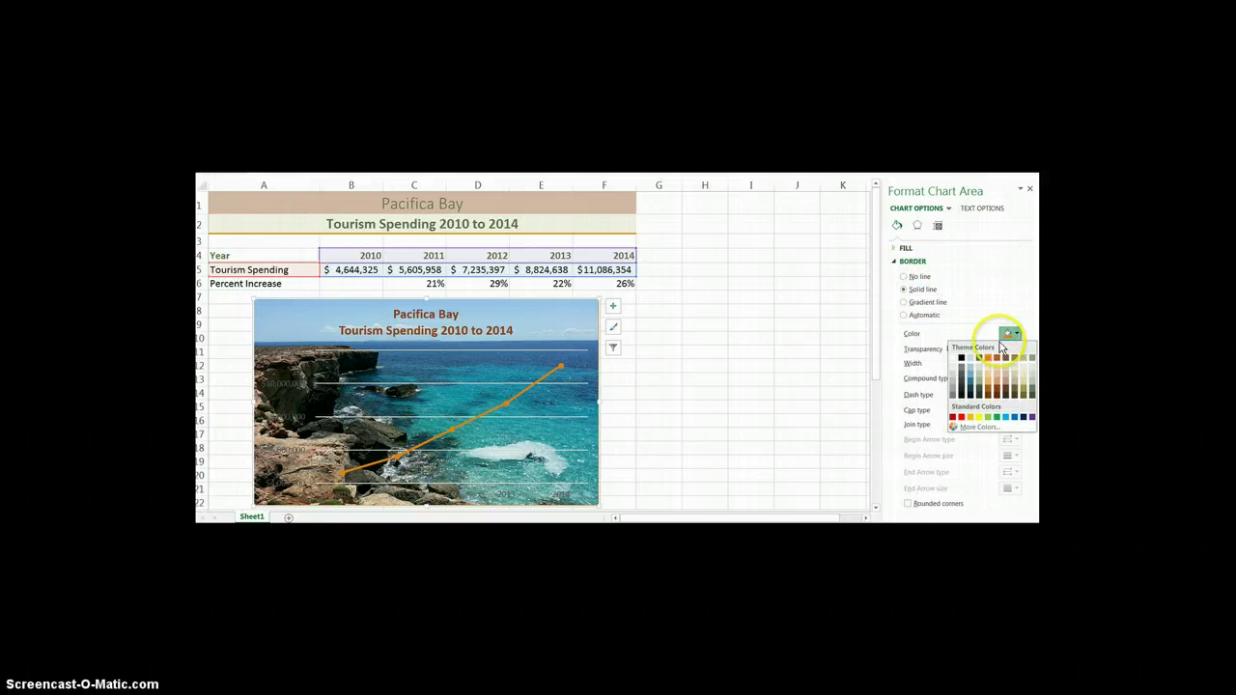
left_click(989, 359)
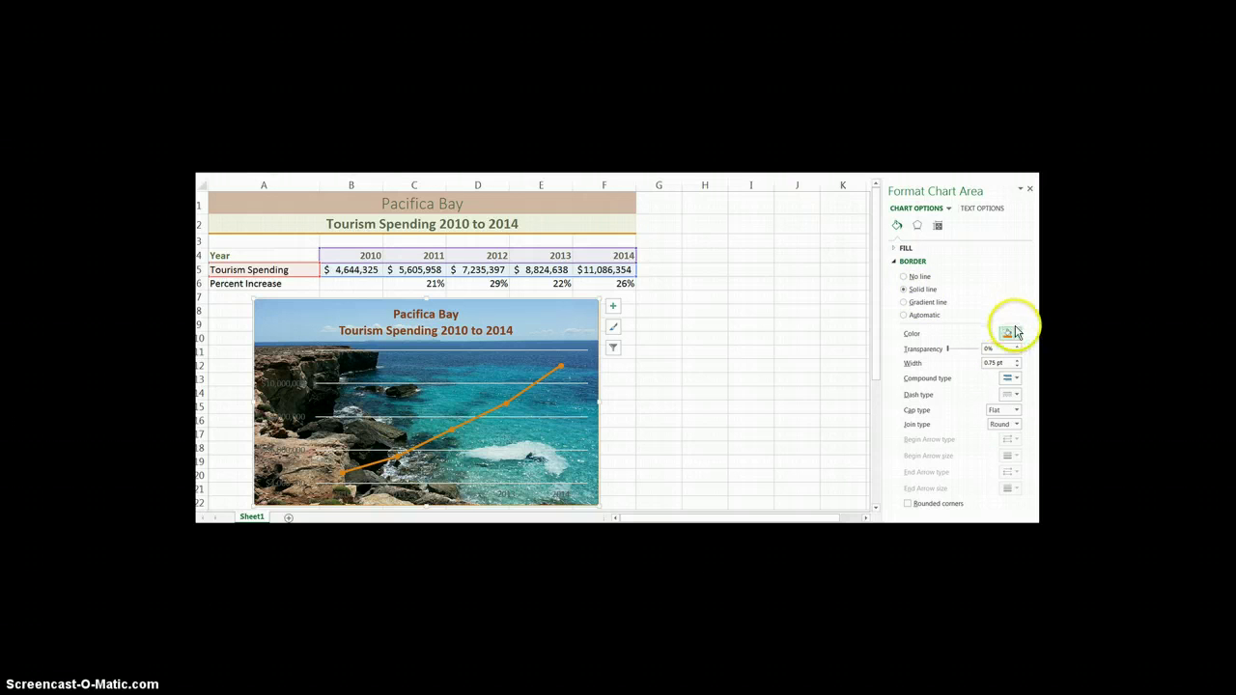
- Set the chart border's width to 5 pt with rounded corners and close the formatting options
left_click_drag(1002, 362, 957, 359)
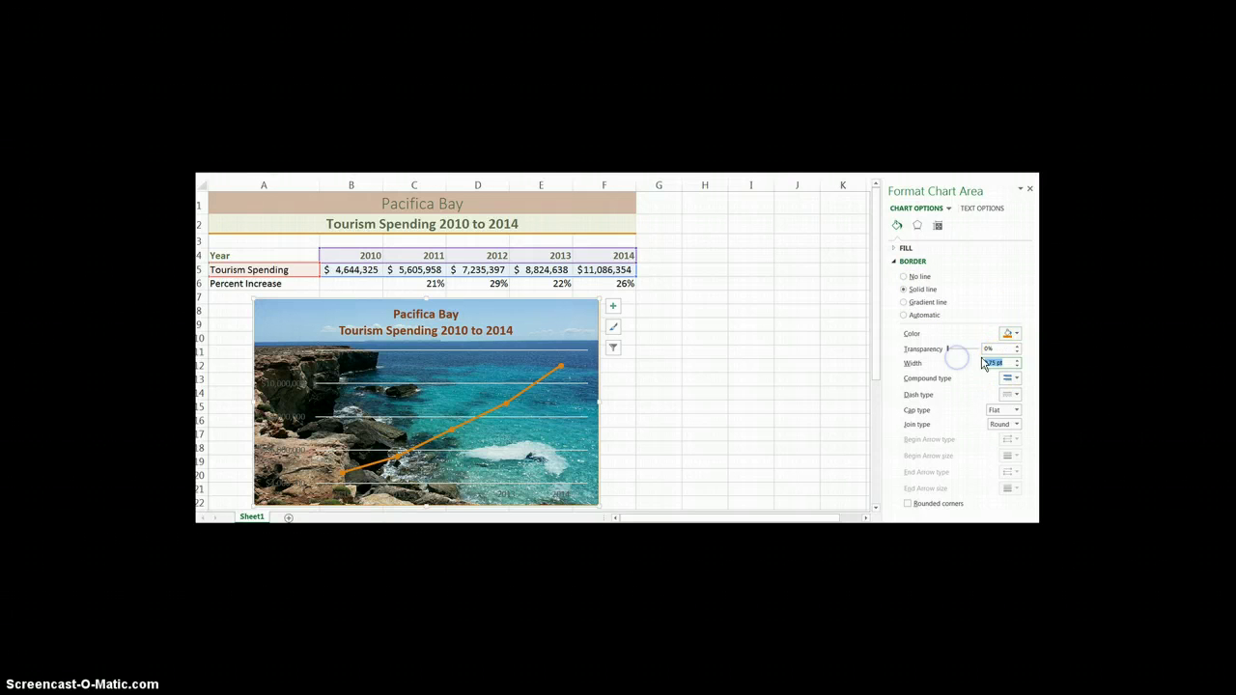
left_click(998, 364)
type("5")
key("Return")
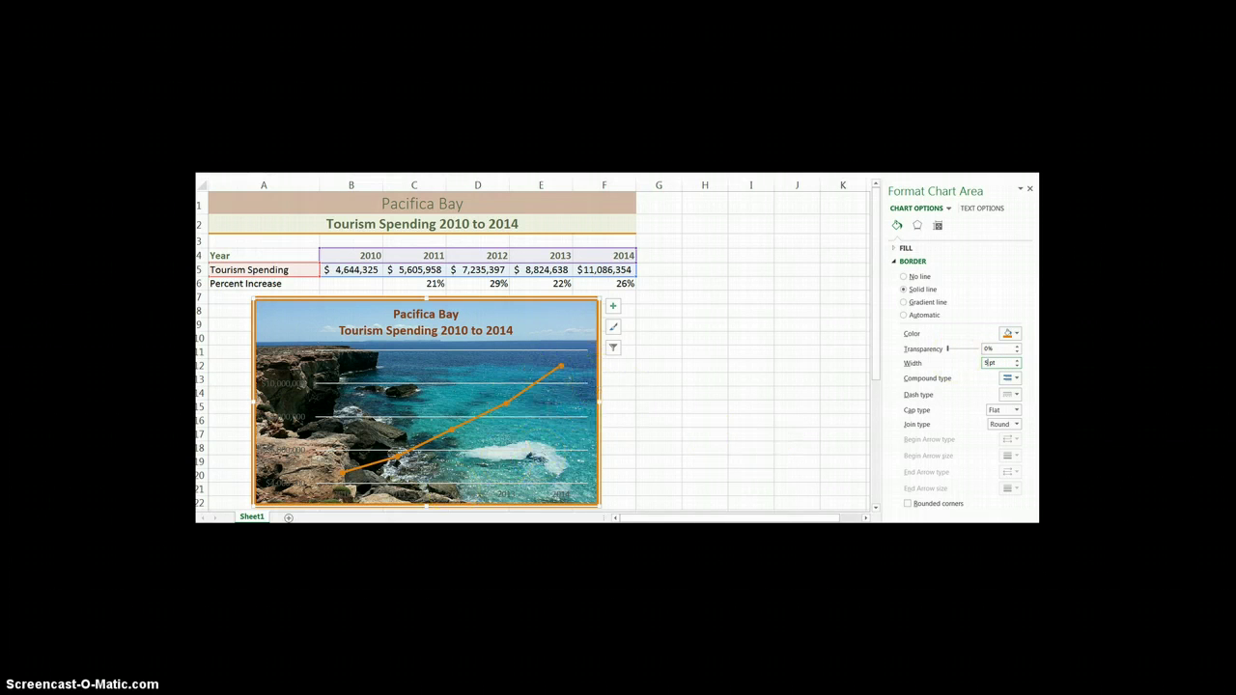
left_click(908, 504)
left_click(1029, 188)
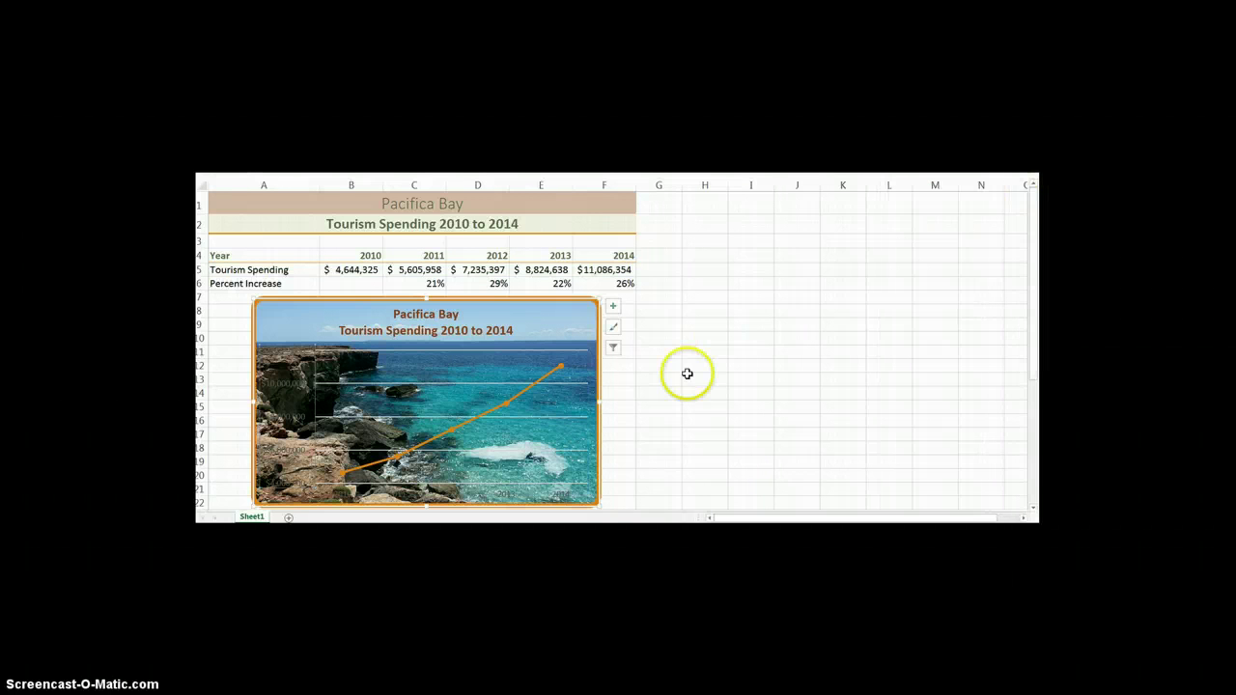
- Format the labels of the chart's vertical value axis in a white, bold font
right_click(292, 391)
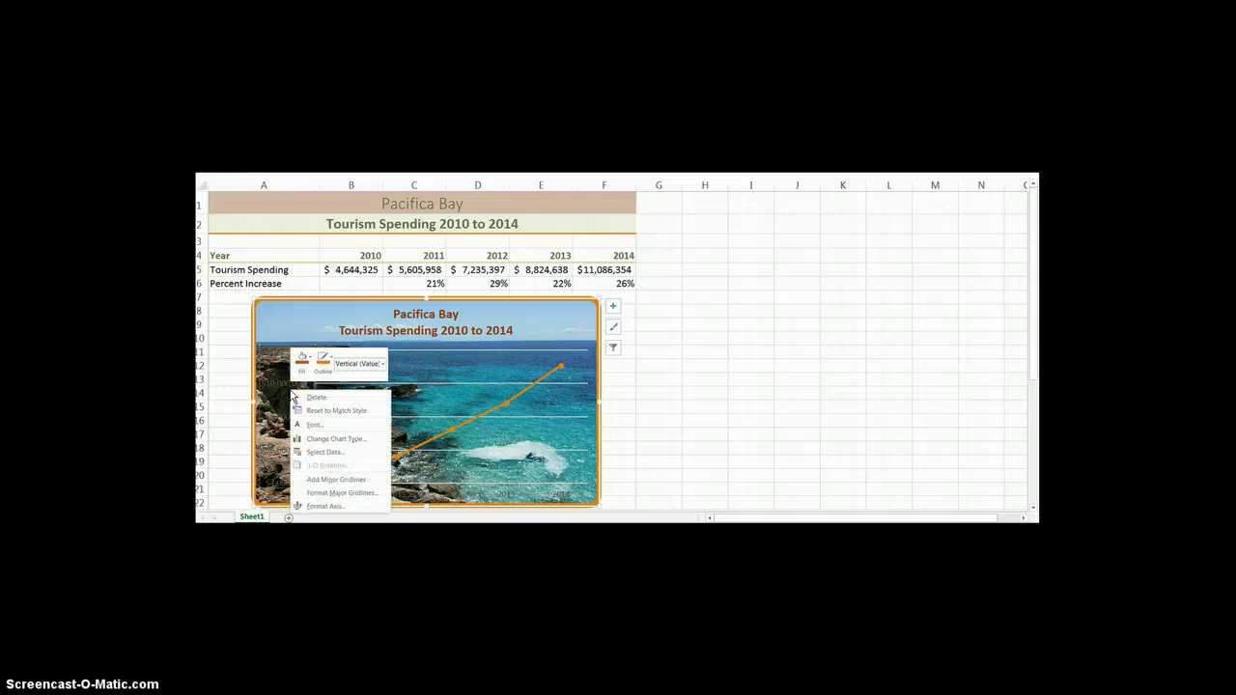
left_click(315, 424)
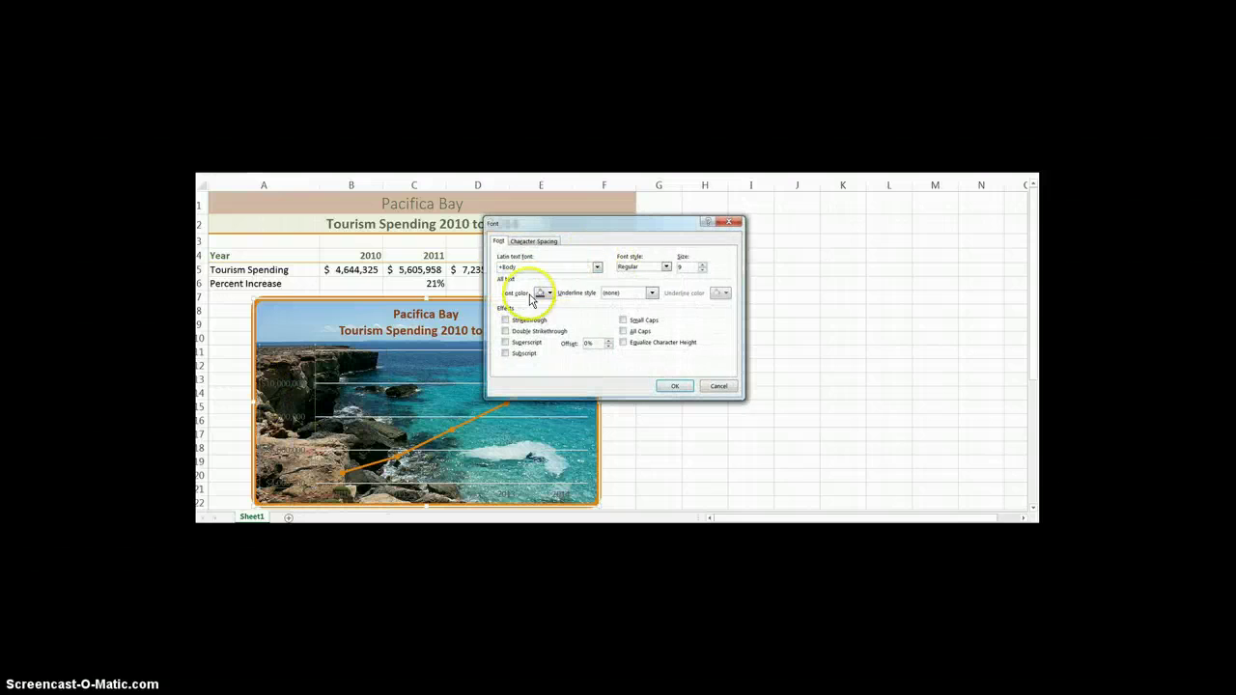
left_click(543, 292)
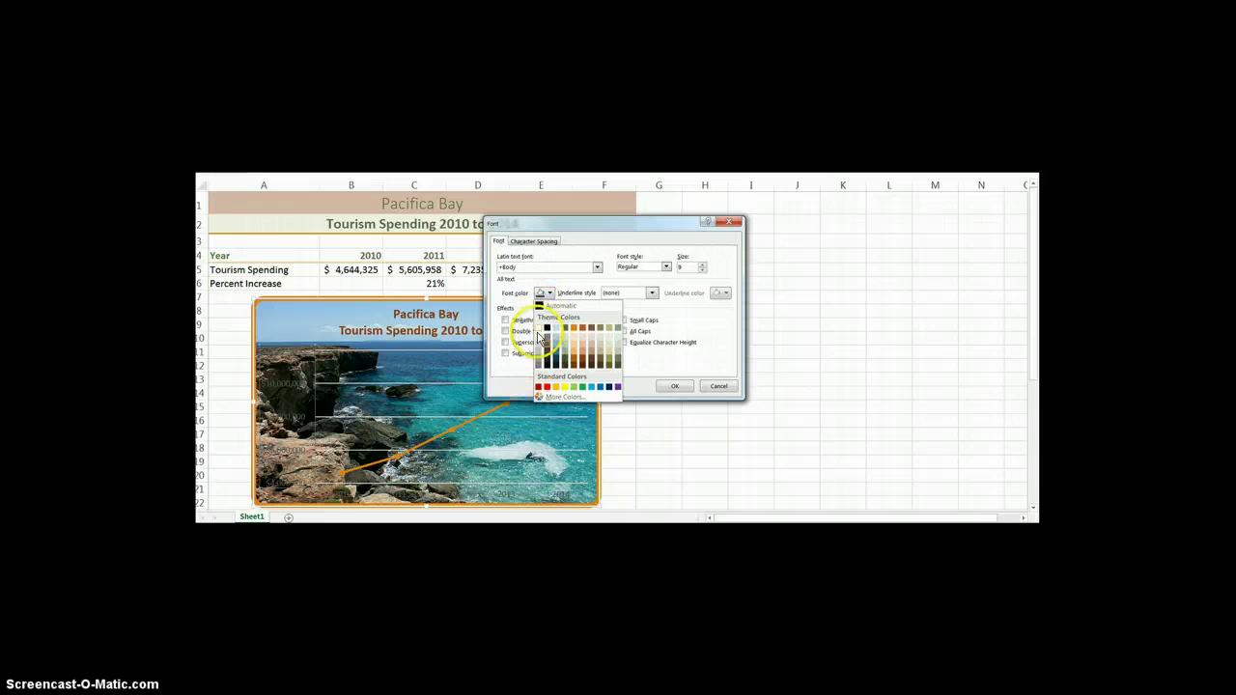
left_click(539, 334)
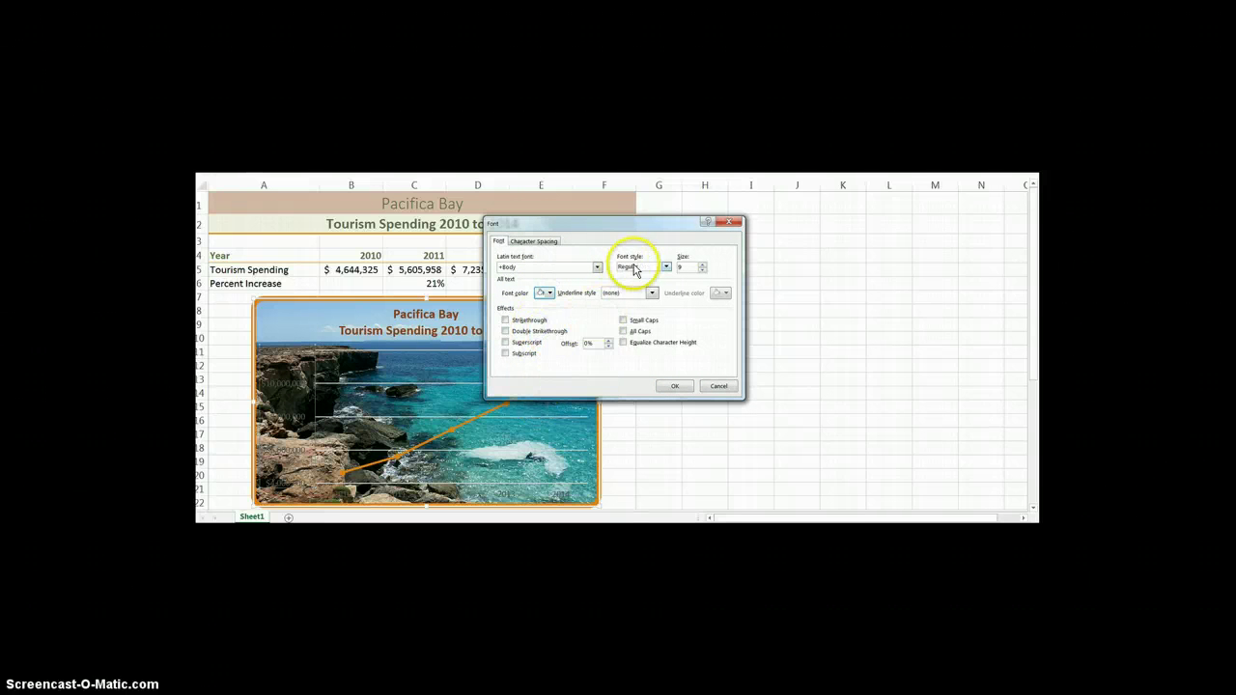
left_click(635, 270)
left_click(632, 296)
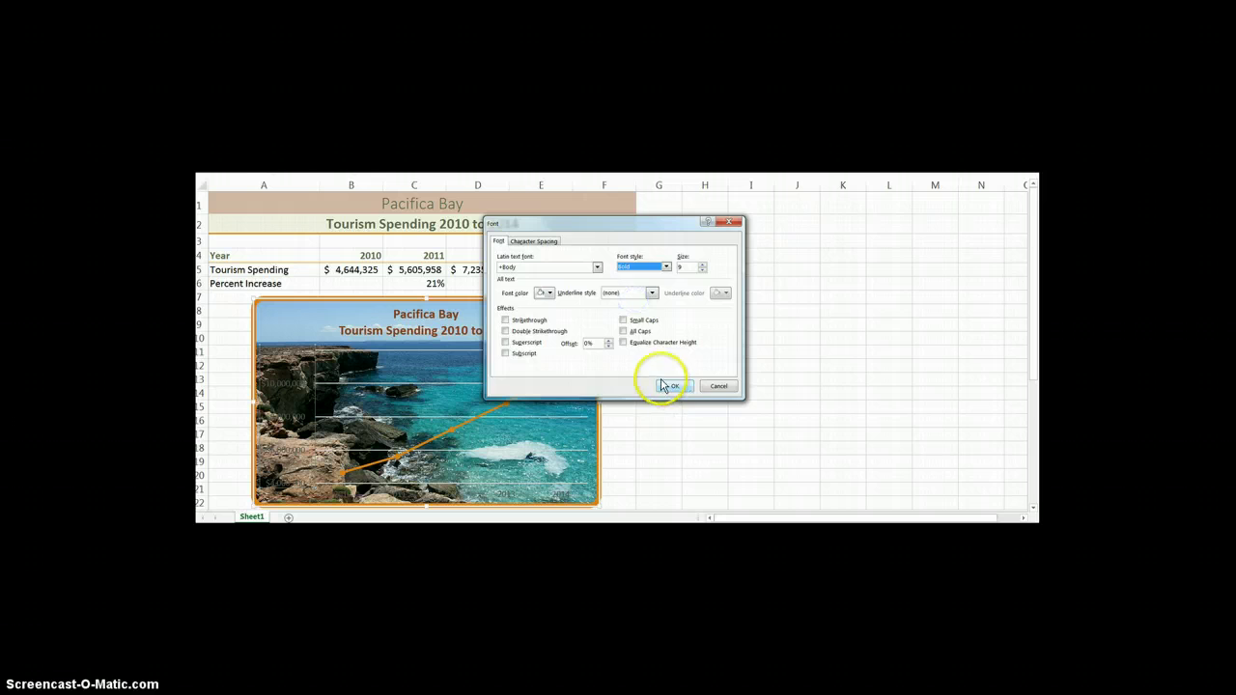
left_click(666, 387)
- Format the year labels of the chart's horizontal category axis in a white, bold font
right_click(340, 495)
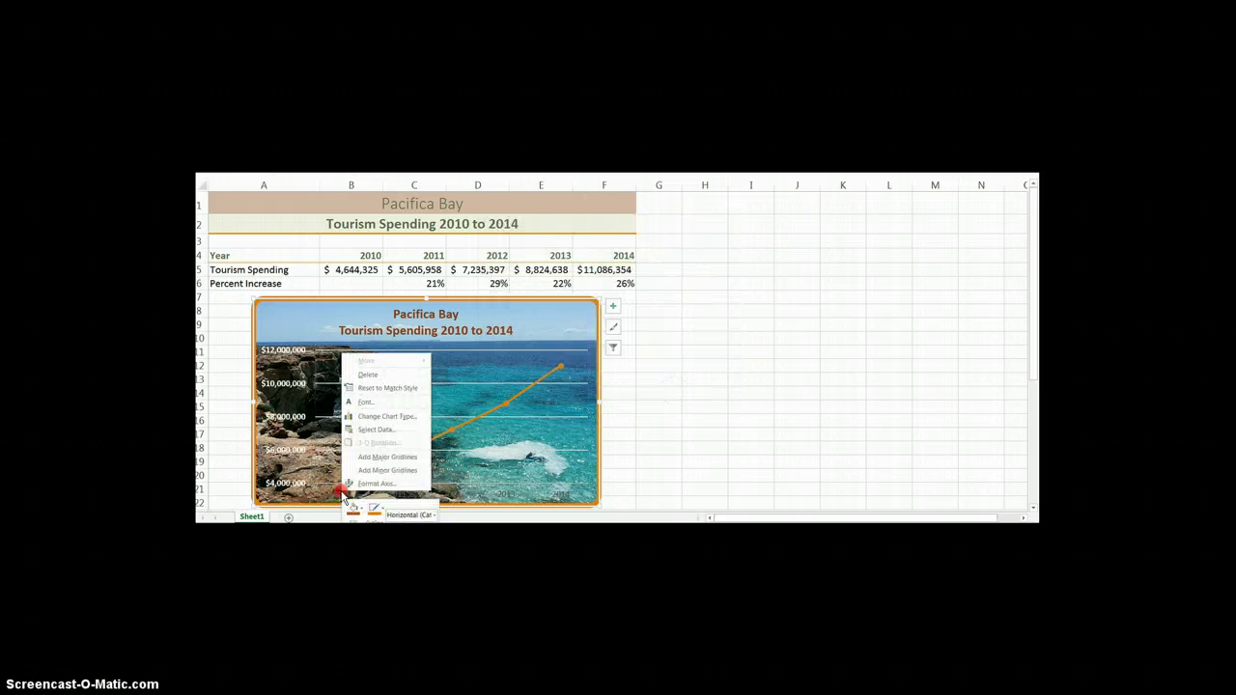
left_click(367, 401)
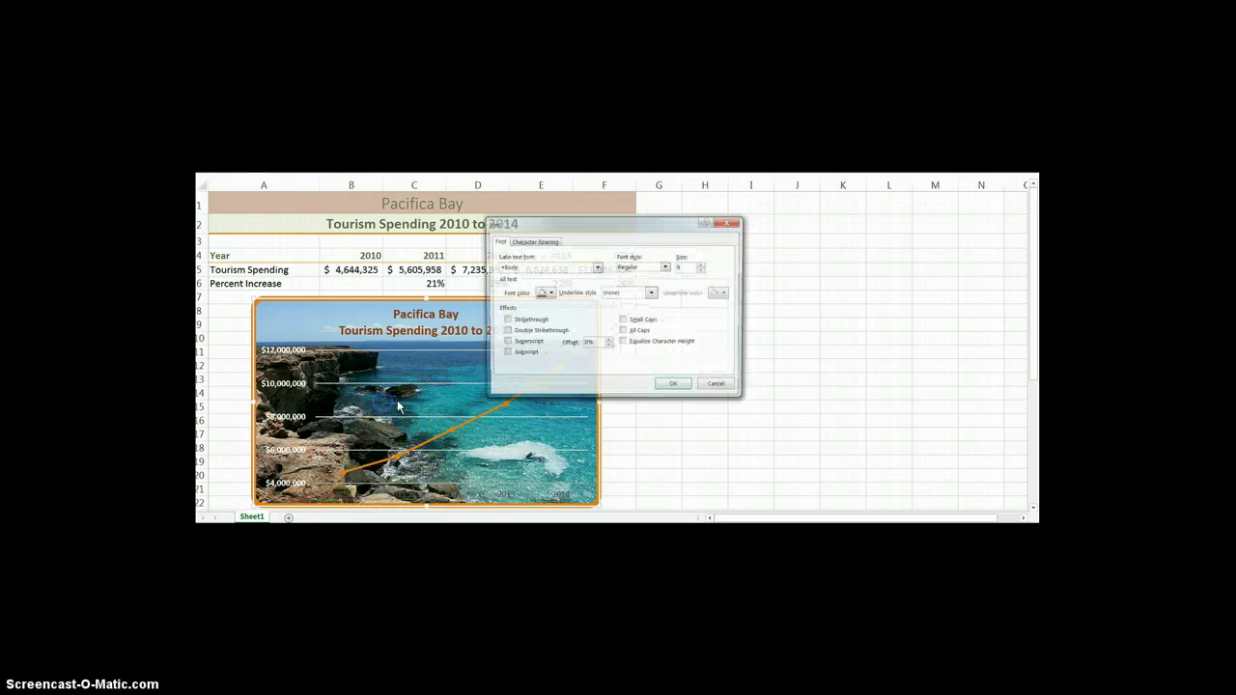
left_click(548, 293)
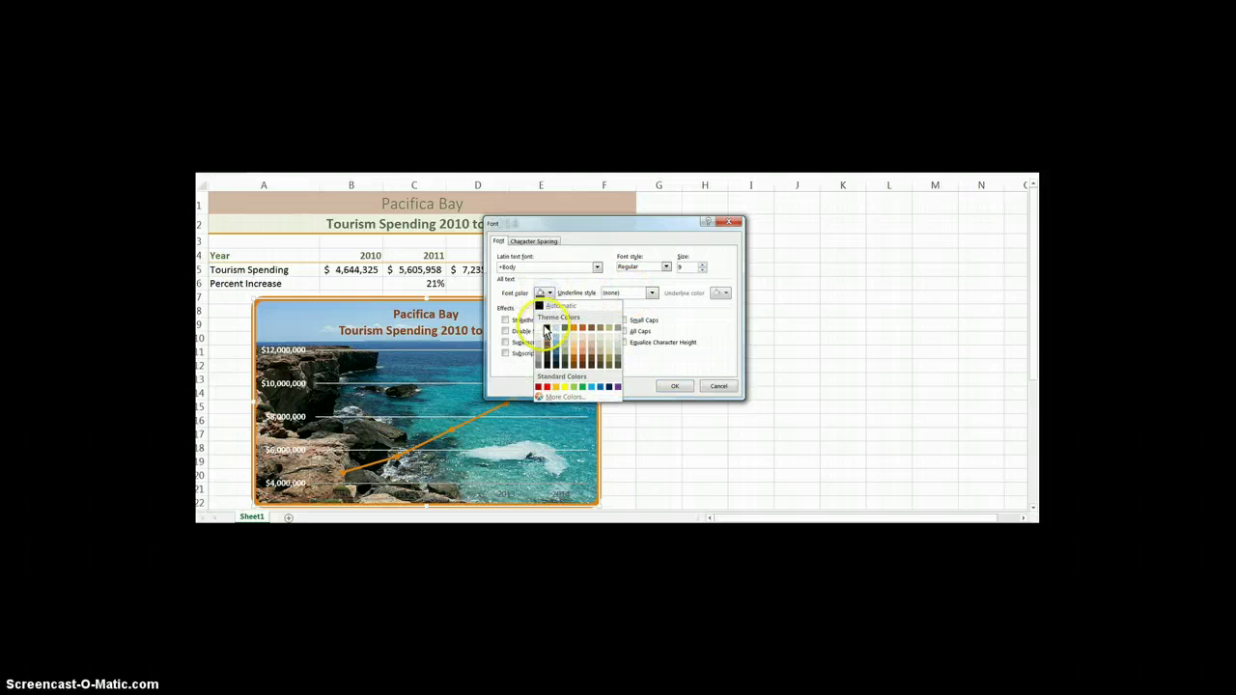
left_click(540, 331)
left_click(665, 265)
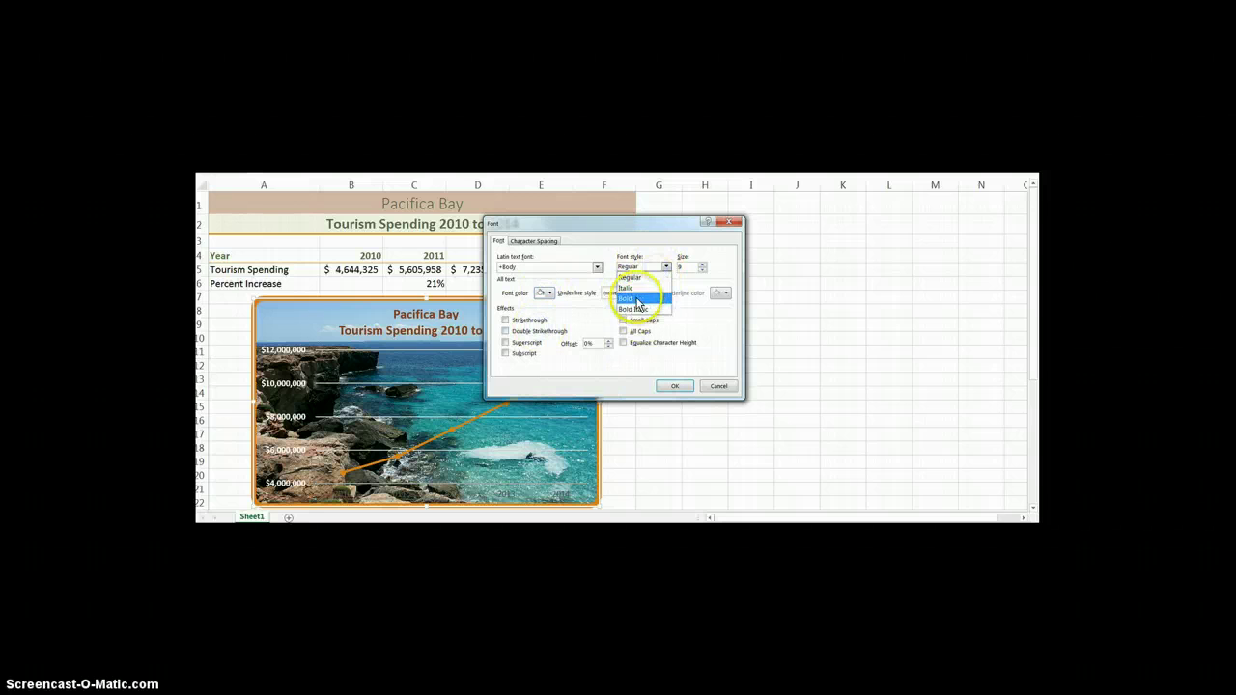
left_click(635, 298)
left_click(675, 386)
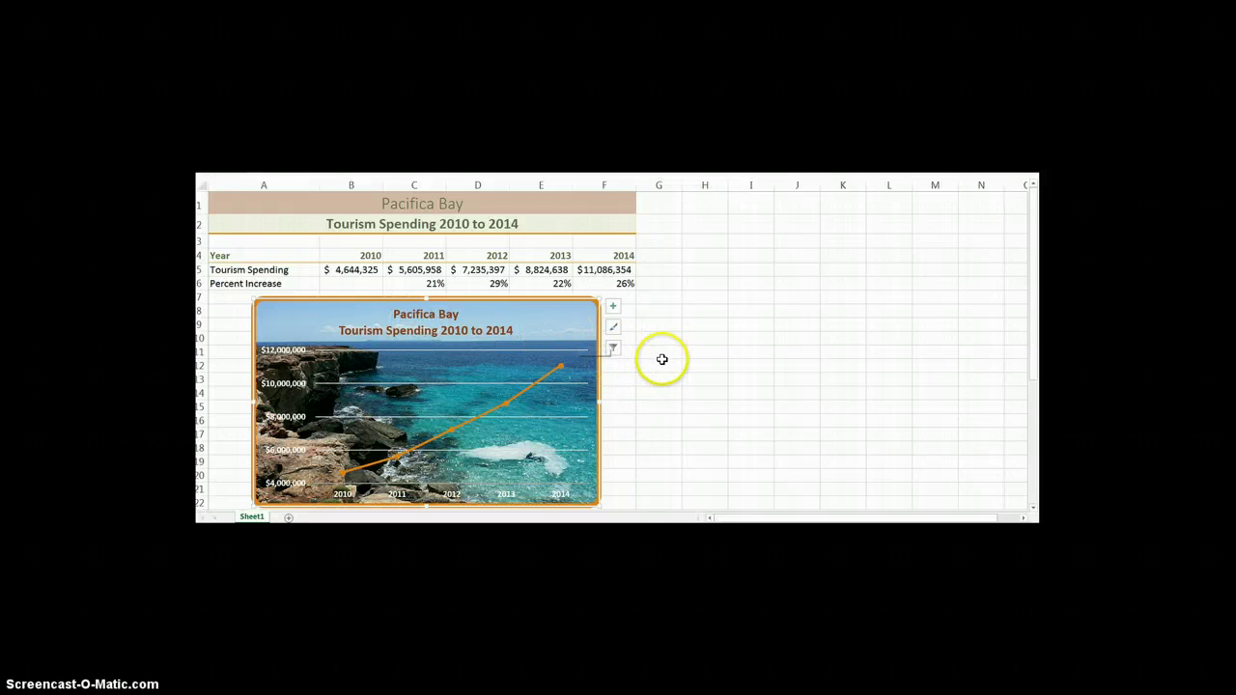
- Open the formatting options for the chart's major gridlines and give the gridlines a solid line
left_click(613, 307)
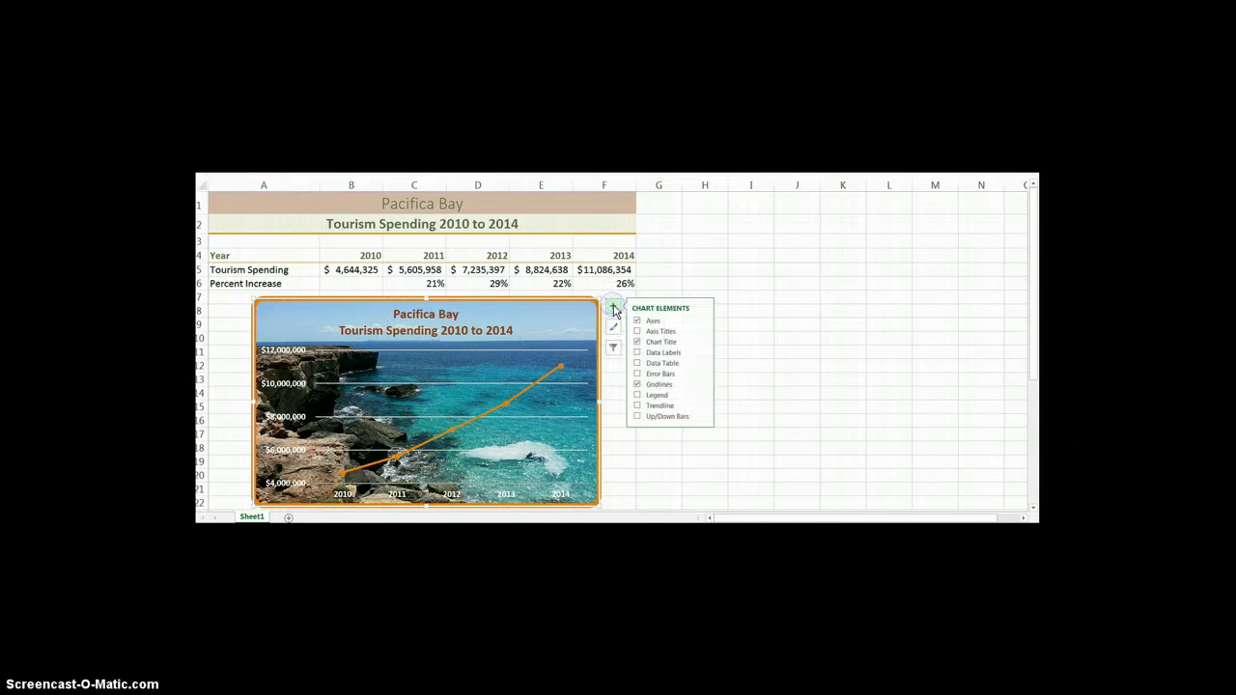
left_click(704, 386)
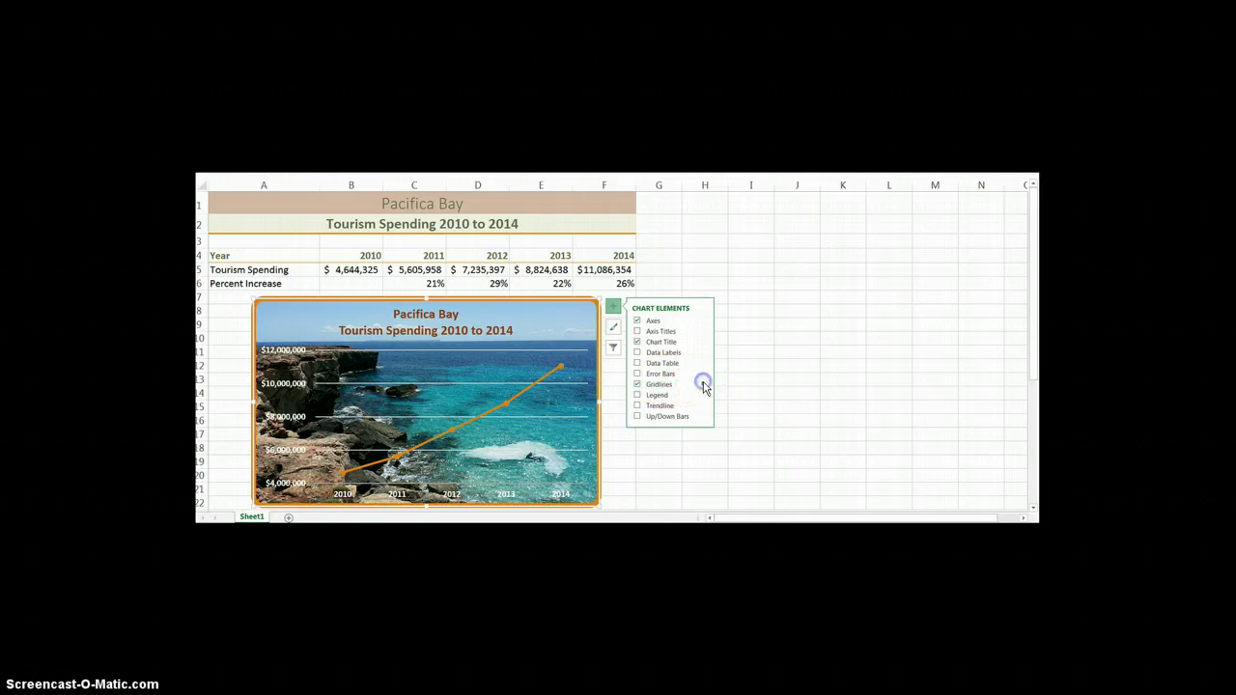
left_click(752, 435)
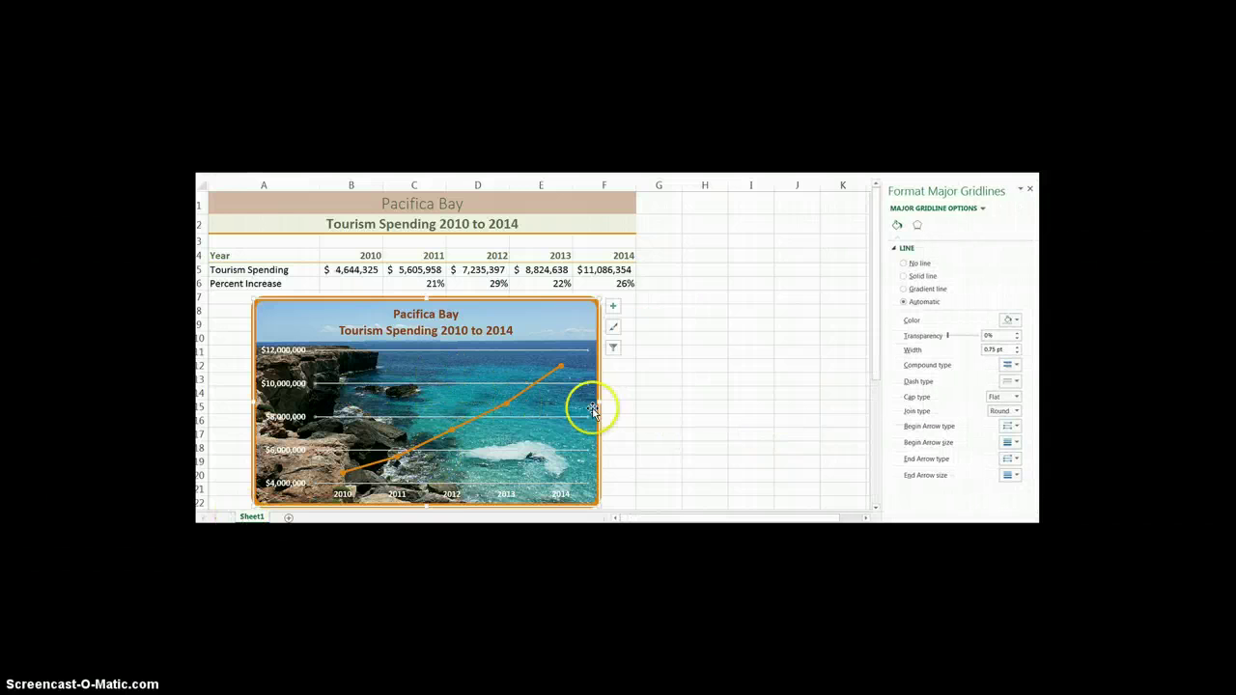
left_click(912, 265)
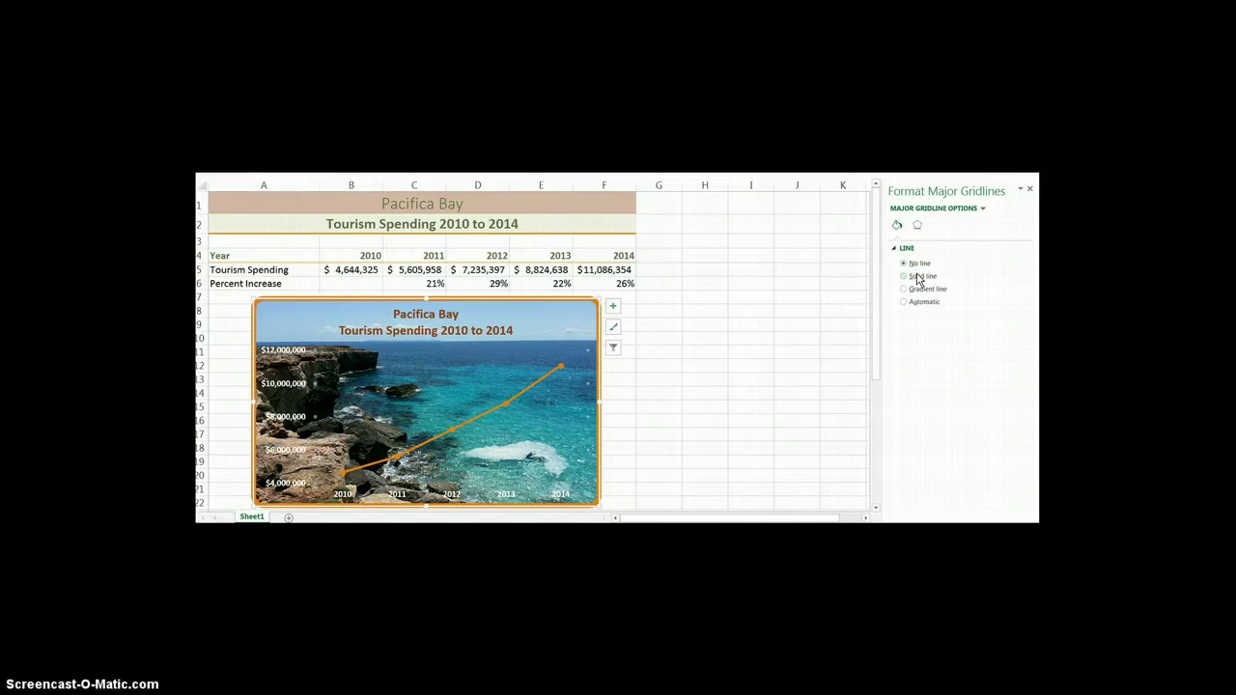
left_click(919, 277)
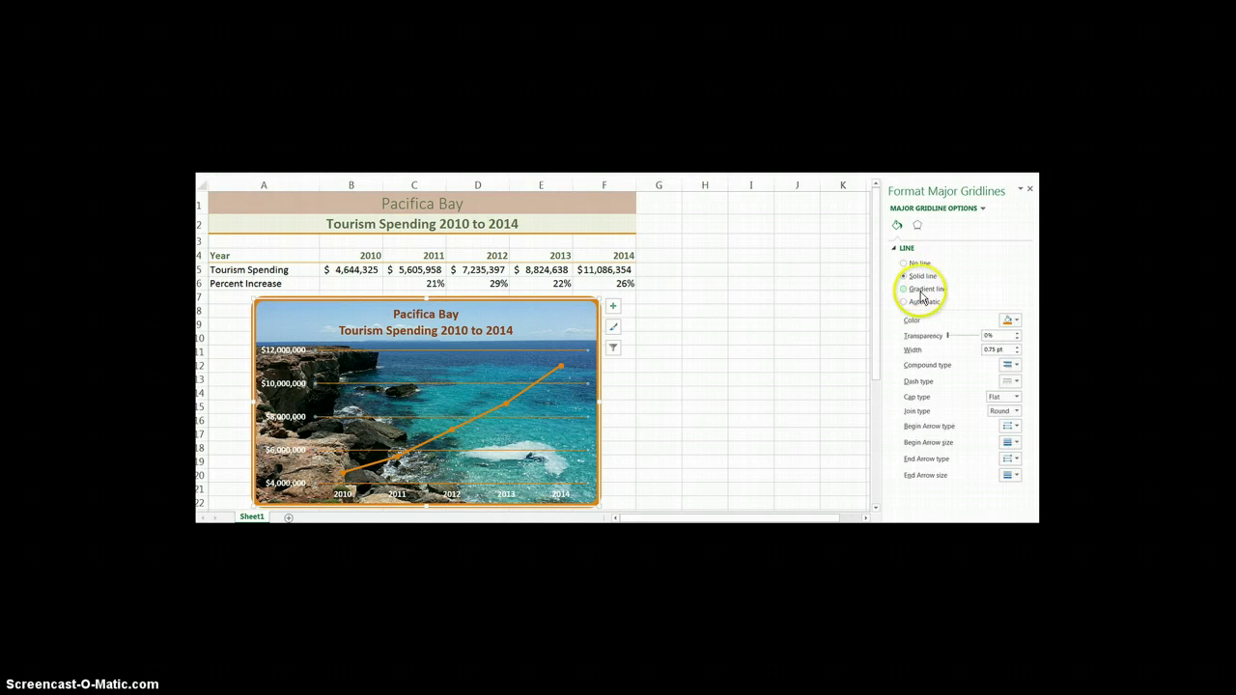
- Color the major gridlines in a lighter orange theme shade, set their width to 1 pt and close the formatting options
left_click(1011, 320)
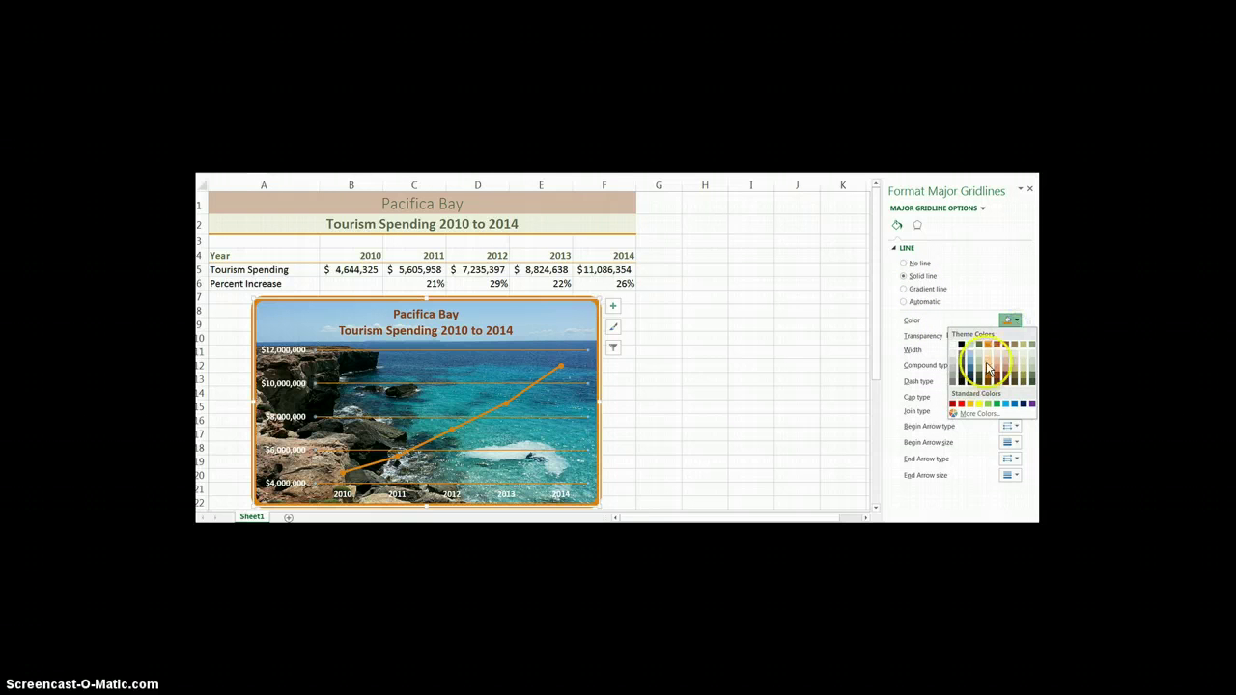
left_click(991, 367)
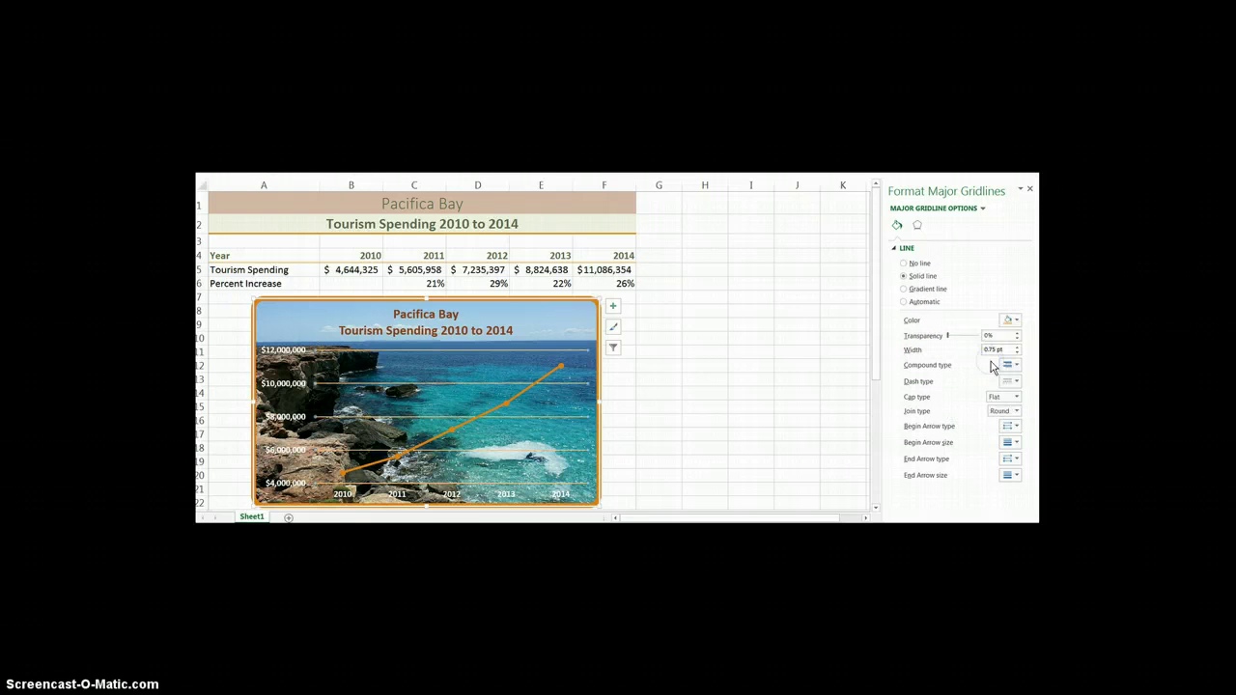
left_click(1011, 320)
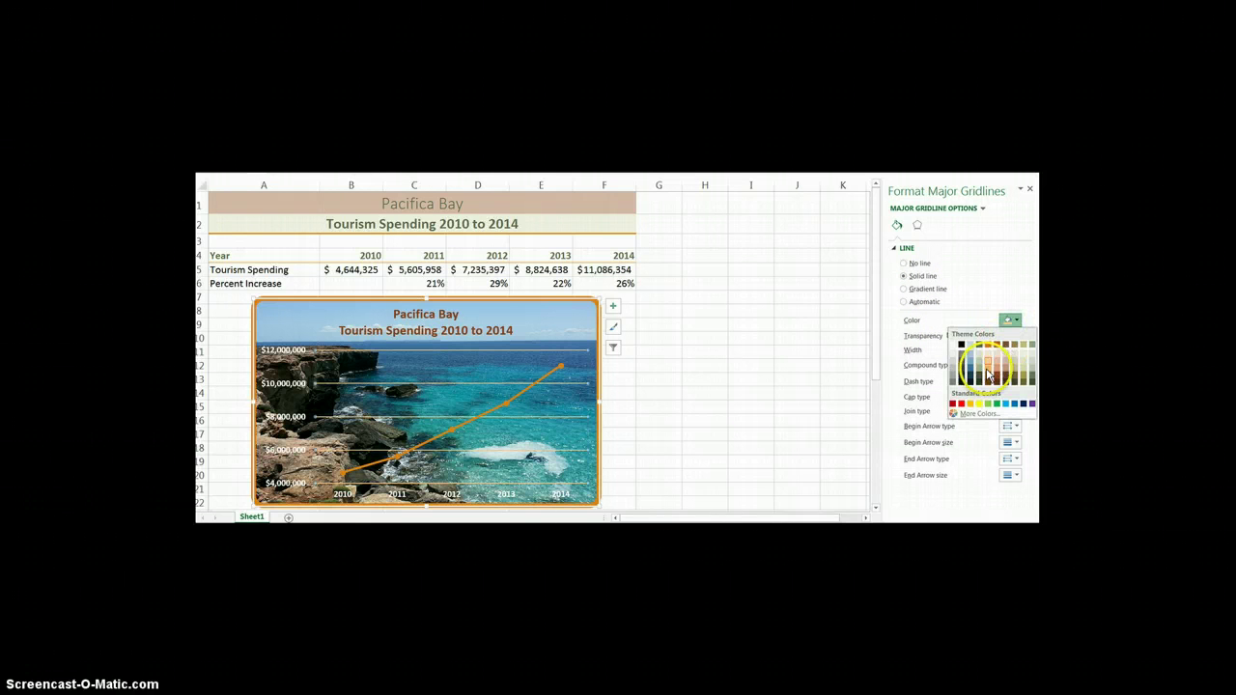
left_click(988, 376)
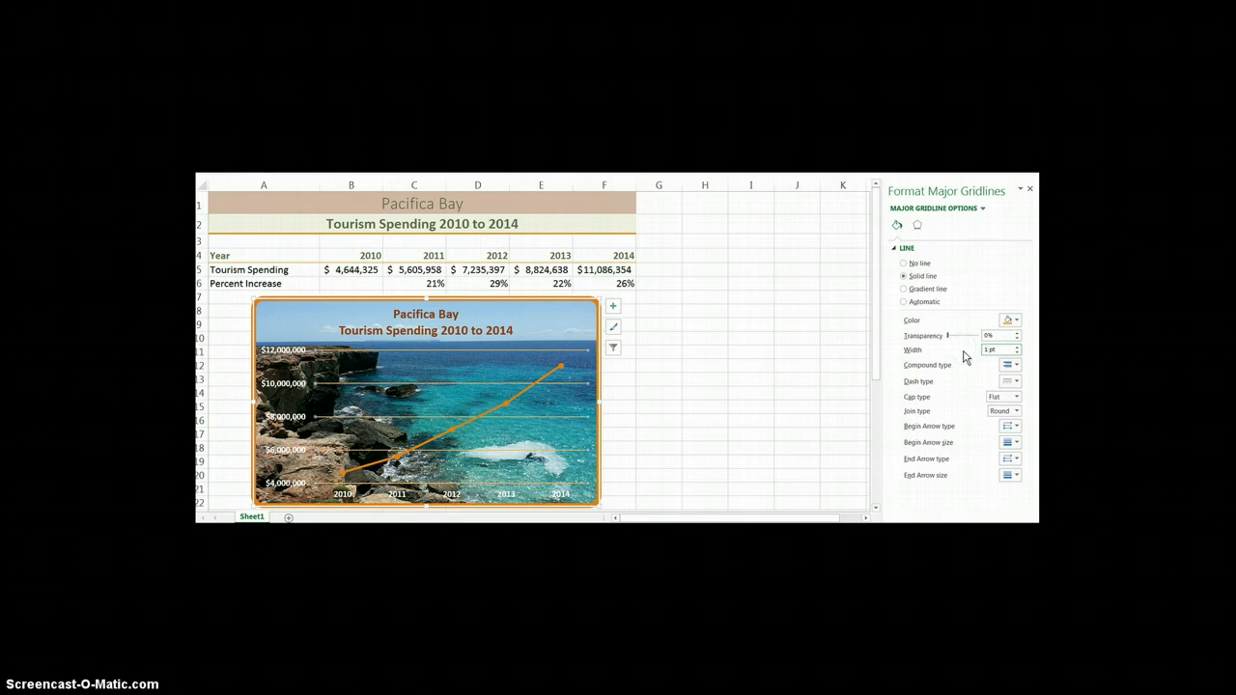
left_click(964, 377)
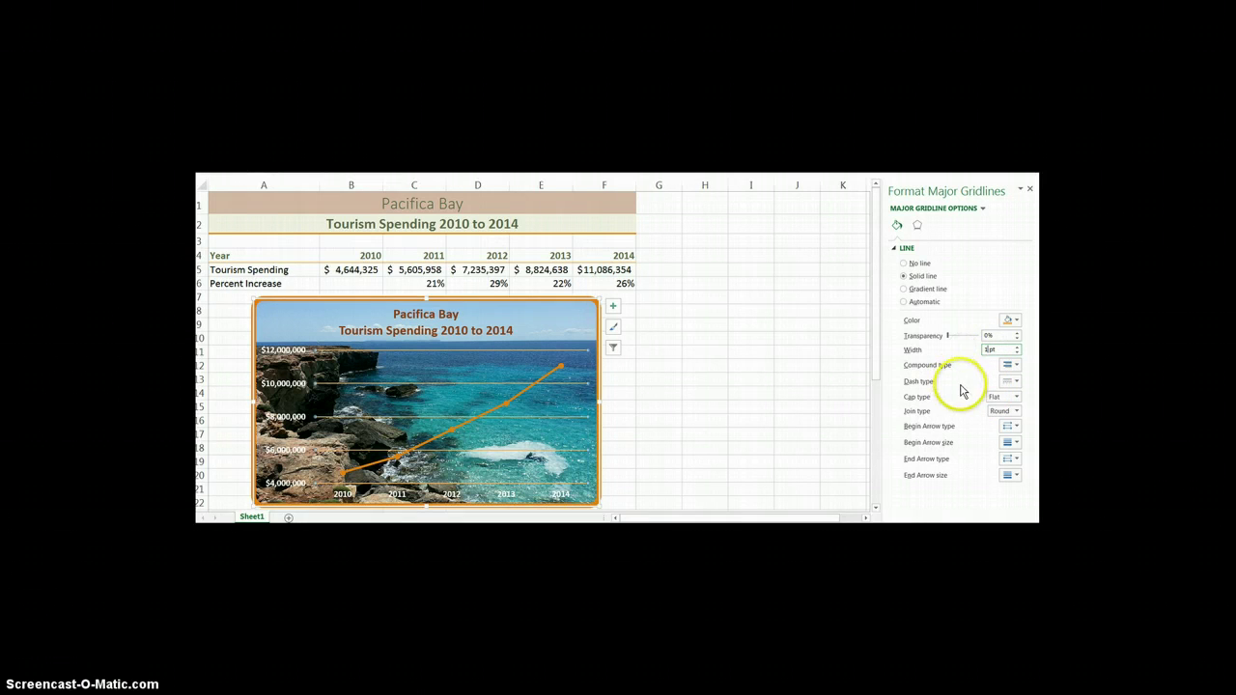
left_click(992, 335)
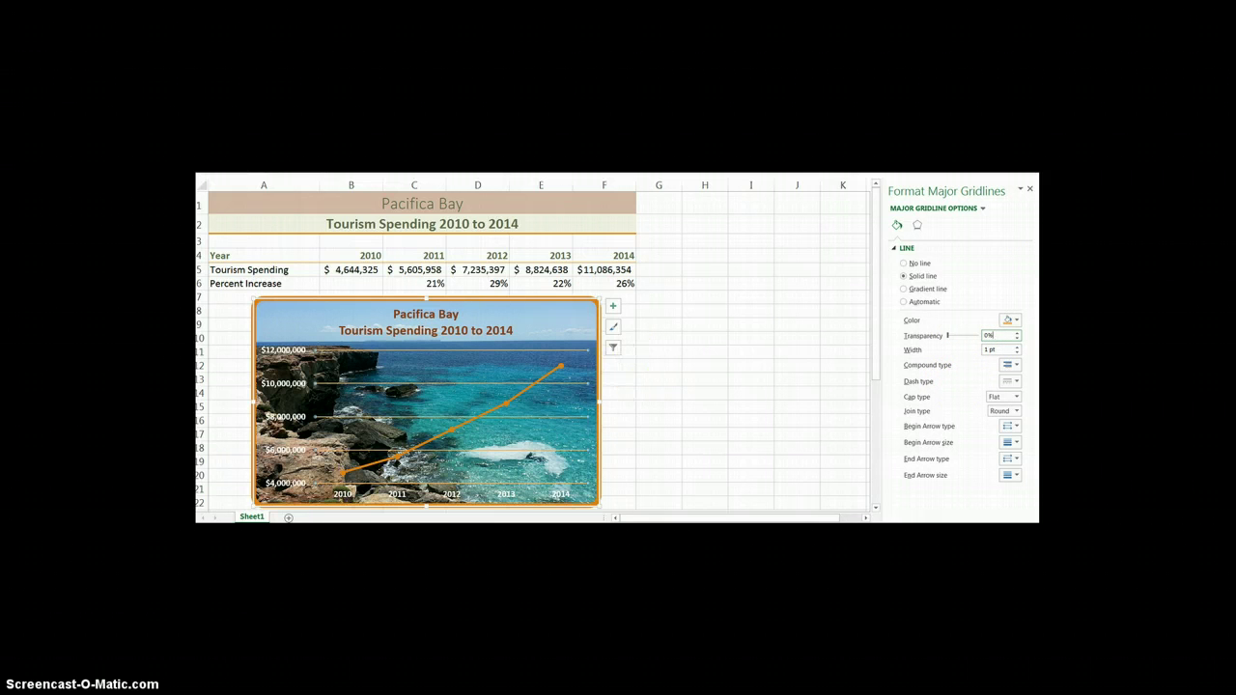
left_click(1029, 188)
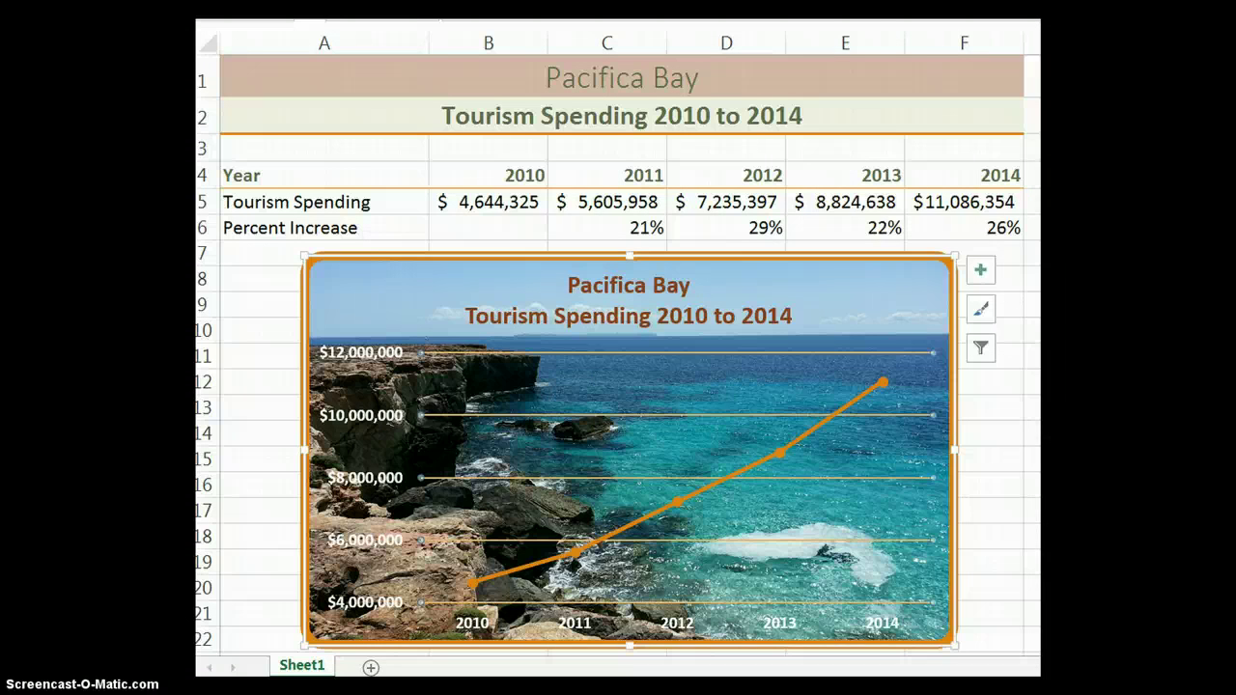
- Deselect the chart by selecting cell A7 and insert a header and footer on the worksheet
left_click(859, 29)
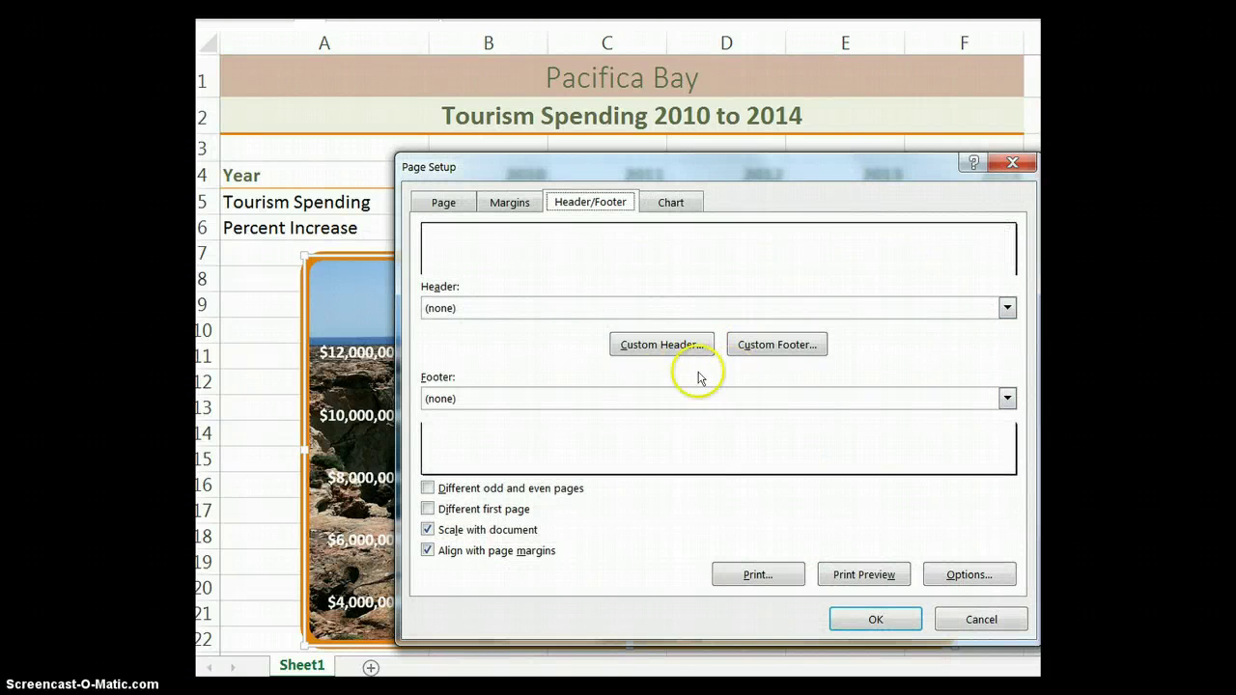
left_click(982, 619)
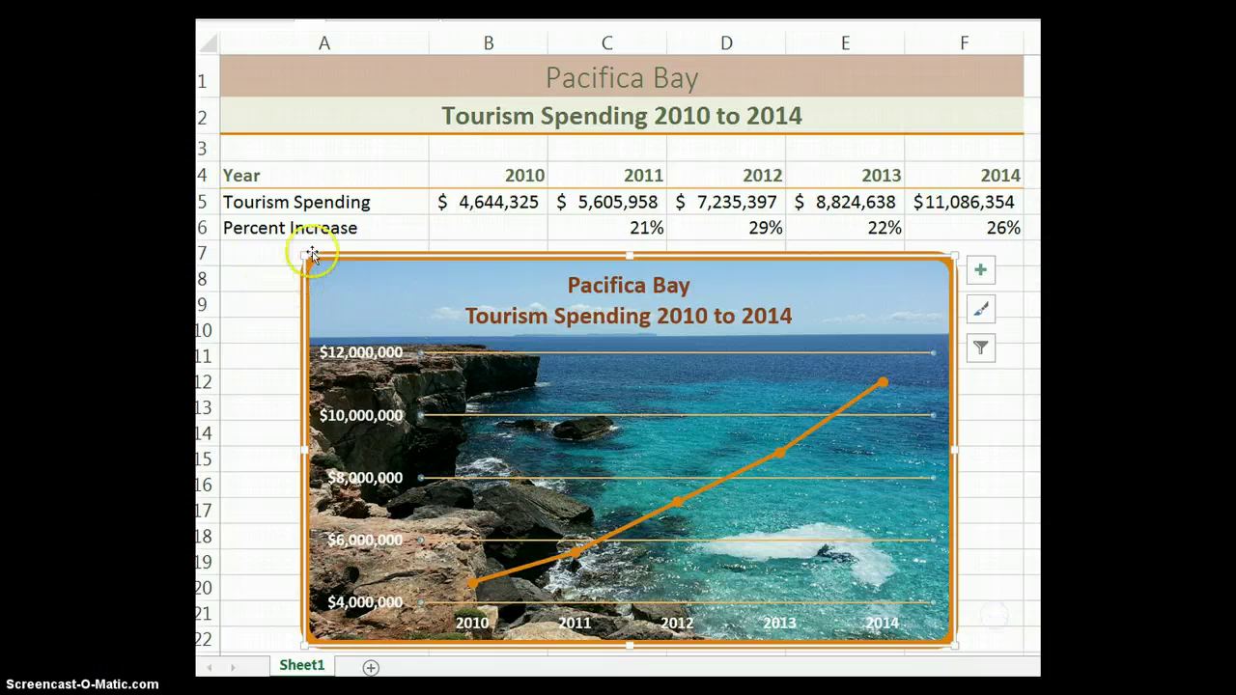
left_click(267, 254)
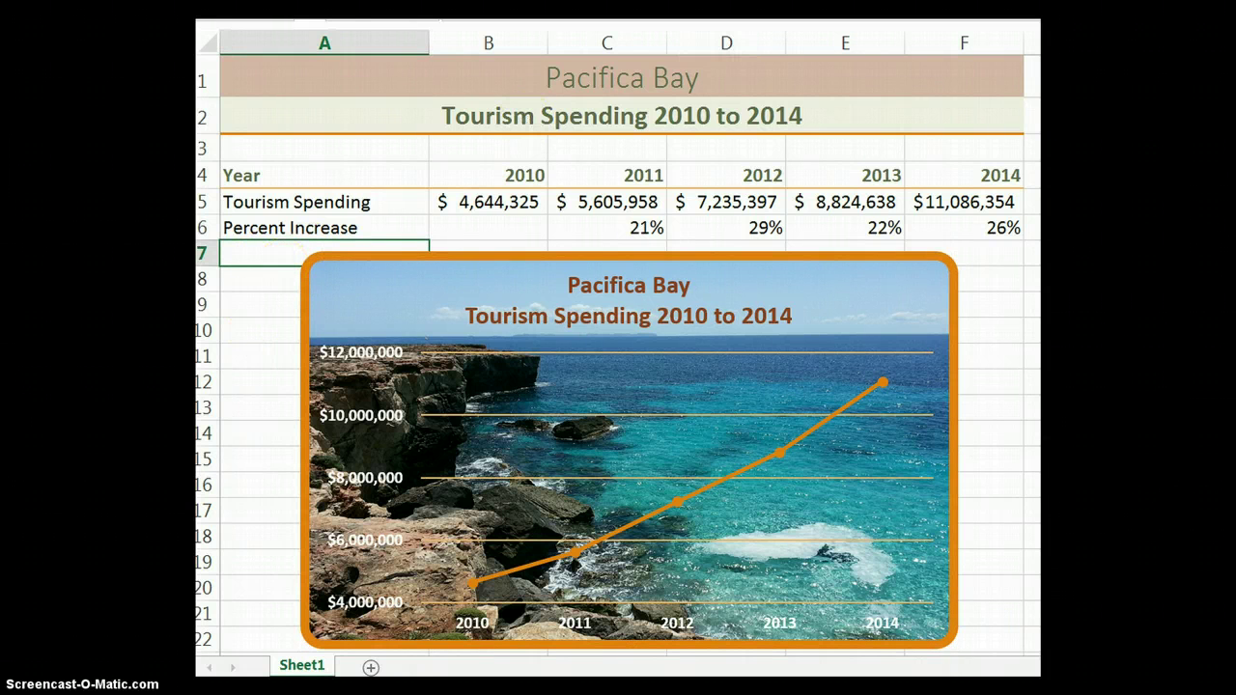
left_click(777, 21)
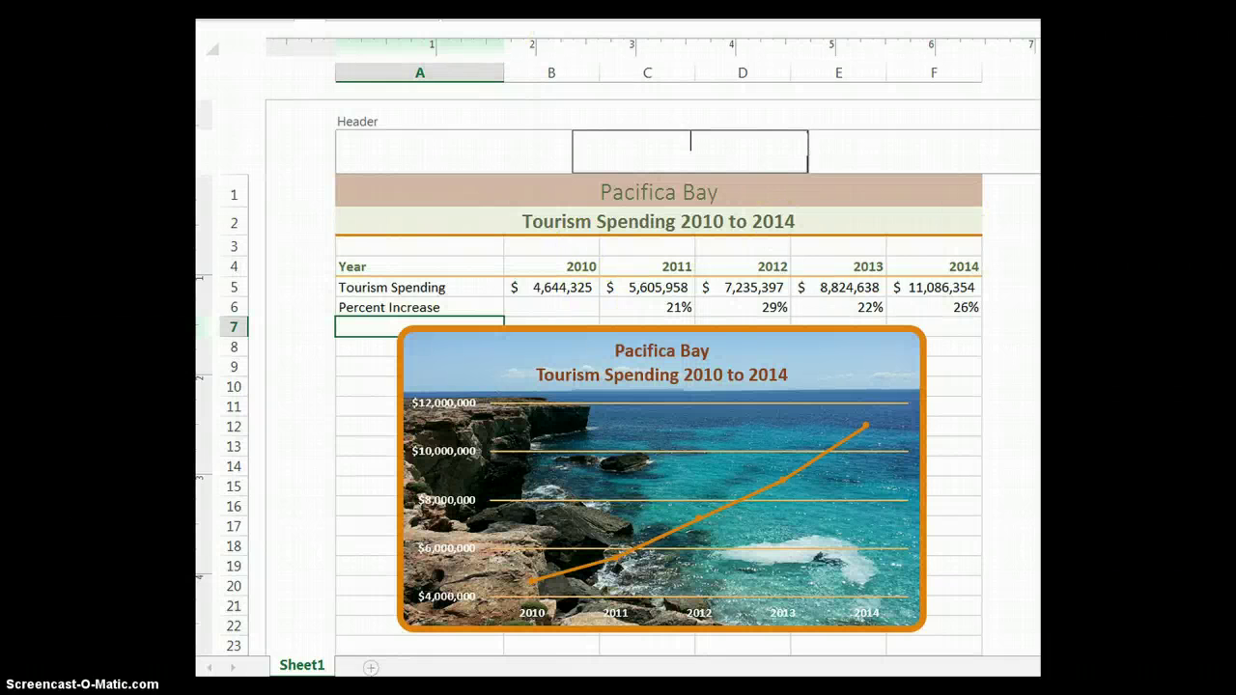
- Enter "Your name" in the left footer section, insert the file name field in the right section and leave the footer
scroll(563, 435, "down", 1)
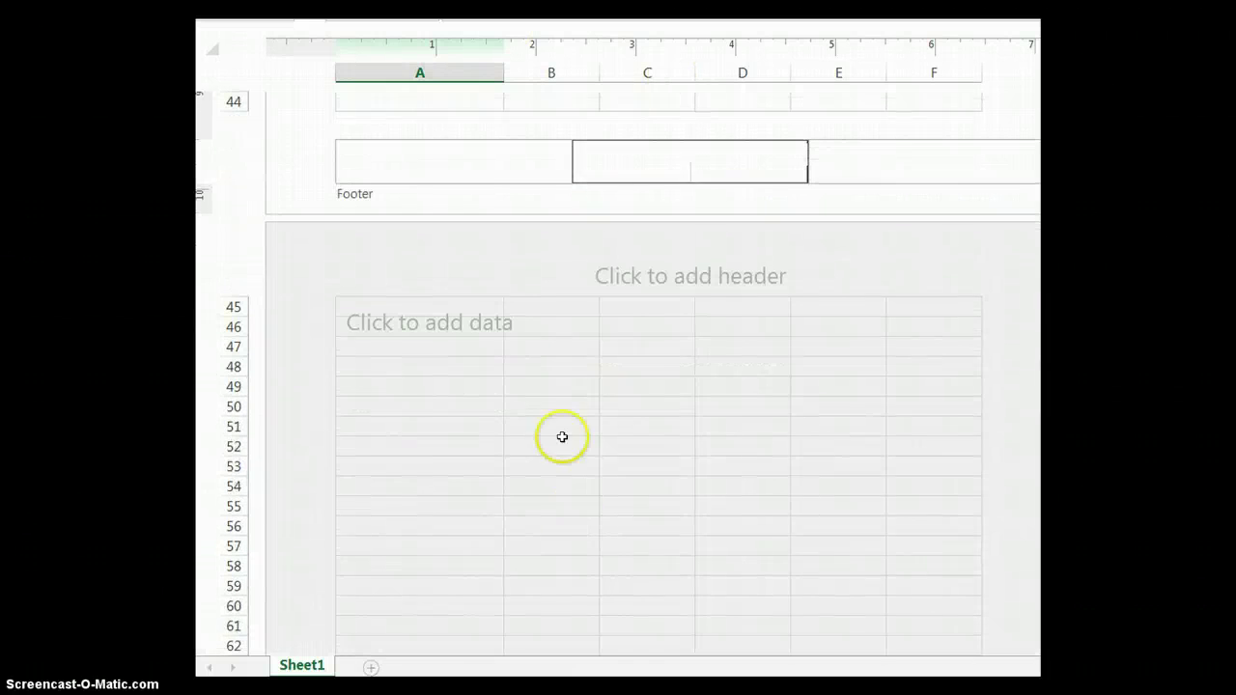
left_click(504, 177)
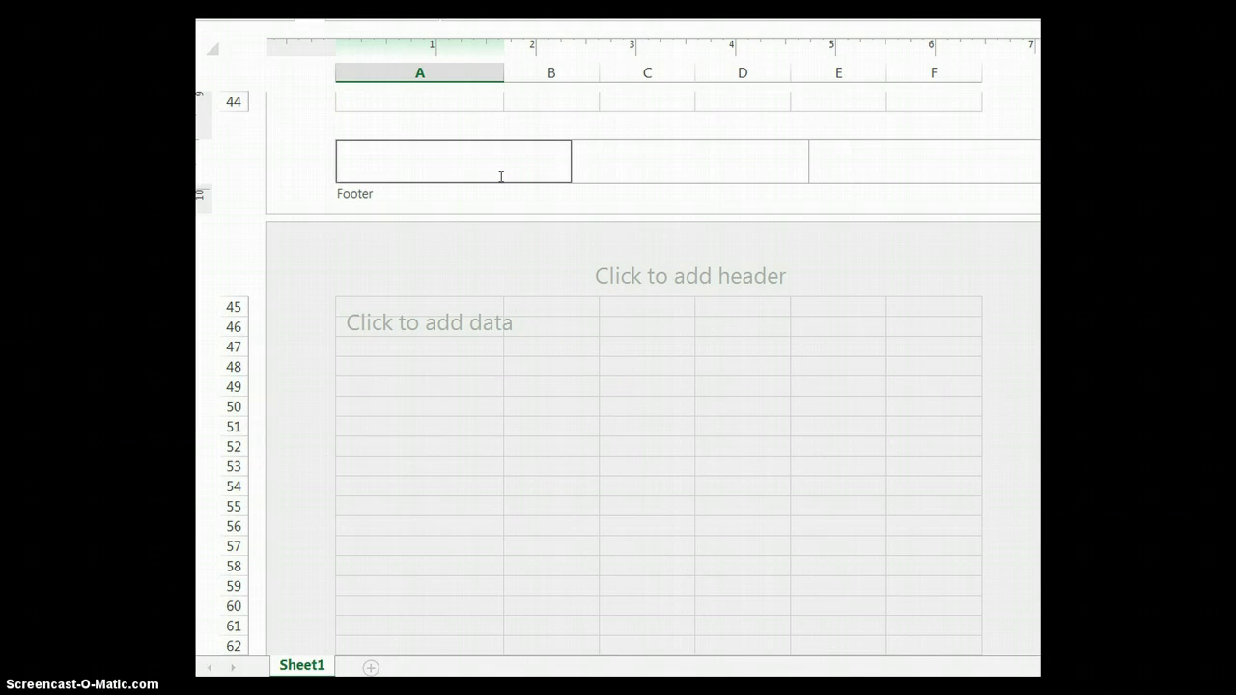
type("Your name")
key("Tab")
key("Tab")
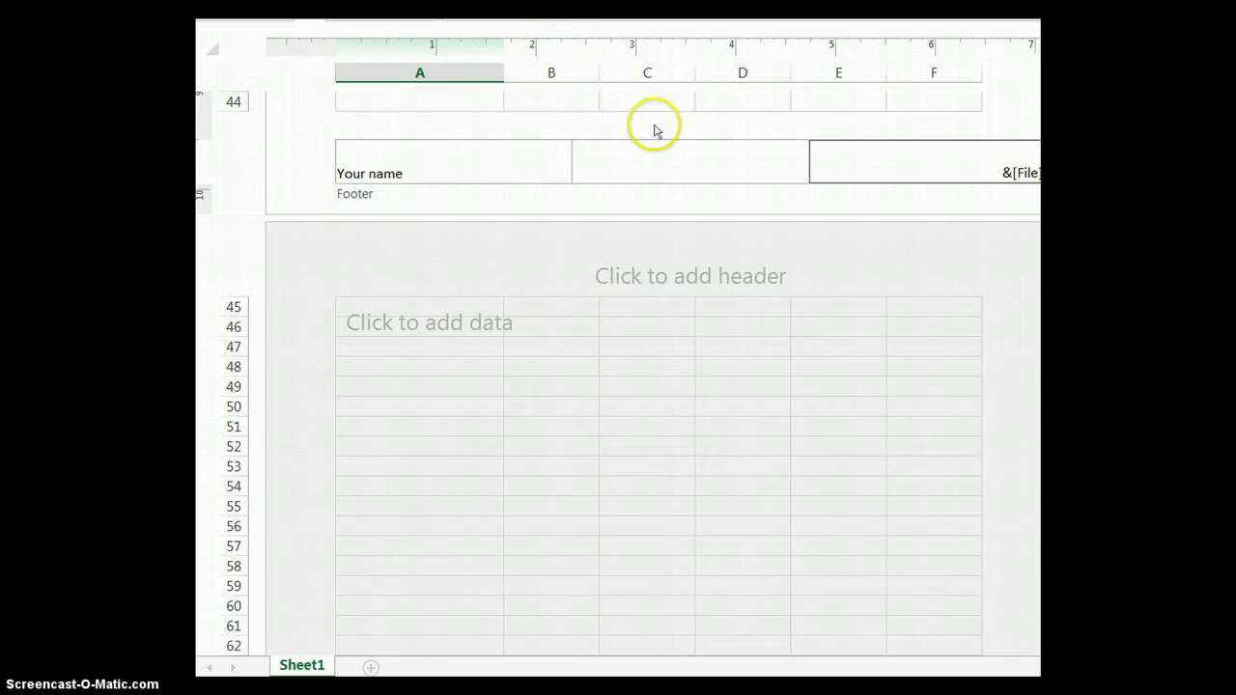
left_click(654, 102)
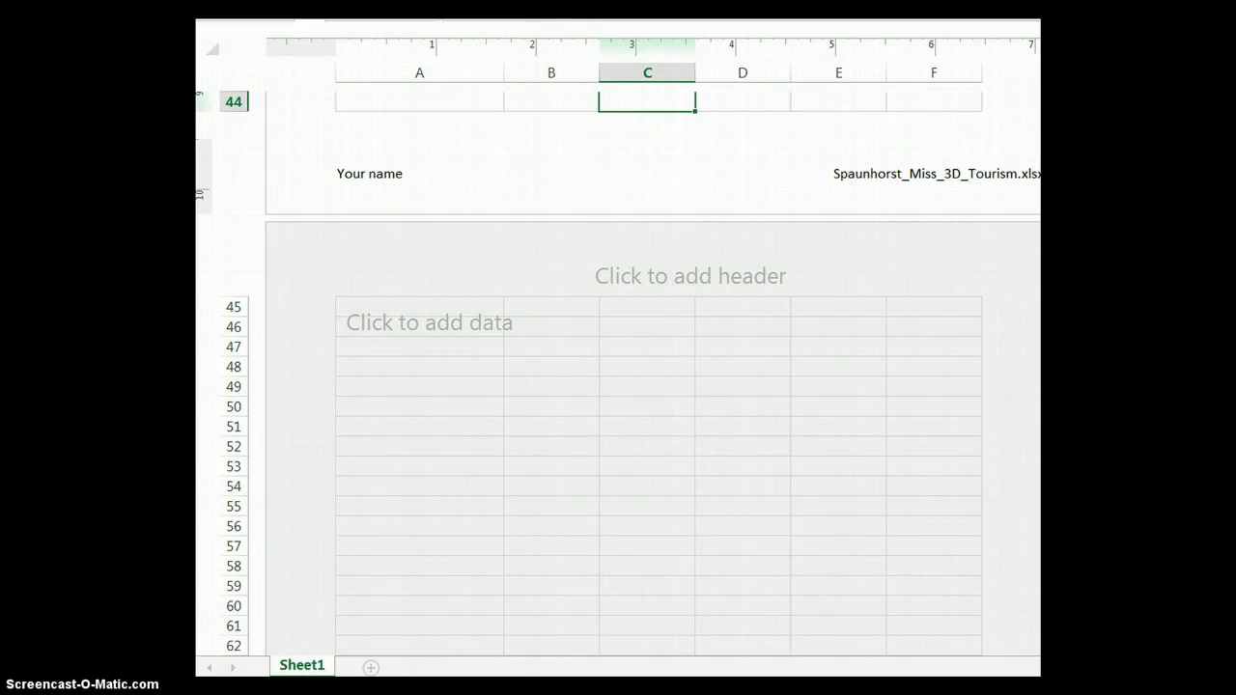
- Return the worksheet to Normal view and select the merged title cell A1
left_click(1140, 687)
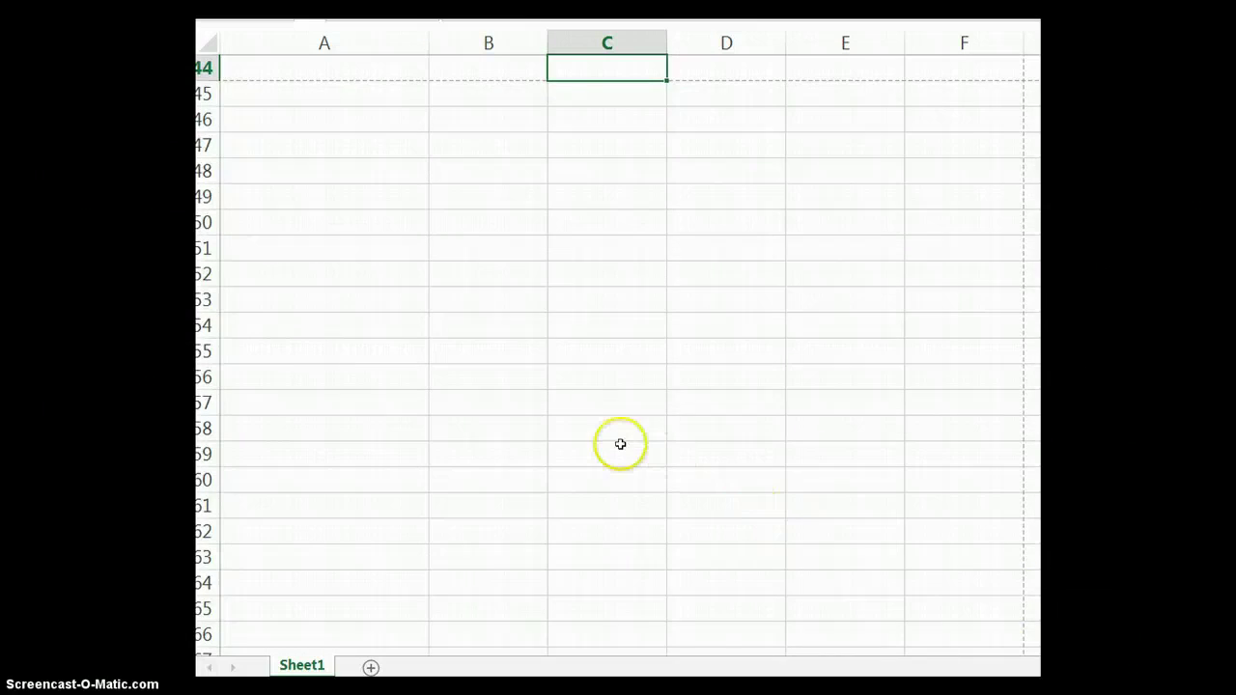
scroll(620, 445, "up", 14)
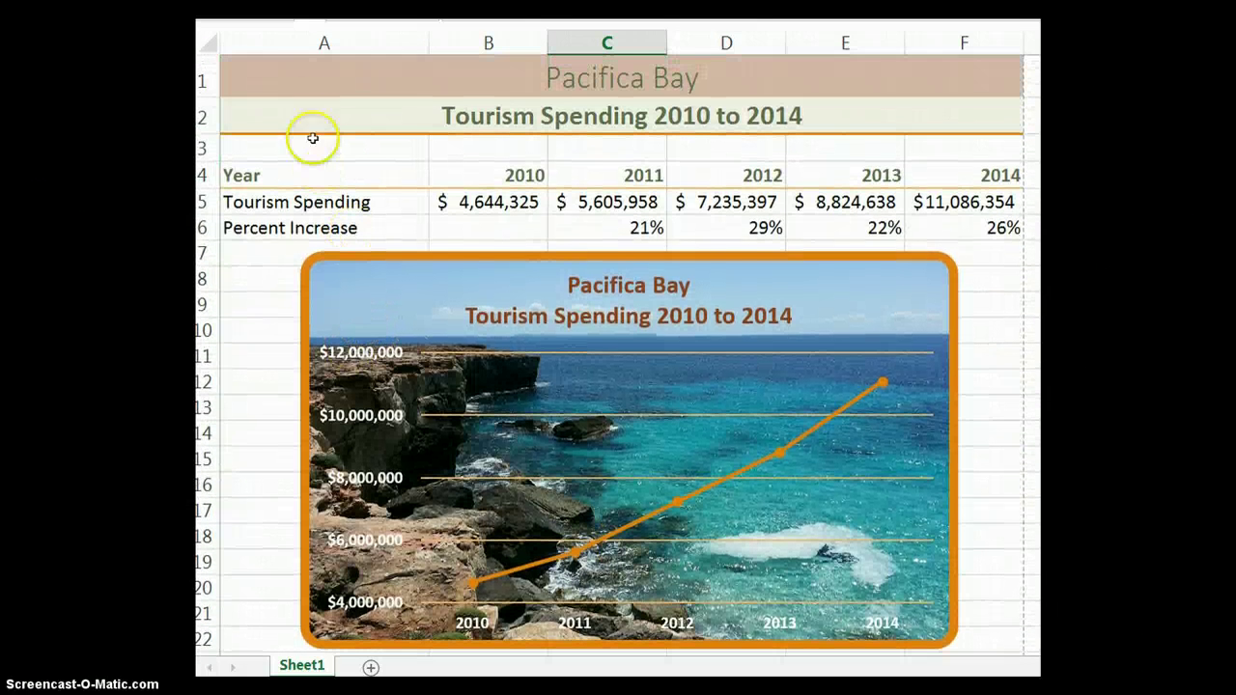
left_click(321, 90)
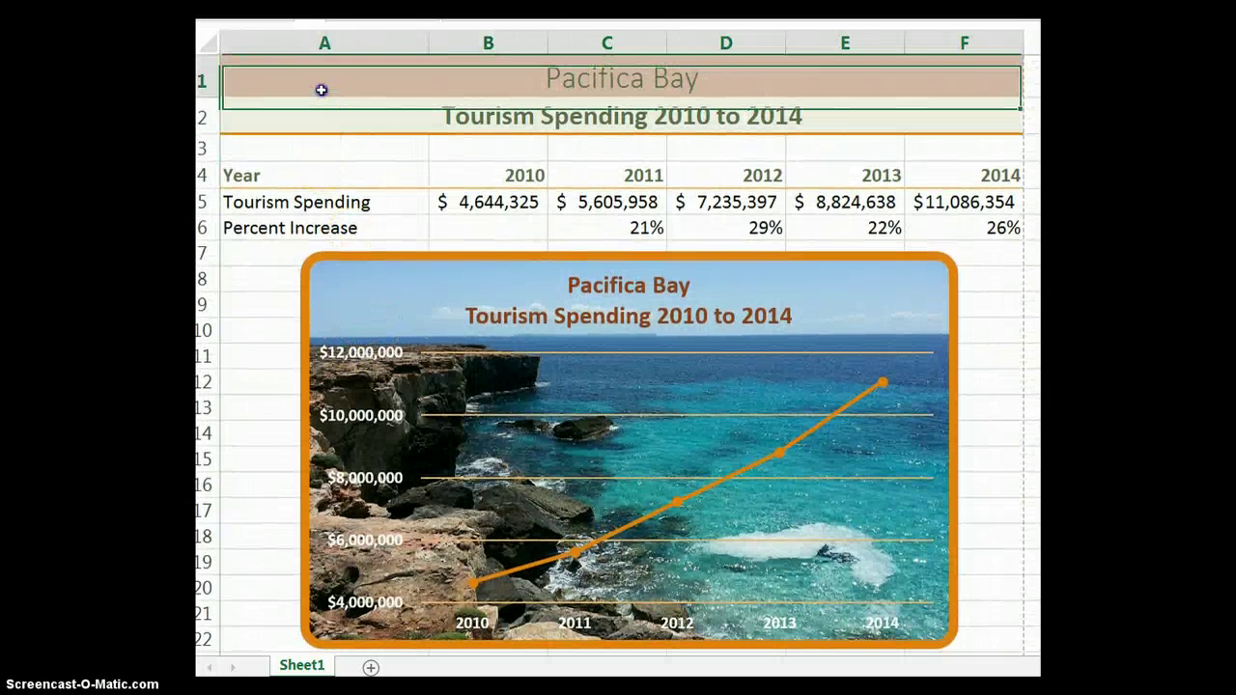